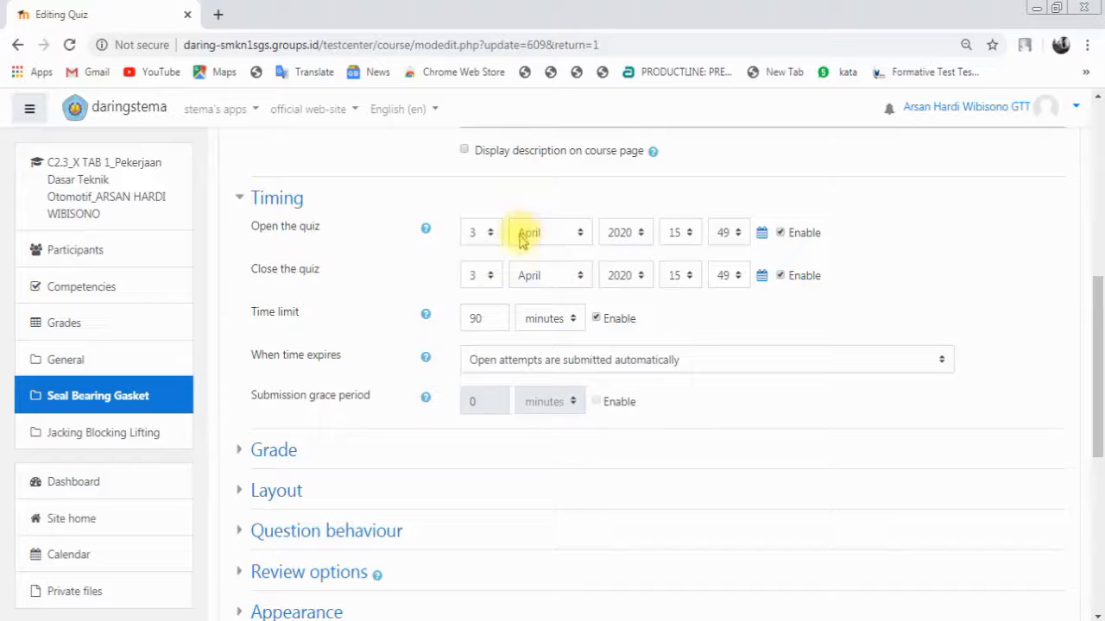
Step: Set the quiz's closing date to 4 April 2020 and its closing hour to 00
{"action": "left_click", "coordinate": [488, 276]}
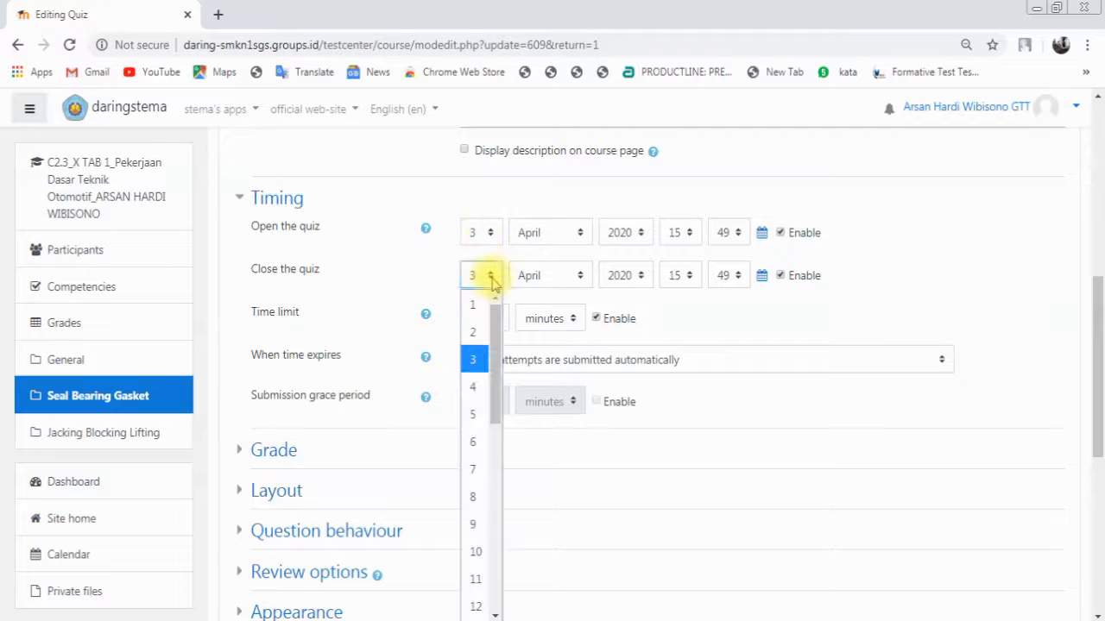
{"action": "left_click", "coordinate": [479, 390]}
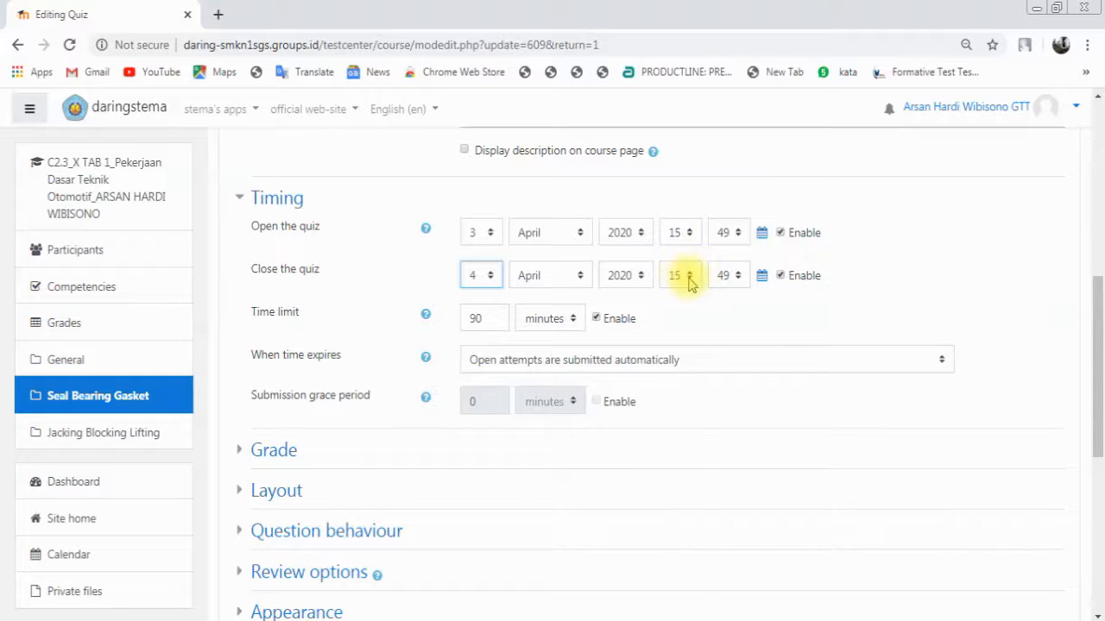
{"action": "left_click", "coordinate": [688, 276]}
{"action": "left_click_drag", "start_coordinate": [697, 360], "coordinate": [698, 308]}
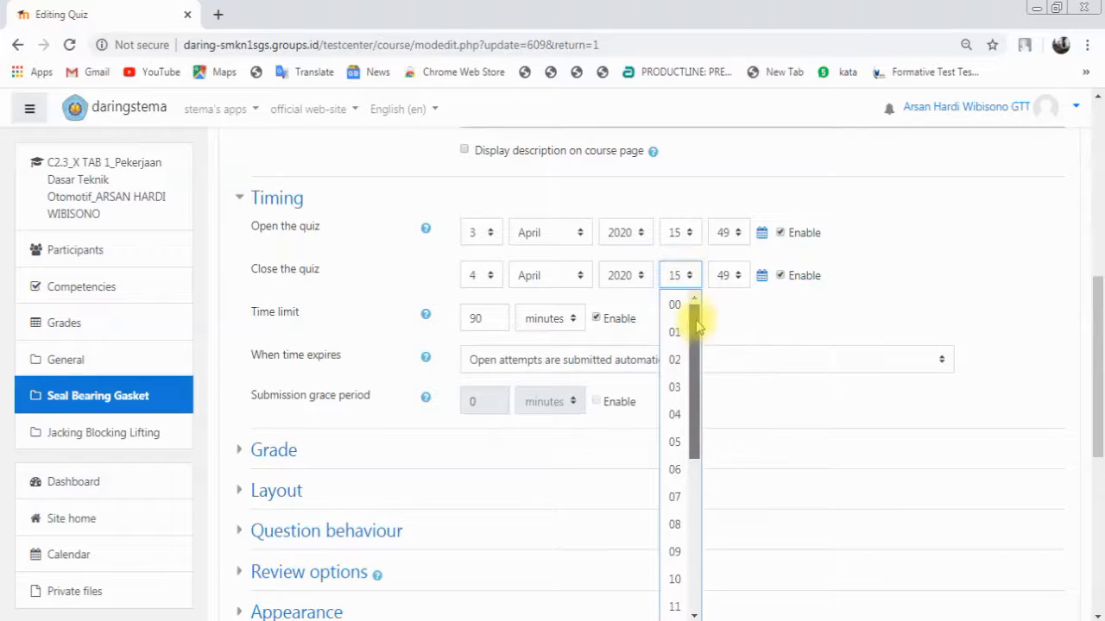
{"action": "left_click", "coordinate": [675, 305]}
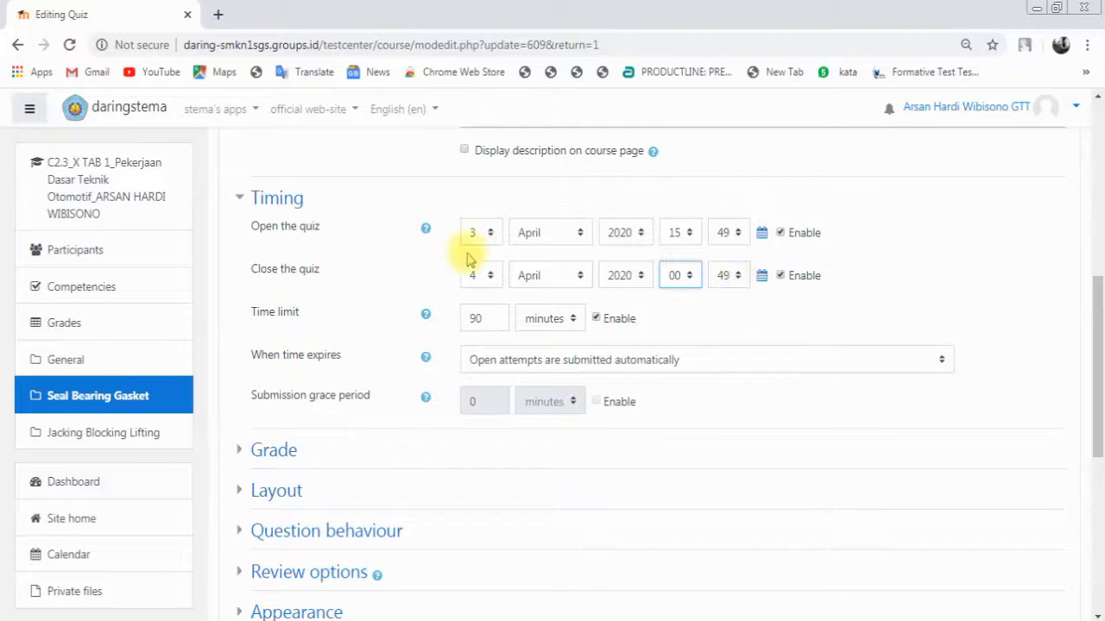
Step: Set the time limit to 30 minutes and have open attempts submitted automatically when time expires
{"action": "double_click", "coordinate": [487, 319]}
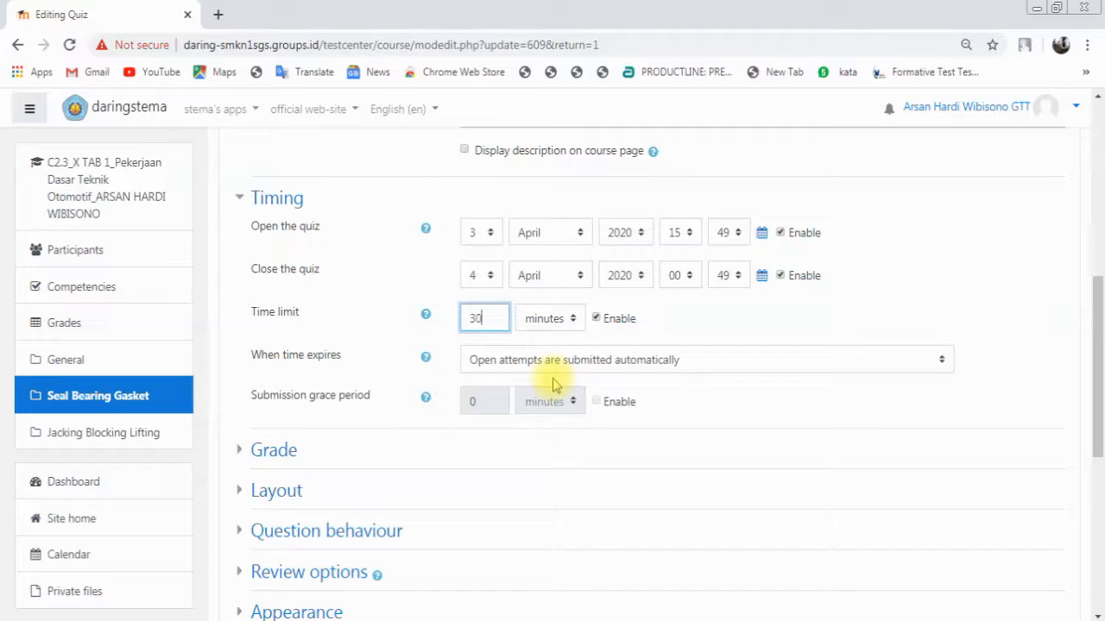
{"action": "left_click", "coordinate": [647, 335]}
{"action": "left_click", "coordinate": [602, 363]}
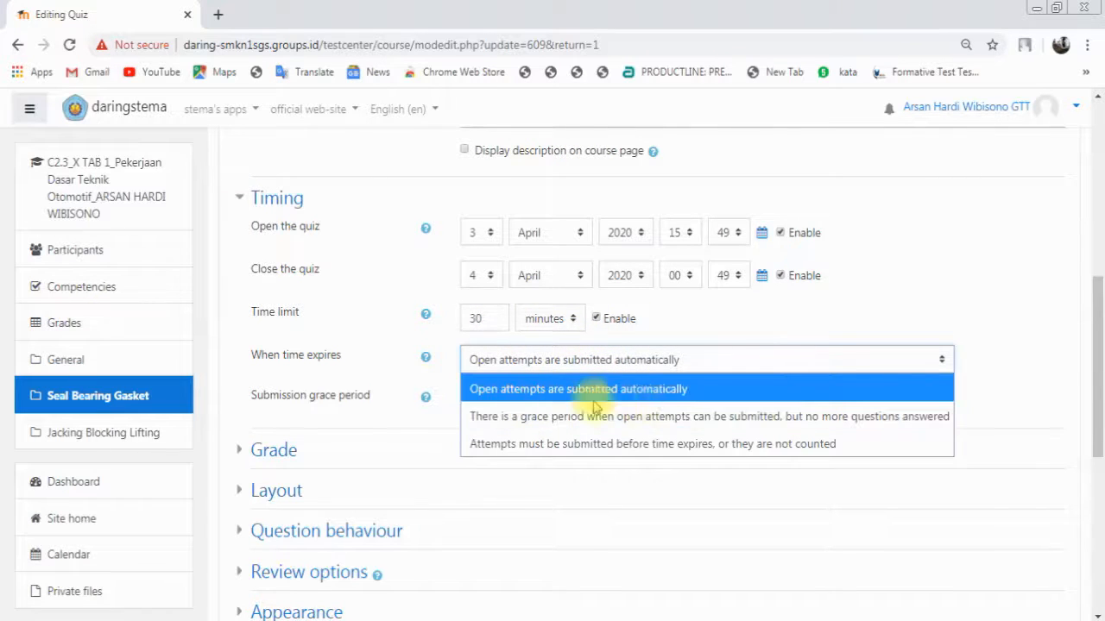
{"action": "left_click", "coordinate": [622, 393]}
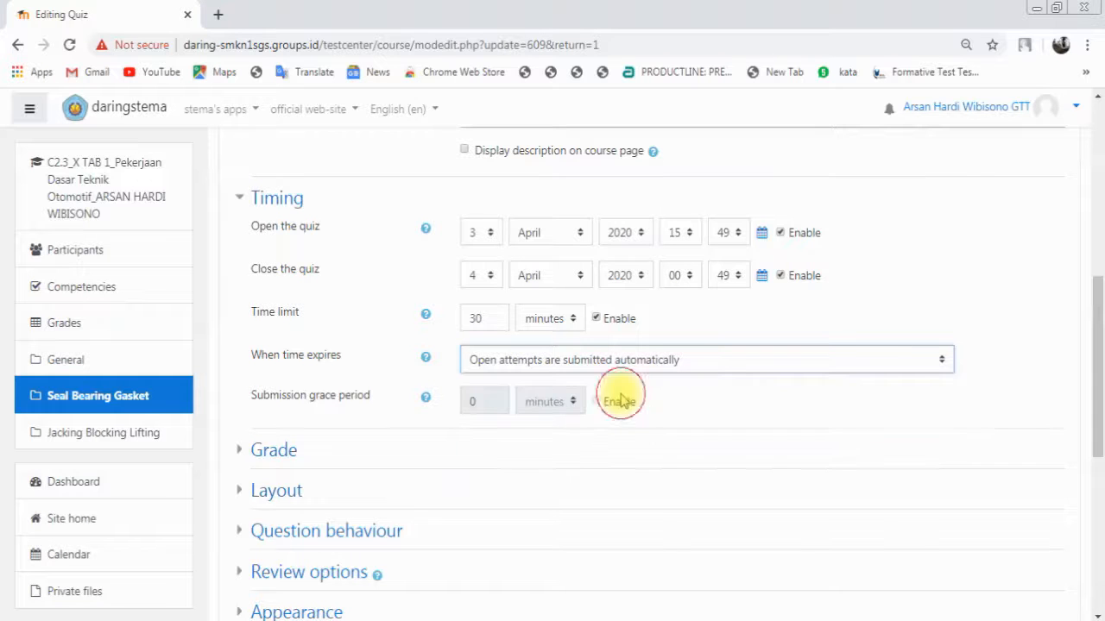
Step: Expand the Grade settings and choose 1 allowed attempt for the quiz
{"action": "scroll", "coordinate": [444, 424], "scroll_direction": "down", "scroll_amount": 2}
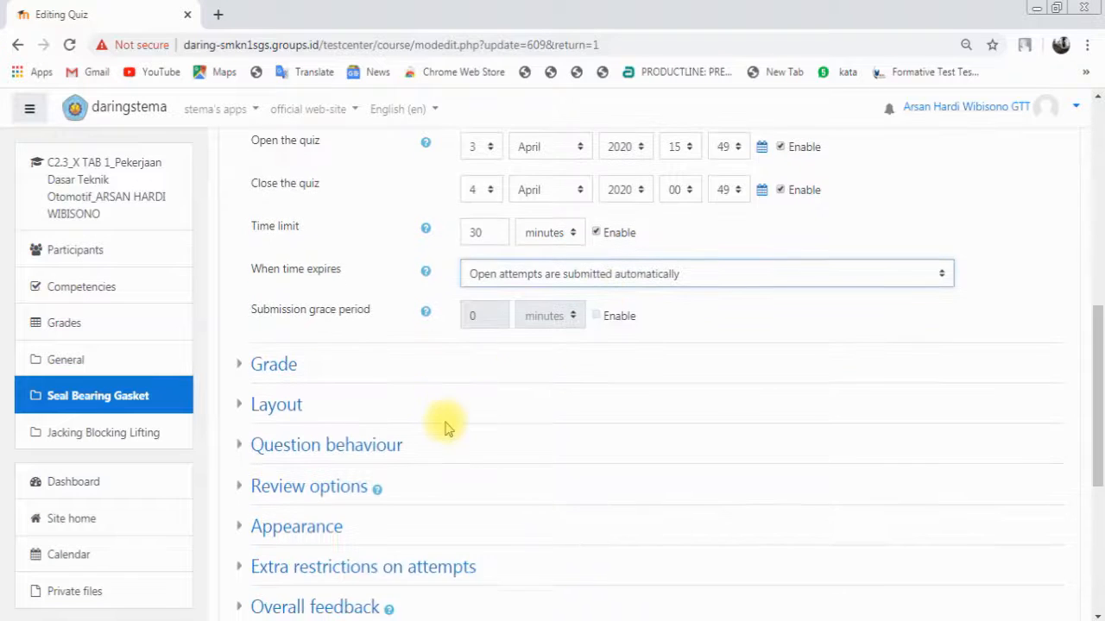
{"action": "left_click", "coordinate": [245, 281]}
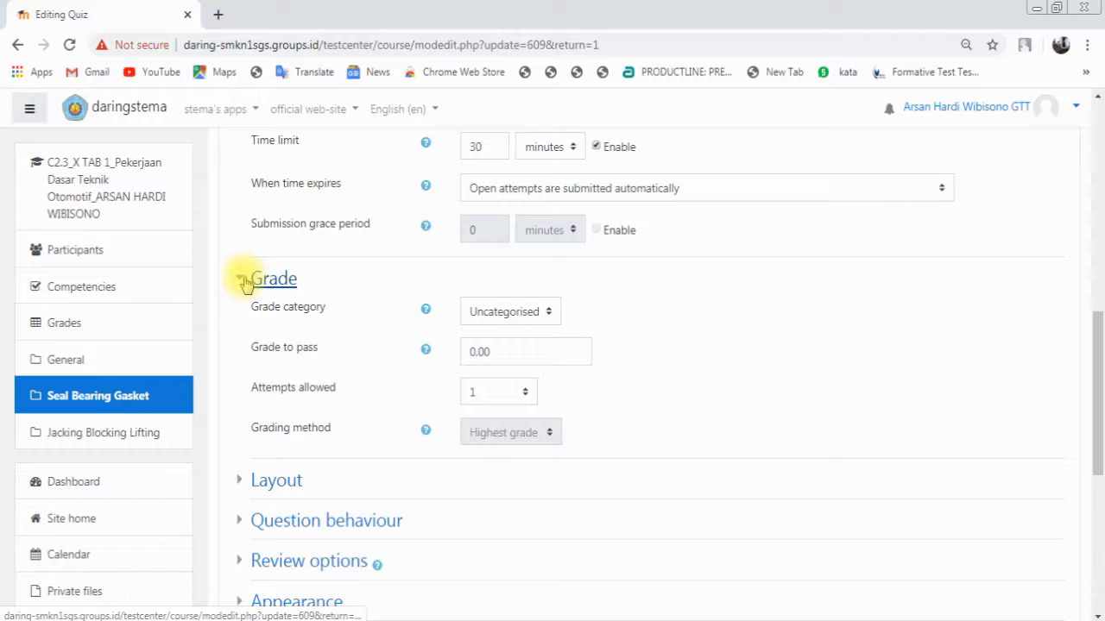
{"action": "left_click", "coordinate": [515, 394]}
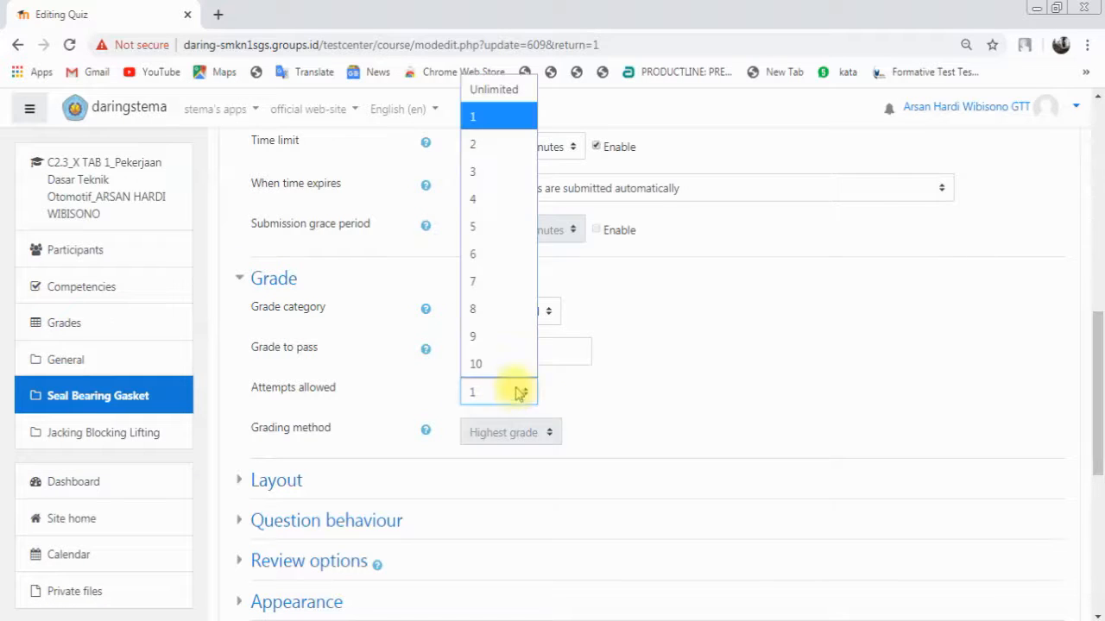
{"action": "left_click", "coordinate": [474, 119]}
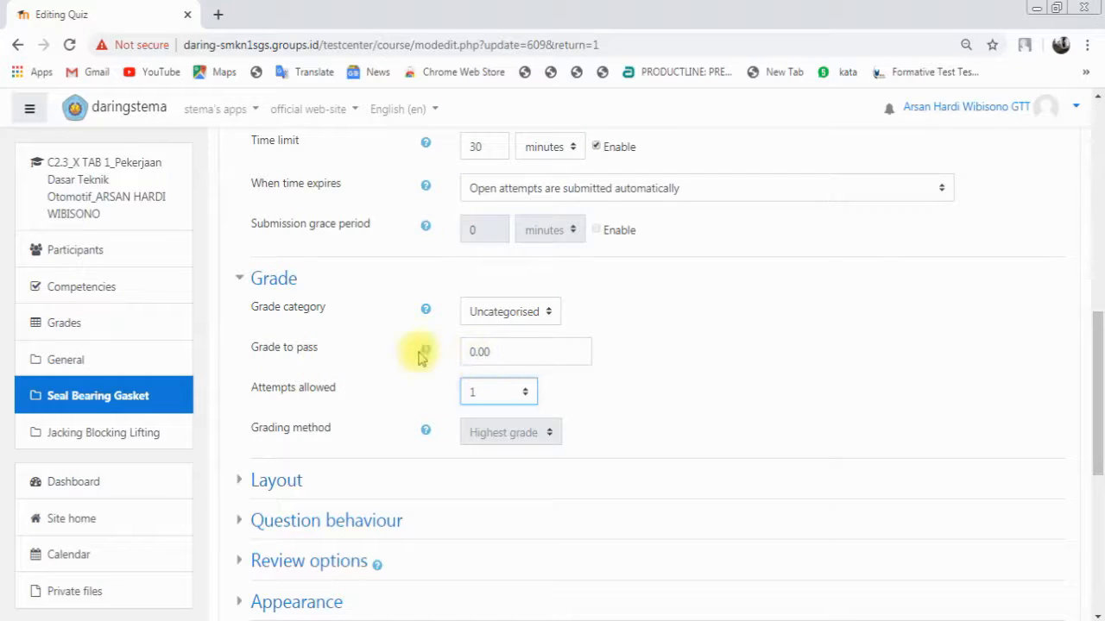
{"action": "left_click_drag", "start_coordinate": [520, 352], "coordinate": [468, 349]}
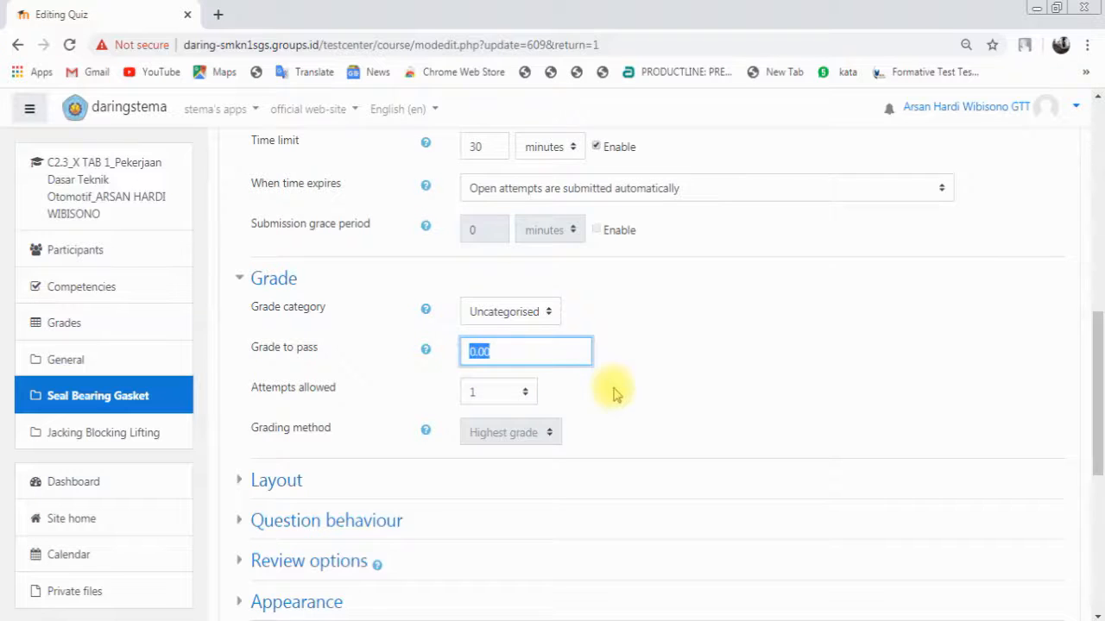
Step: In the review options, enable Marks immediately after the attempt, while the quiz is still open, and after the quiz is closed
{"action": "scroll", "coordinate": [608, 388], "scroll_direction": "down", "scroll_amount": 1}
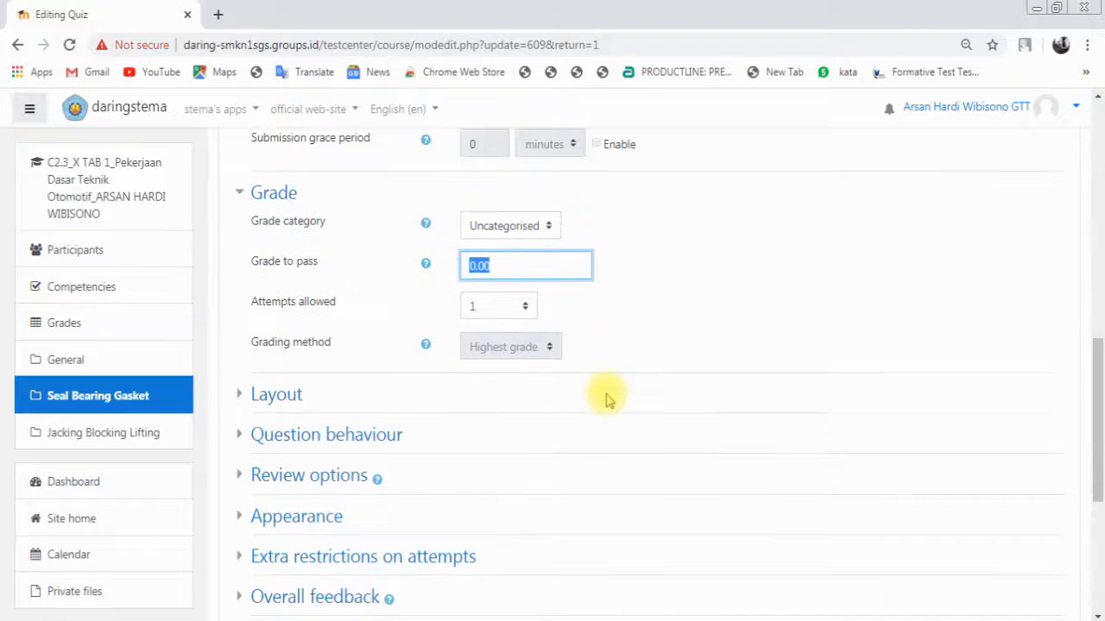
{"action": "left_click", "coordinate": [249, 399]}
{"action": "scroll", "coordinate": [257, 421], "scroll_direction": "down", "scroll_amount": 2}
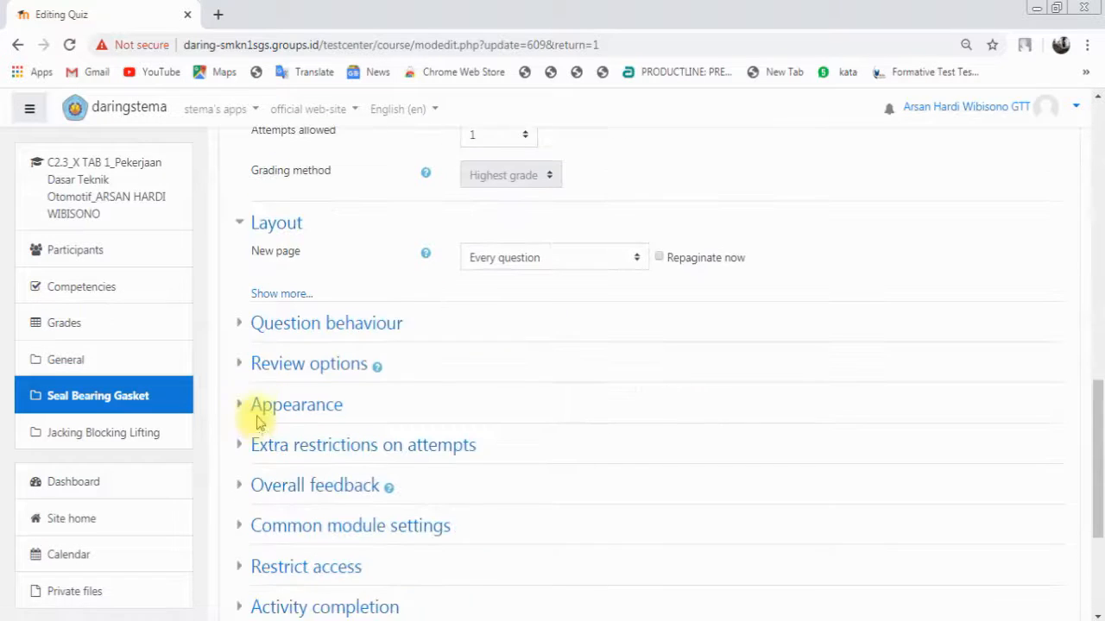
{"action": "left_click", "coordinate": [244, 325]}
{"action": "scroll", "coordinate": [259, 371], "scroll_direction": "down", "scroll_amount": 1}
{"action": "left_click", "coordinate": [242, 377]}
{"action": "scroll", "coordinate": [259, 397], "scroll_direction": "down", "scroll_amount": 1}
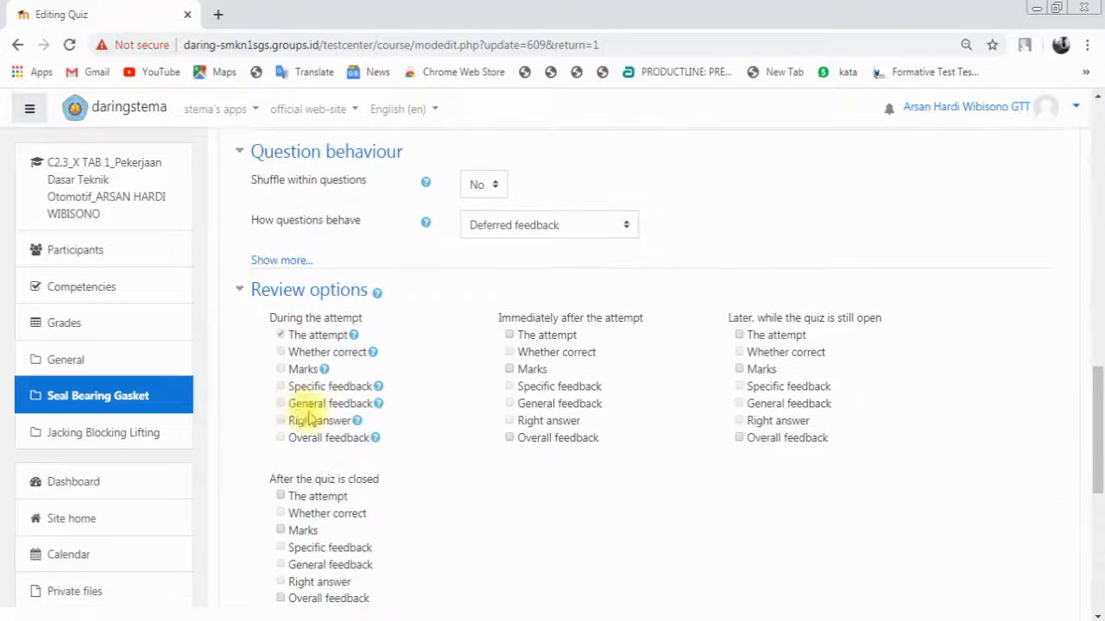
{"action": "left_click", "coordinate": [510, 369]}
{"action": "left_click", "coordinate": [740, 370]}
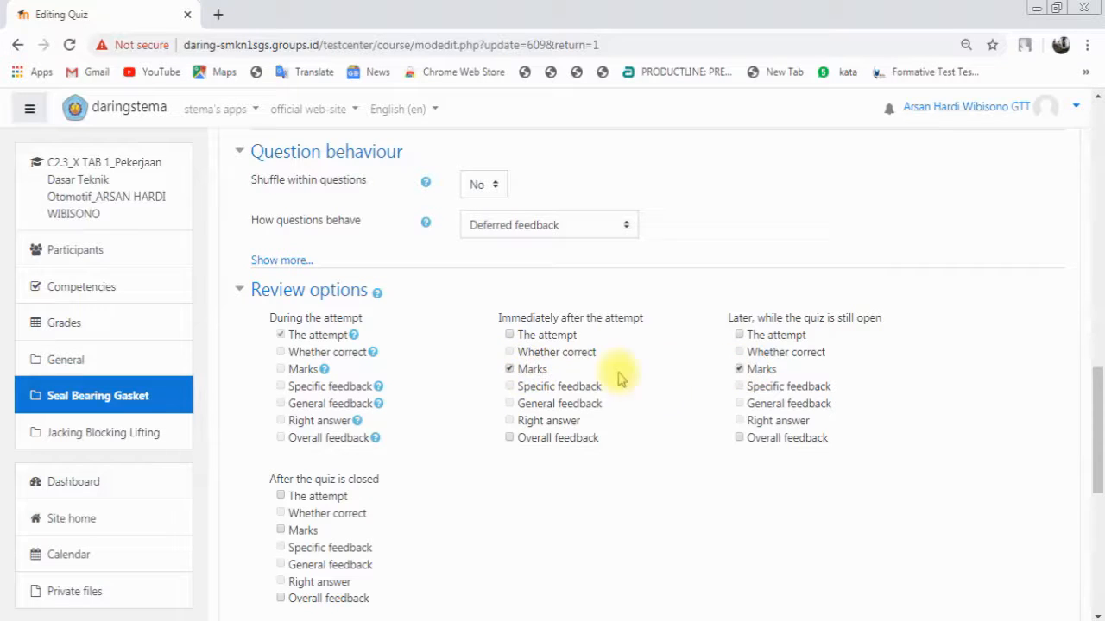
{"action": "scroll", "coordinate": [432, 436], "scroll_direction": "down", "scroll_amount": 1}
{"action": "left_click", "coordinate": [281, 445]}
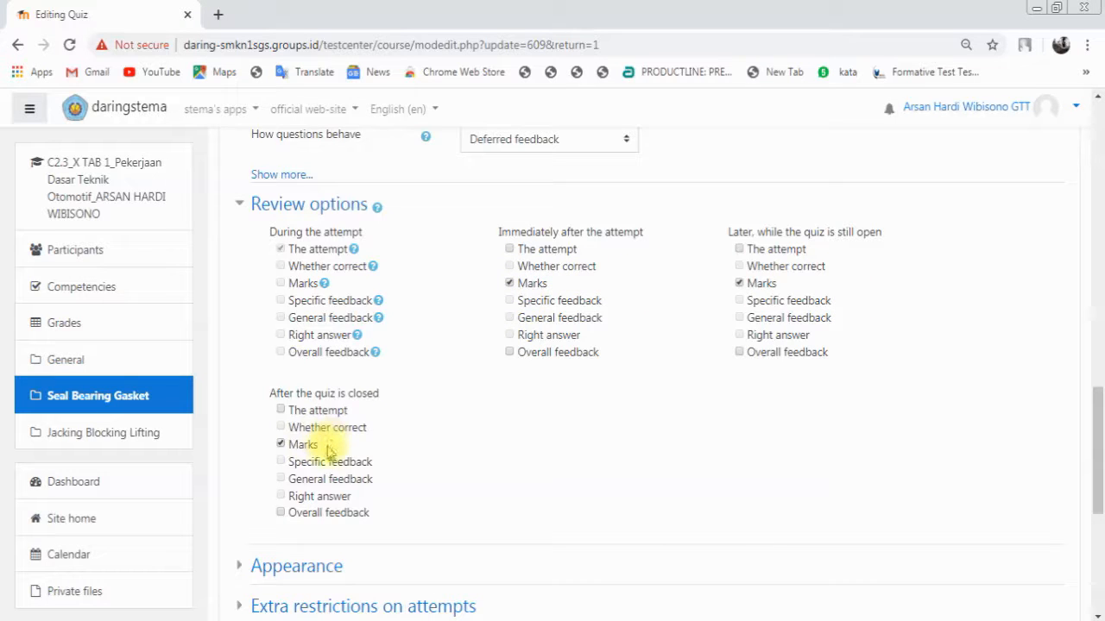
Step: Check the Appearance and Activity completion settings, then save the quiz and return to the course
{"action": "scroll", "coordinate": [557, 456], "scroll_direction": "down", "scroll_amount": 4}
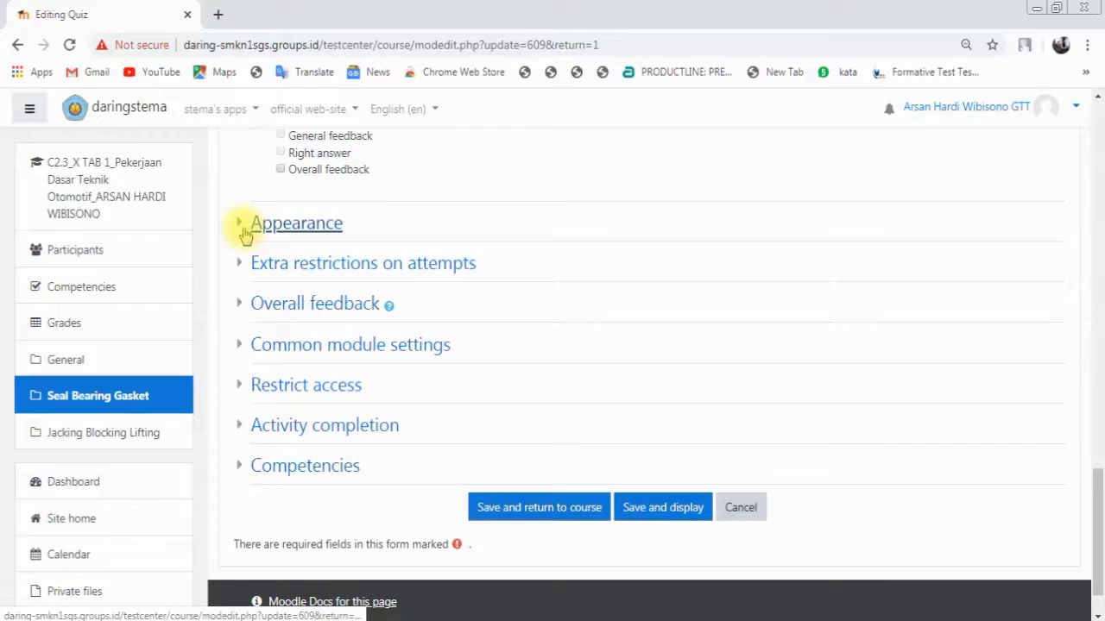
{"action": "left_click", "coordinate": [244, 224]}
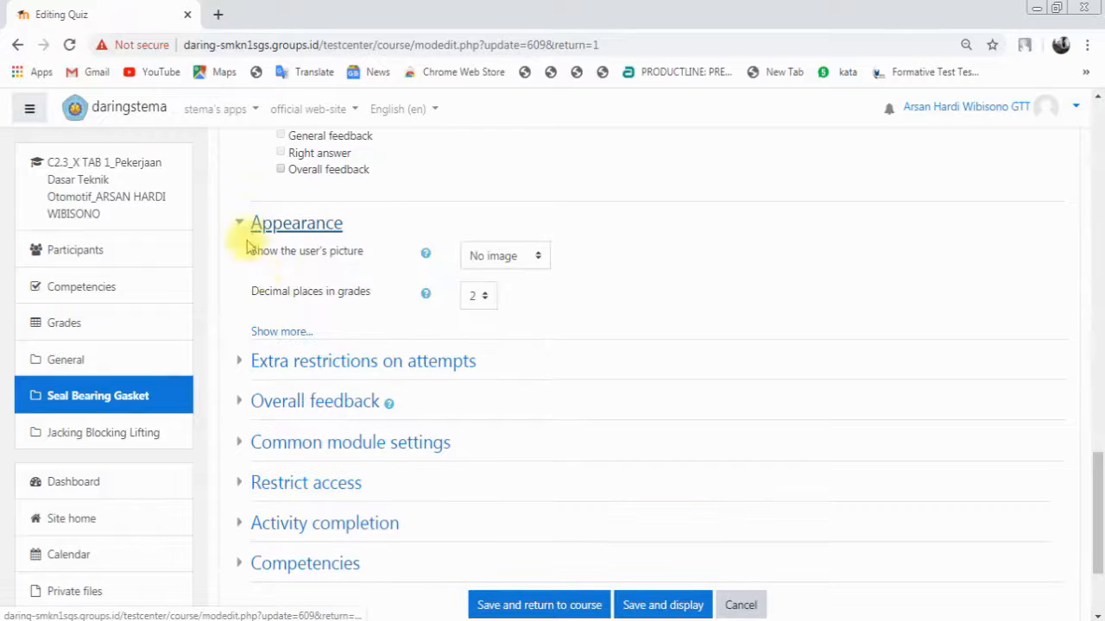
{"action": "left_click", "coordinate": [292, 521]}
{"action": "scroll", "coordinate": [486, 493], "scroll_direction": "down", "scroll_amount": 3}
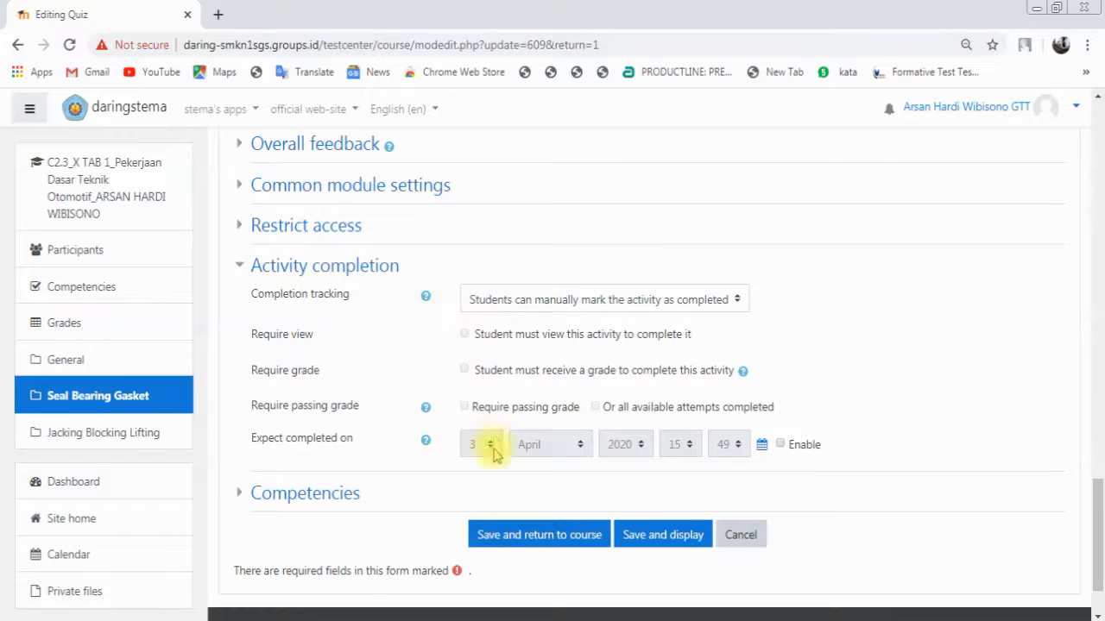
{"action": "left_click", "coordinate": [554, 537]}
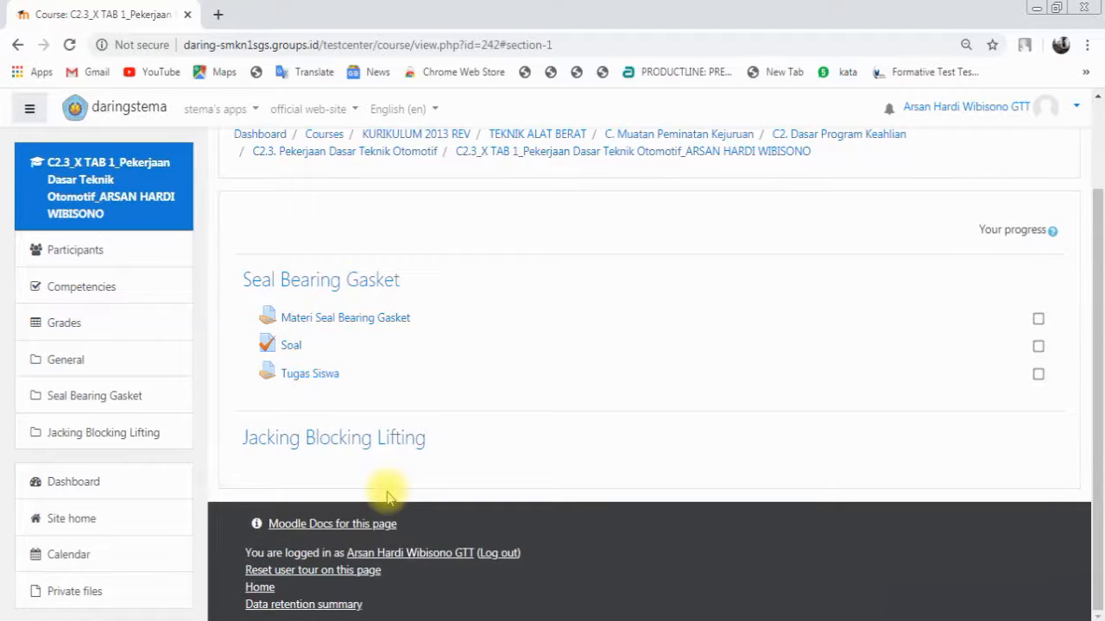
Step: Open the Soal quiz from the Seal Bearing Gasket section for editing its questions
{"action": "left_click", "coordinate": [286, 350]}
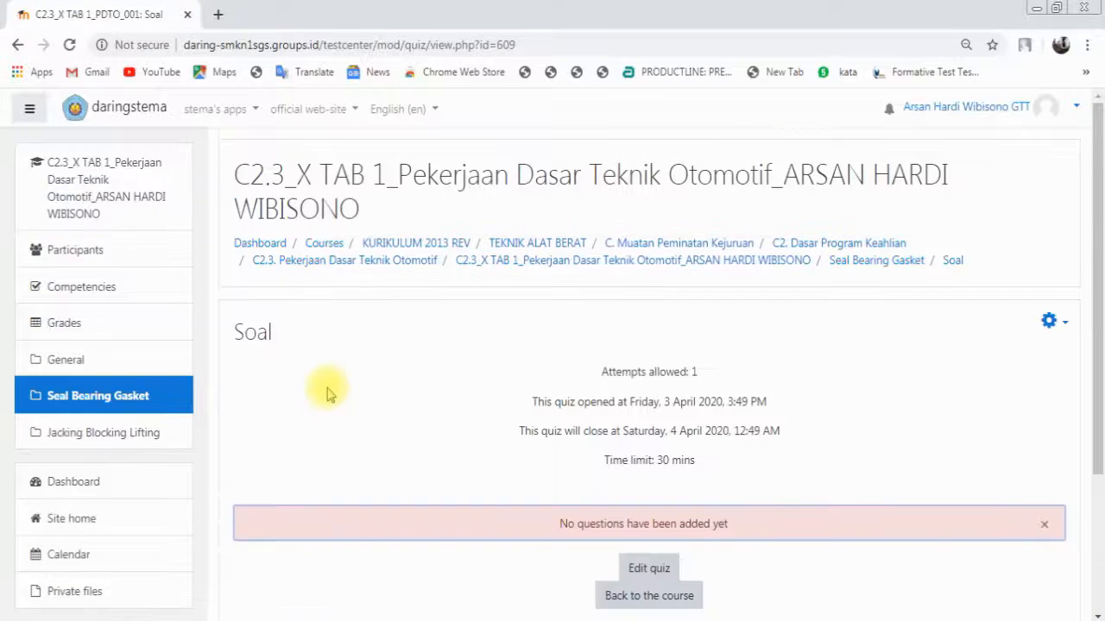
{"action": "scroll", "coordinate": [326, 395], "scroll_direction": "down", "scroll_amount": 2}
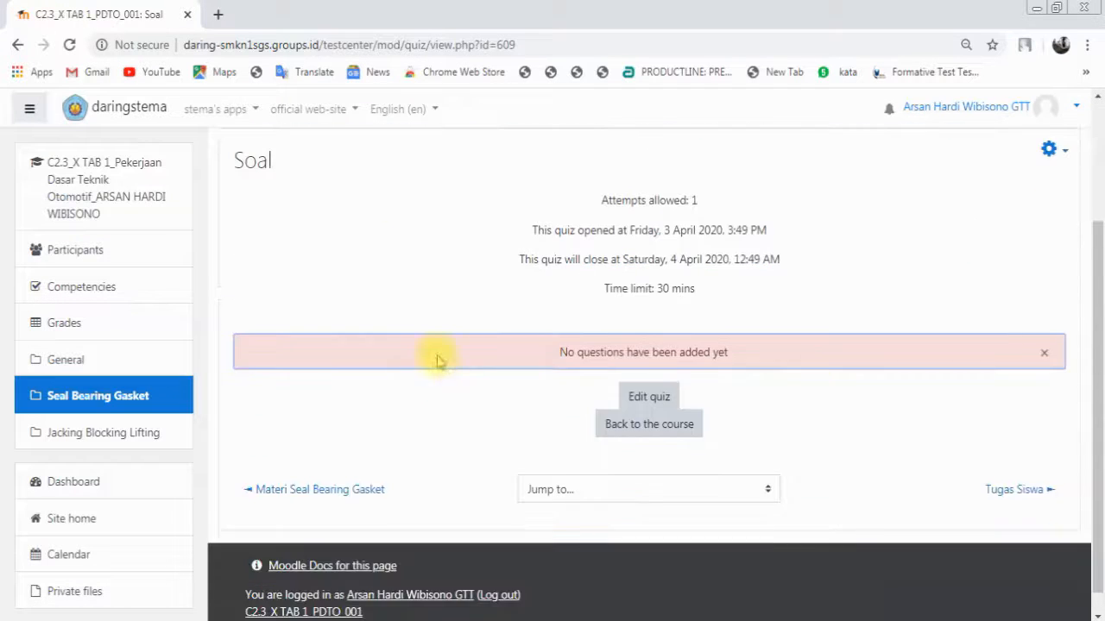
{"action": "left_click", "coordinate": [649, 399]}
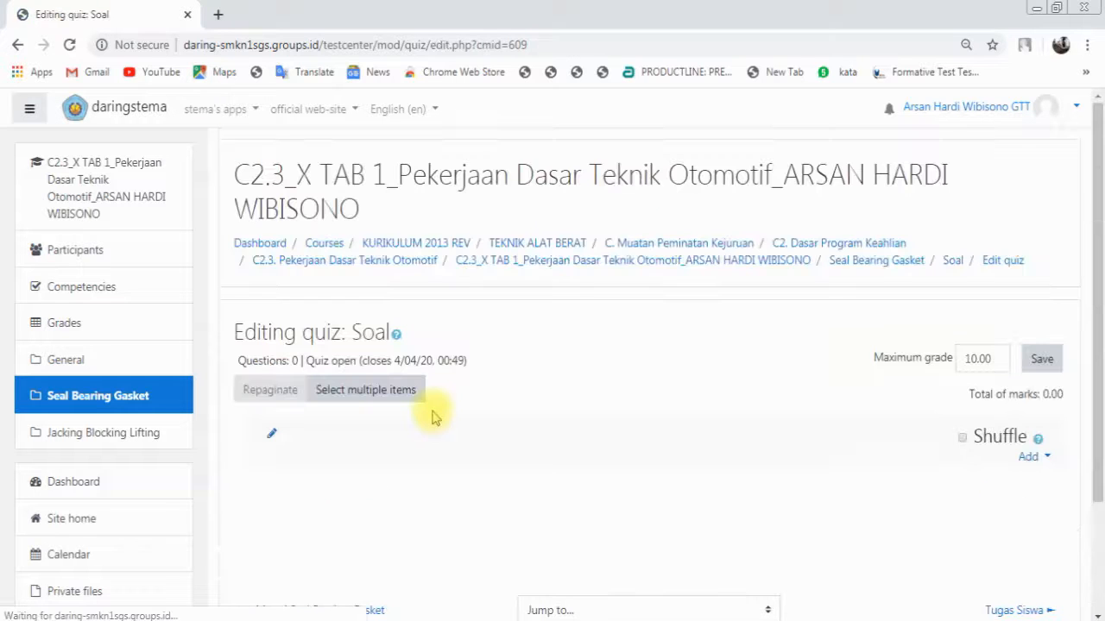
Step: Try to save 100 as the quiz's maximum grade
{"action": "scroll", "coordinate": [782, 363], "scroll_direction": "down", "scroll_amount": 1}
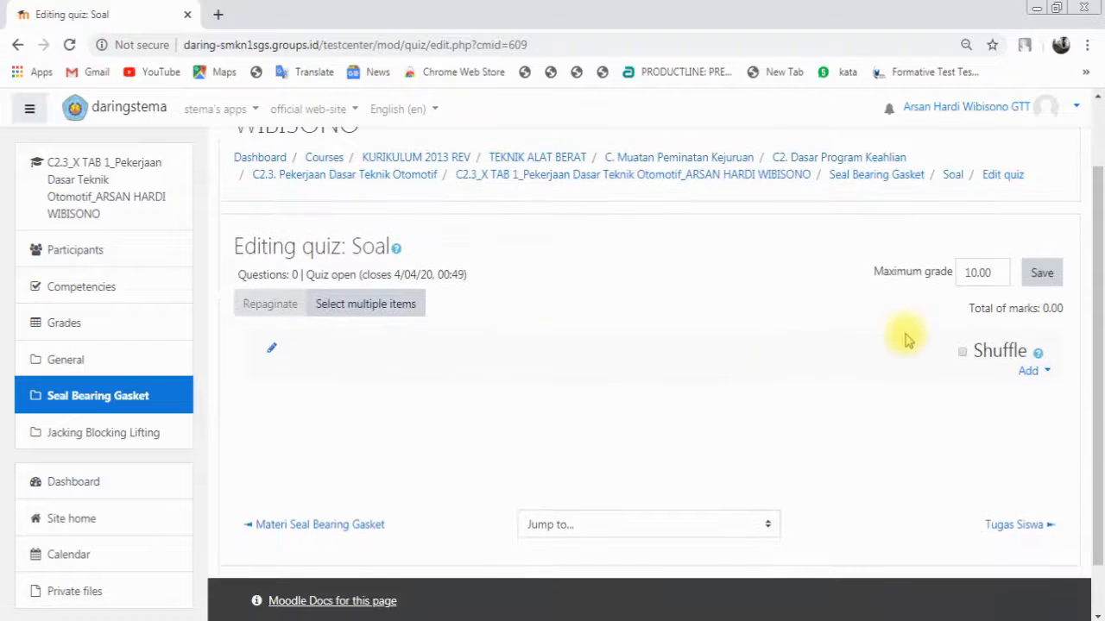
{"action": "double_click", "coordinate": [989, 273]}
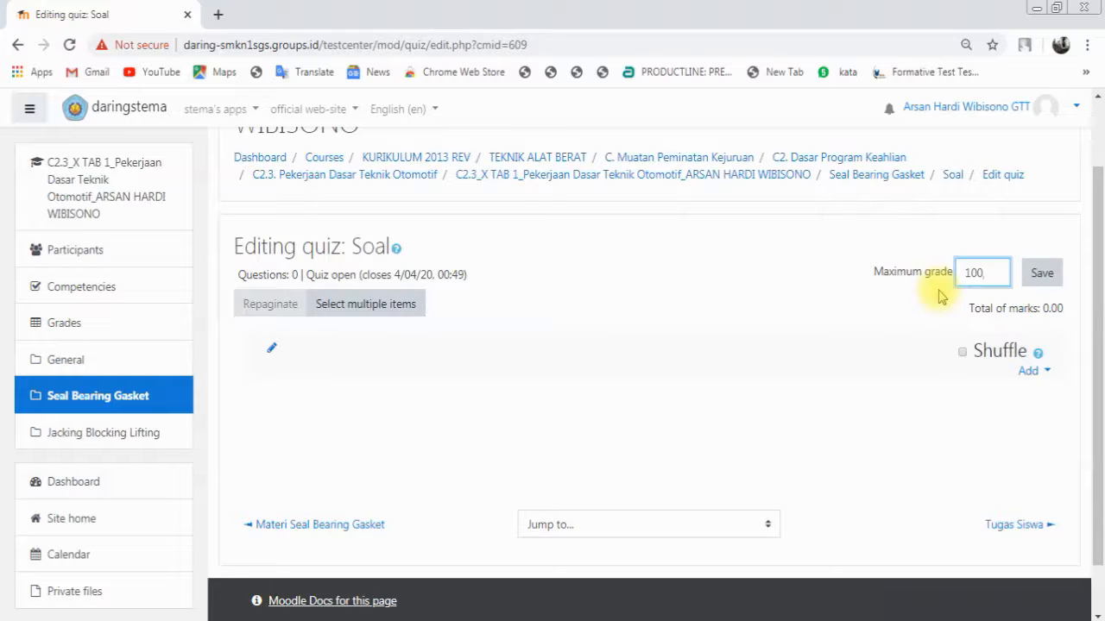
{"action": "left_click", "coordinate": [1036, 273]}
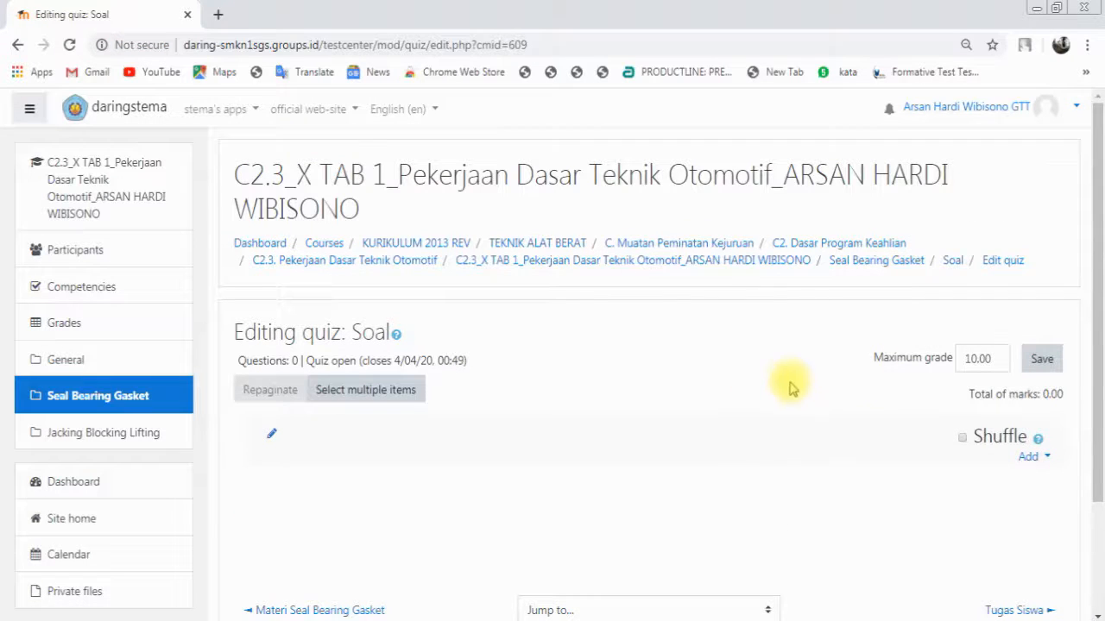
Step: Turn on question shuffling and start adding a new Multiple choice question to the quiz
{"action": "left_click", "coordinate": [963, 441]}
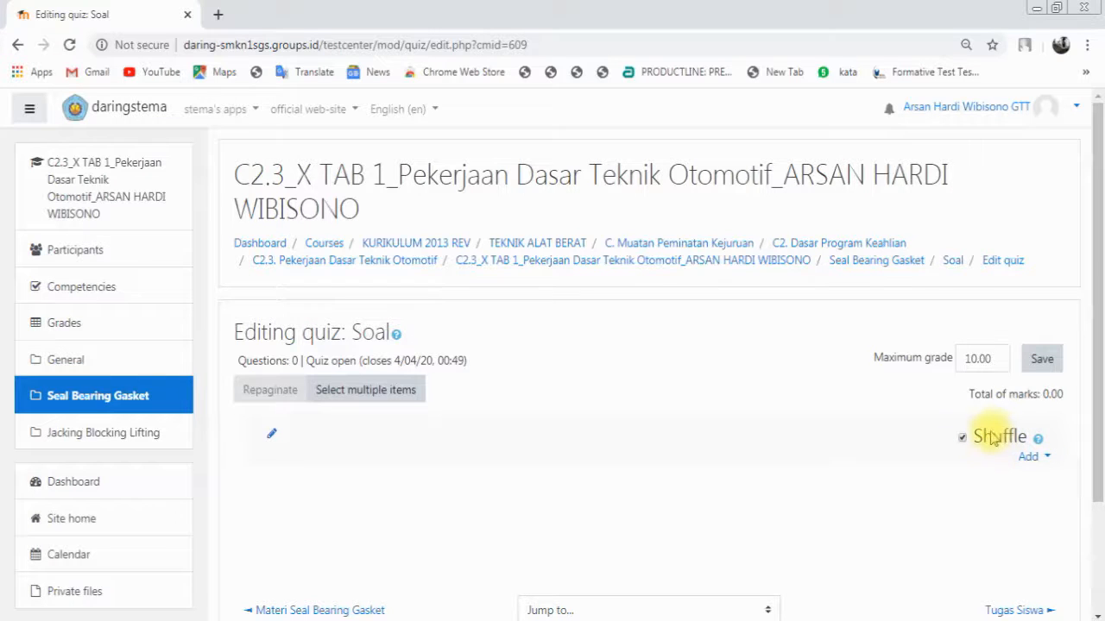
{"action": "scroll", "coordinate": [992, 439], "scroll_direction": "down", "scroll_amount": 1}
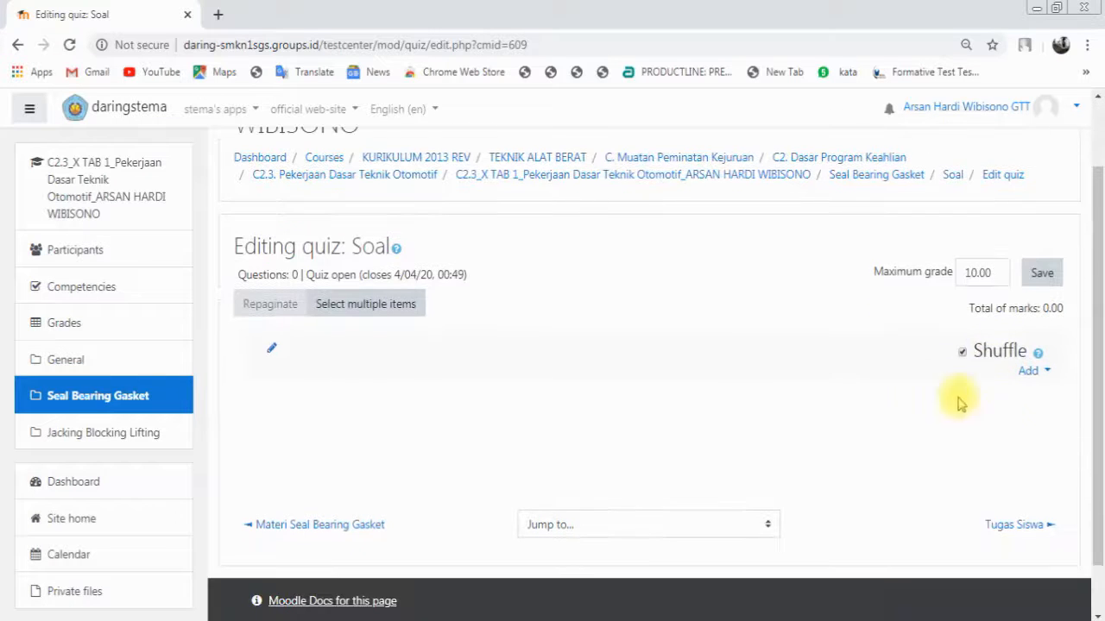
{"action": "left_click", "coordinate": [1031, 378]}
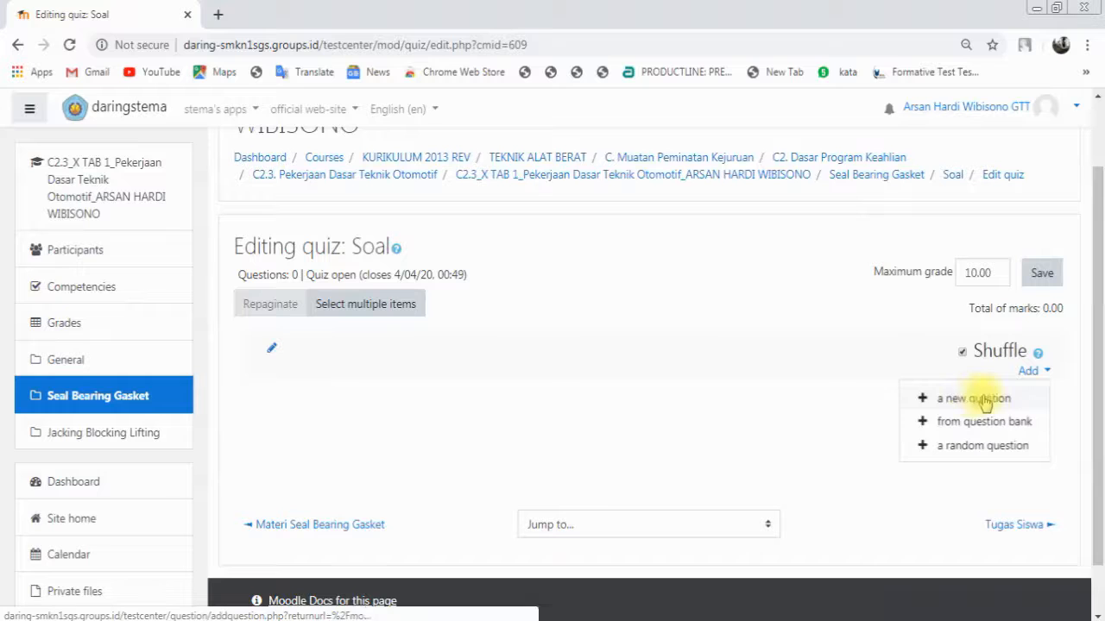
{"action": "left_click", "coordinate": [954, 399]}
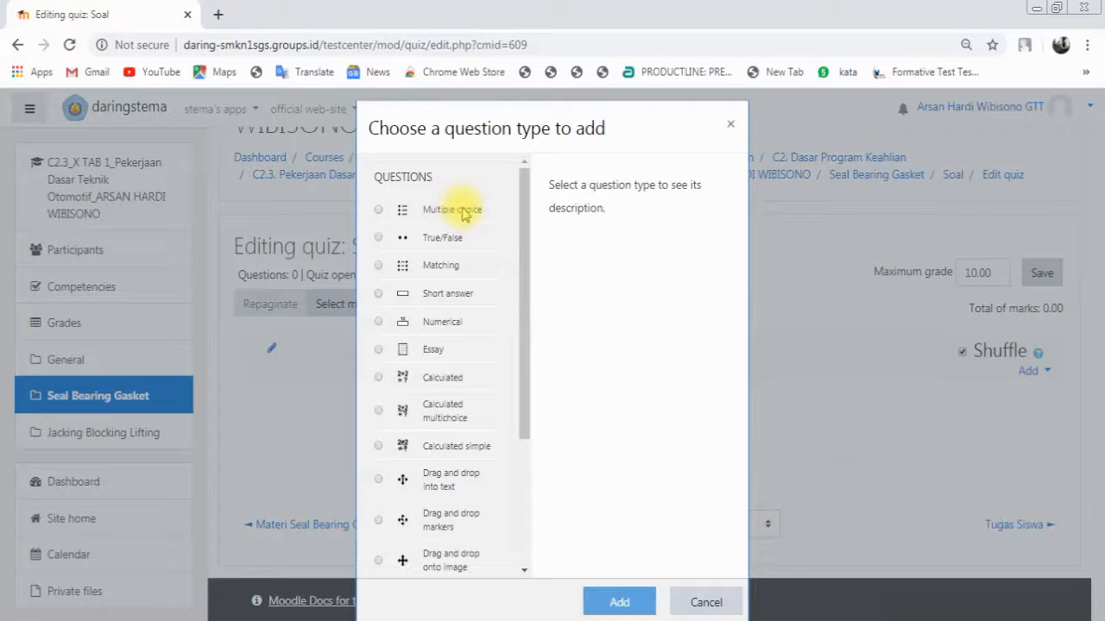
{"action": "left_click", "coordinate": [378, 210]}
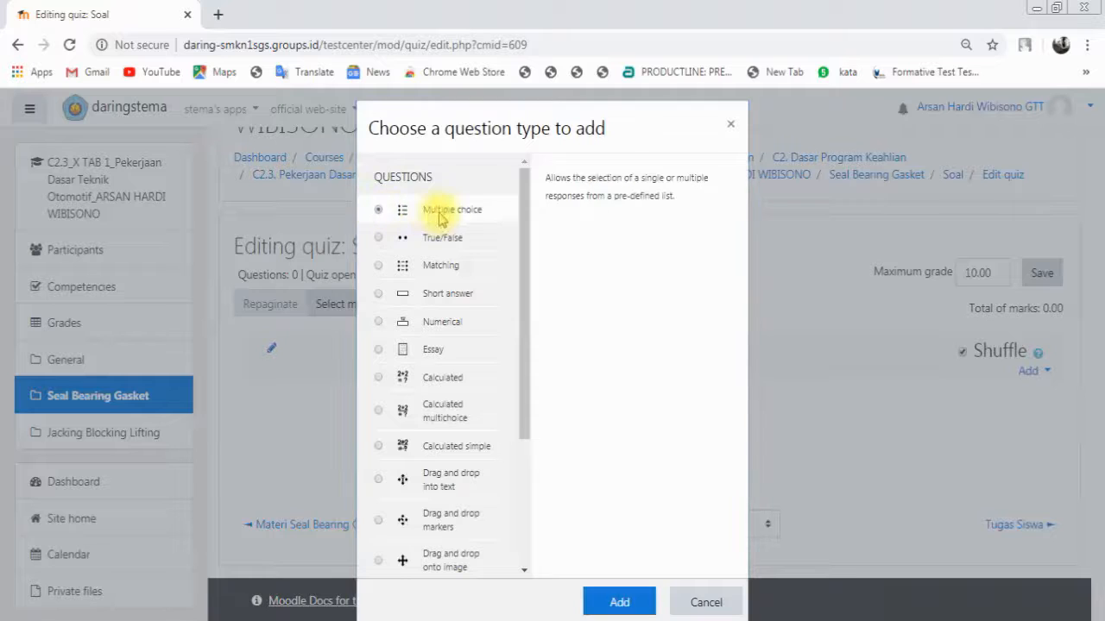
{"action": "left_click", "coordinate": [616, 600]}
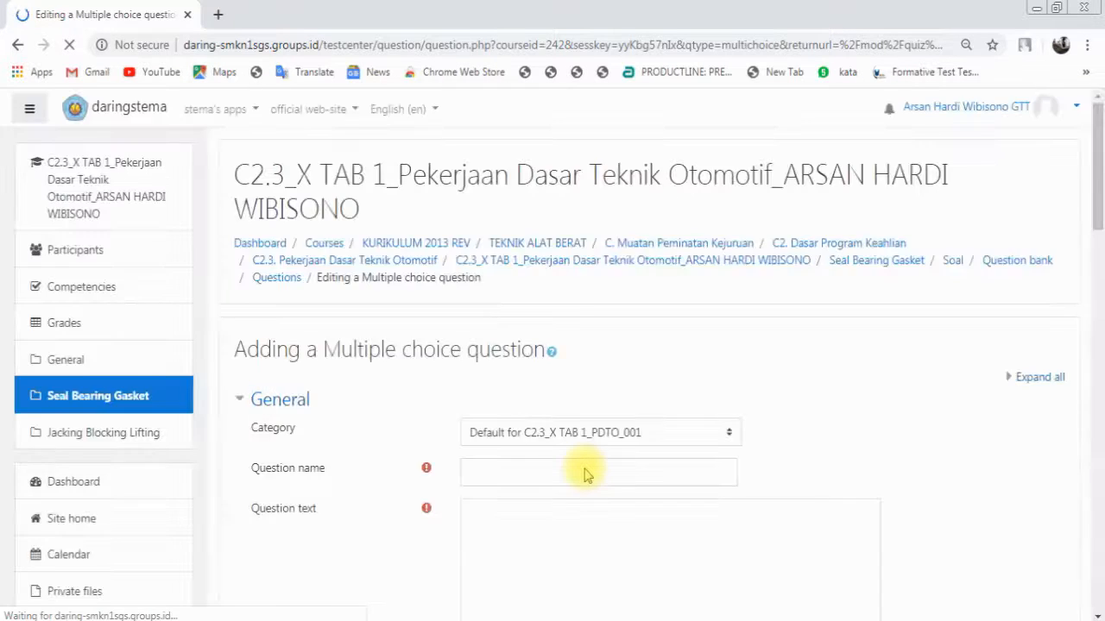
Step: Name the multiple choice question "soal 1" and enter "Berapakah hasil penjumlahan 1 + 1?" as its question text
{"action": "scroll", "coordinate": [527, 414], "scroll_direction": "down", "scroll_amount": 1}
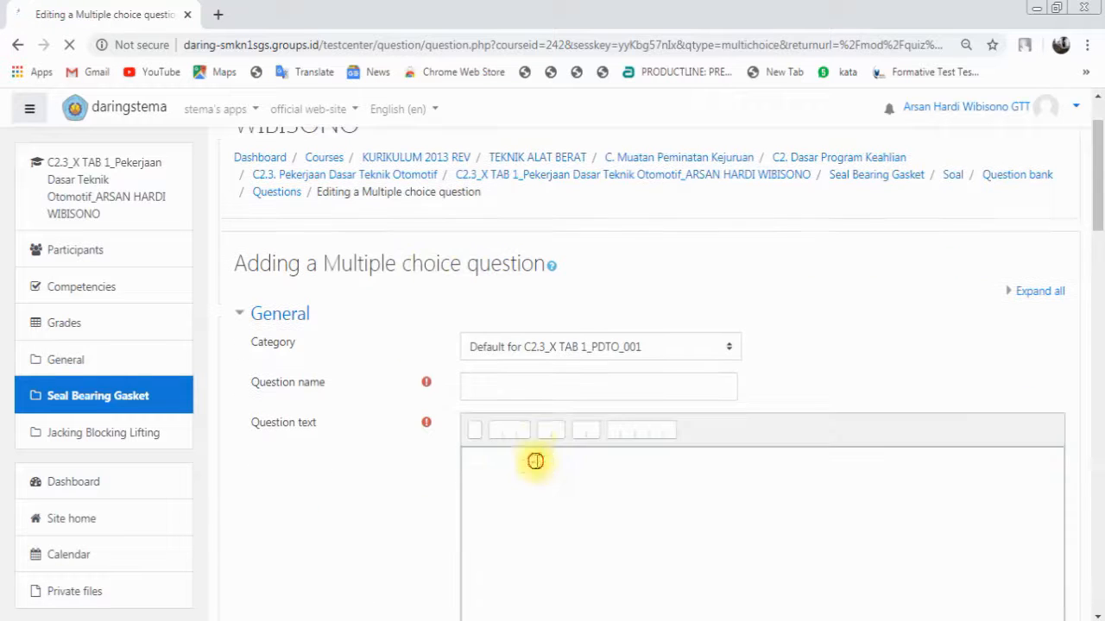
{"action": "left_click", "coordinate": [531, 384]}
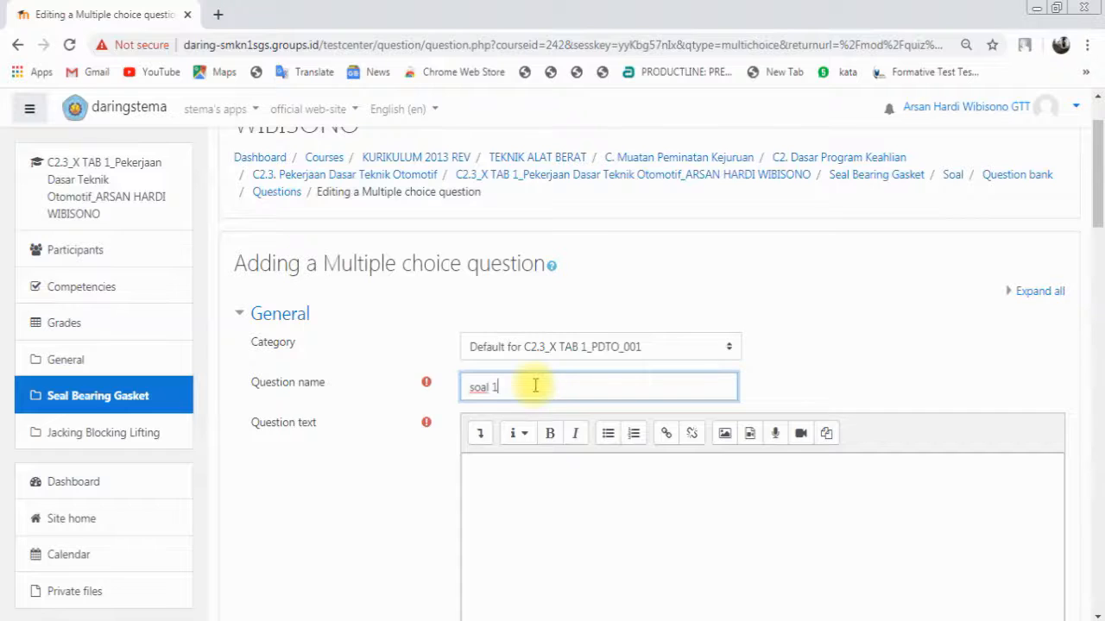
{"action": "scroll", "coordinate": [535, 397], "scroll_direction": "down", "scroll_amount": 1}
{"action": "left_click", "coordinate": [553, 439]}
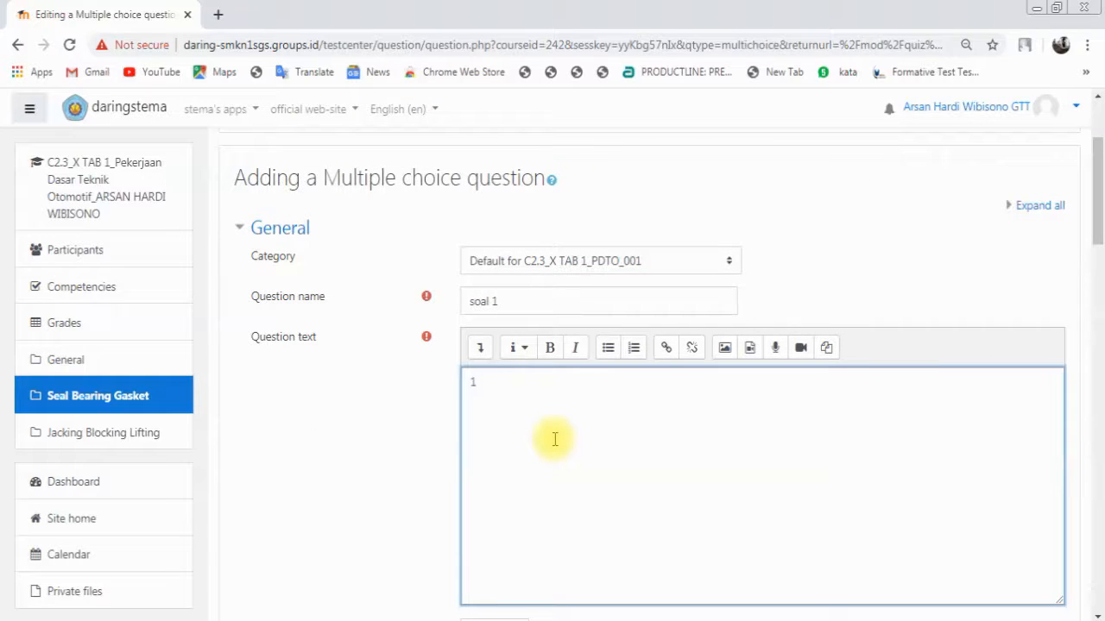
{"action": "key", "text": "Tab"}
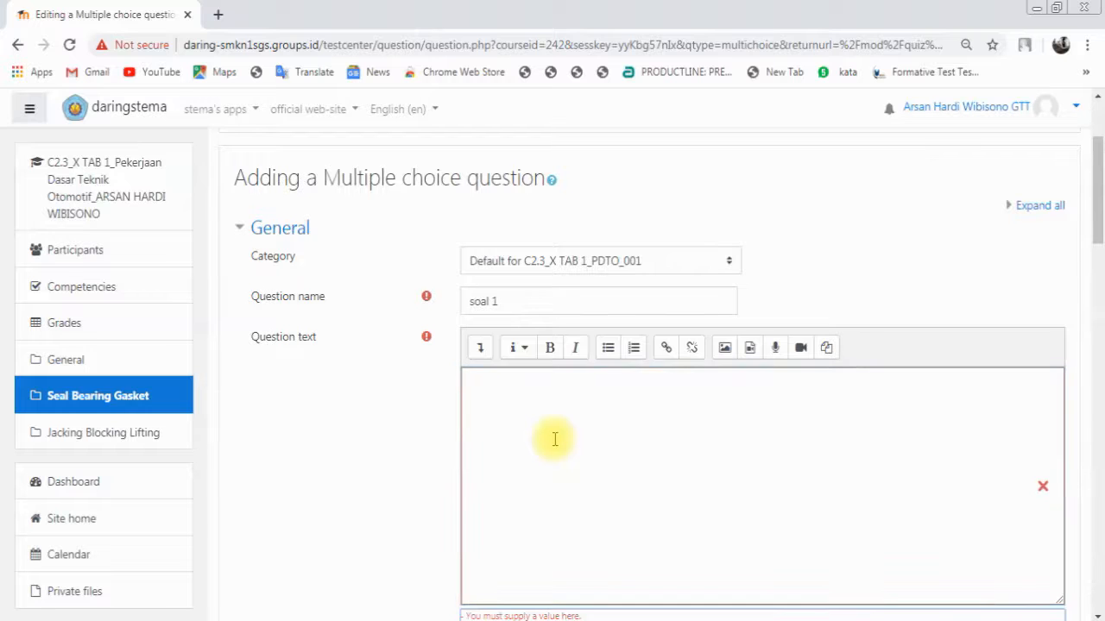
{"action": "scroll", "coordinate": [553, 439], "scroll_direction": "down", "scroll_amount": 5}
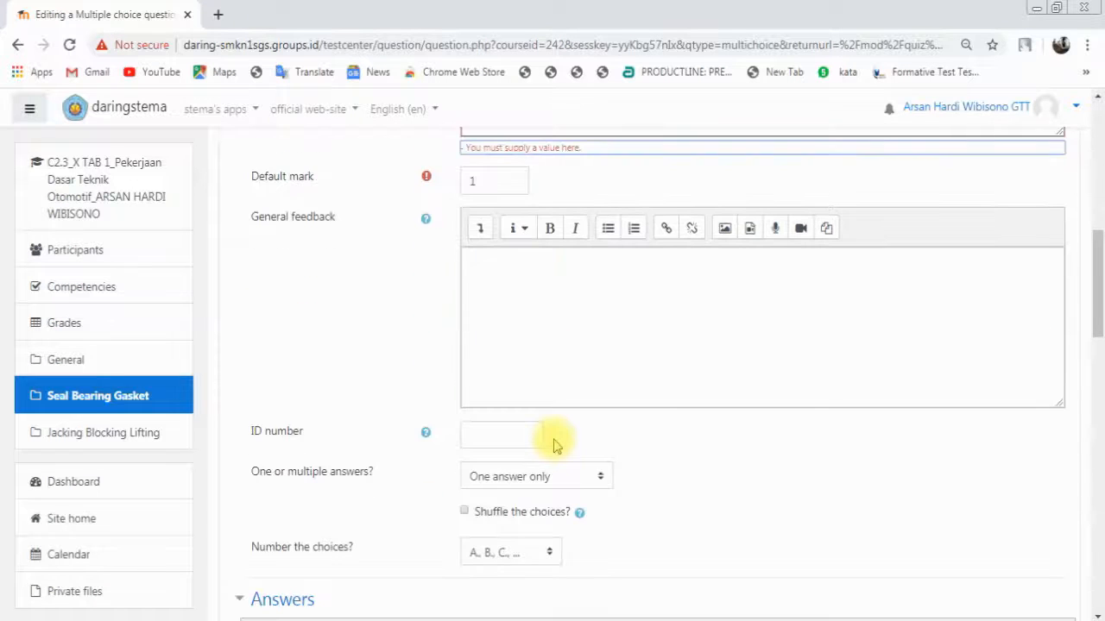
{"action": "scroll", "coordinate": [552, 440], "scroll_direction": "up", "scroll_amount": 6}
{"action": "left_click", "coordinate": [554, 455]}
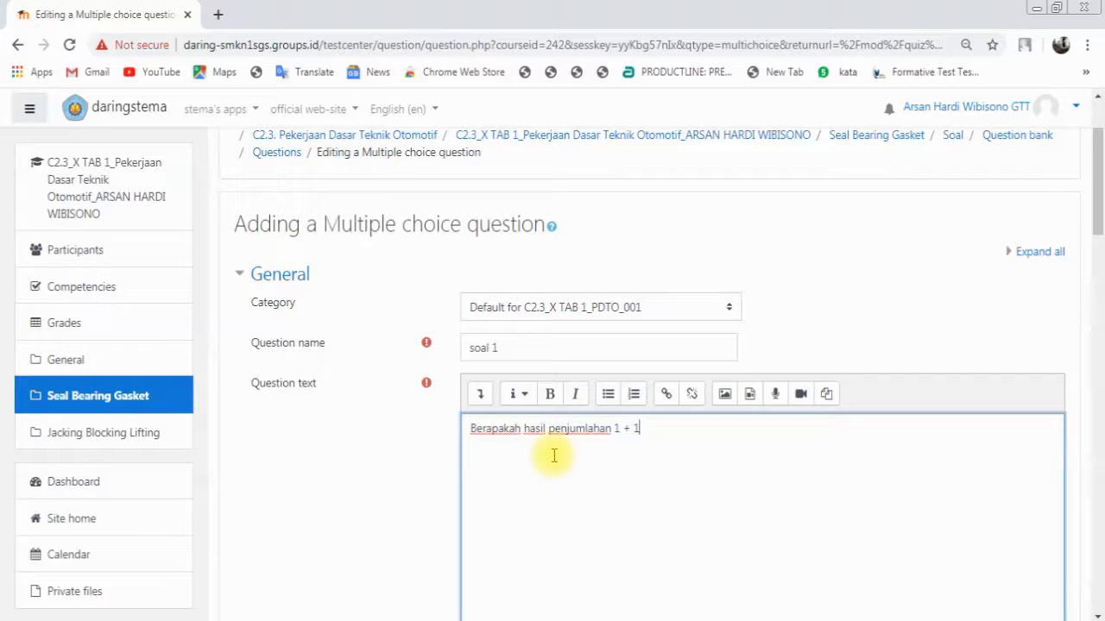
{"action": "scroll", "coordinate": [604, 431], "scroll_direction": "down", "scroll_amount": 3}
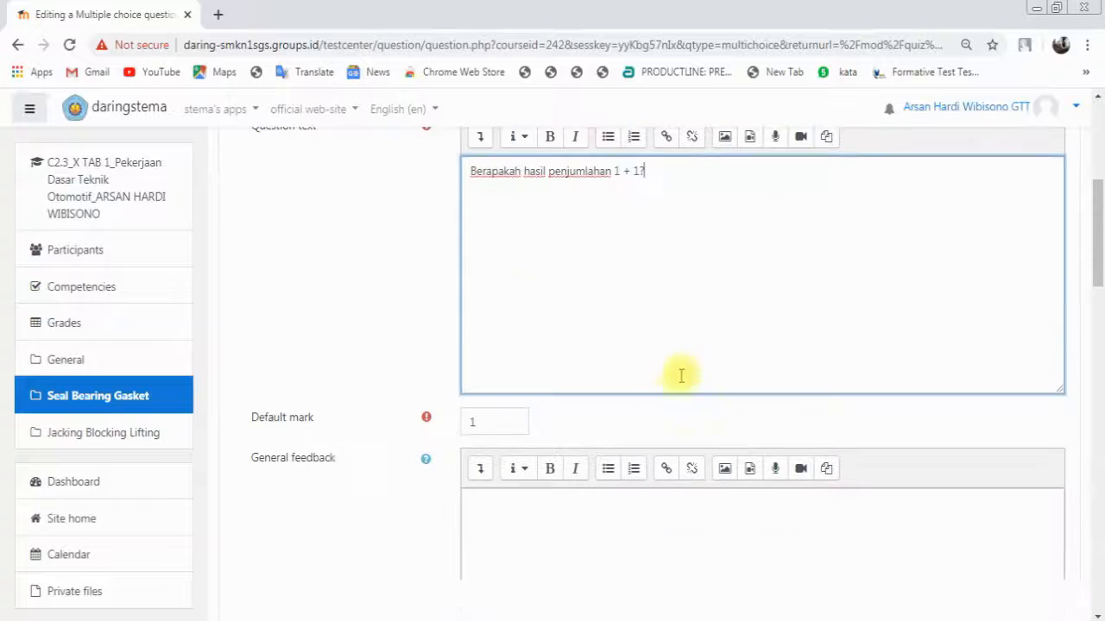
{"action": "left_click_drag", "start_coordinate": [473, 170], "coordinate": [630, 205]}
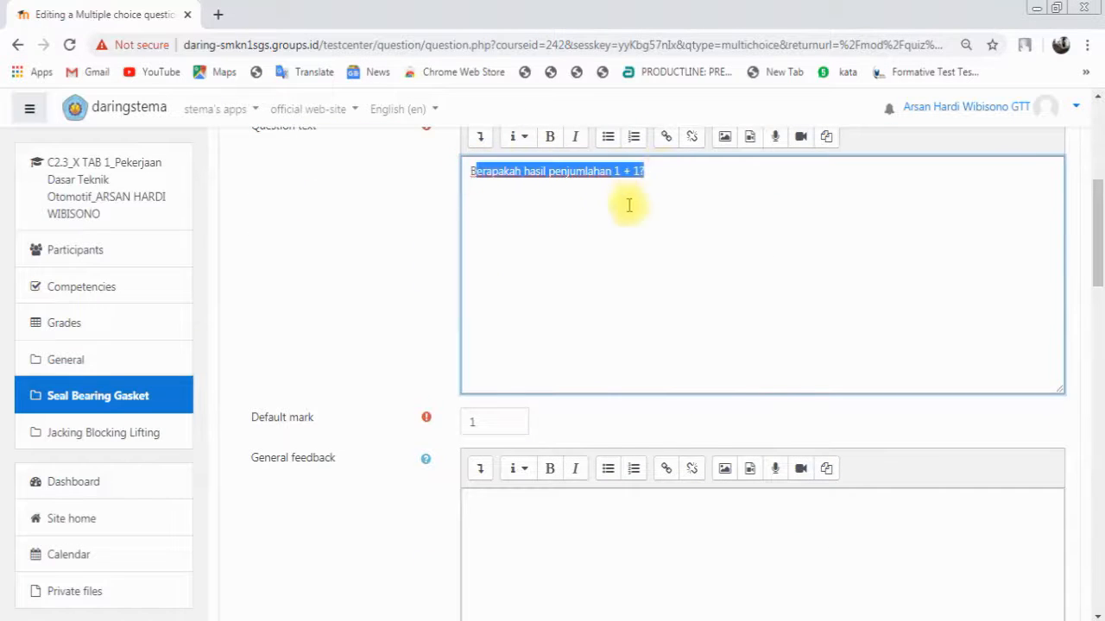
Step: Enter 1 as Choice 1 and 2 as Choice 2, giving Choice 2 a grade of 100%
{"action": "scroll", "coordinate": [555, 267], "scroll_direction": "down", "scroll_amount": 5}
{"action": "scroll", "coordinate": [526, 300], "scroll_direction": "down", "scroll_amount": 2}
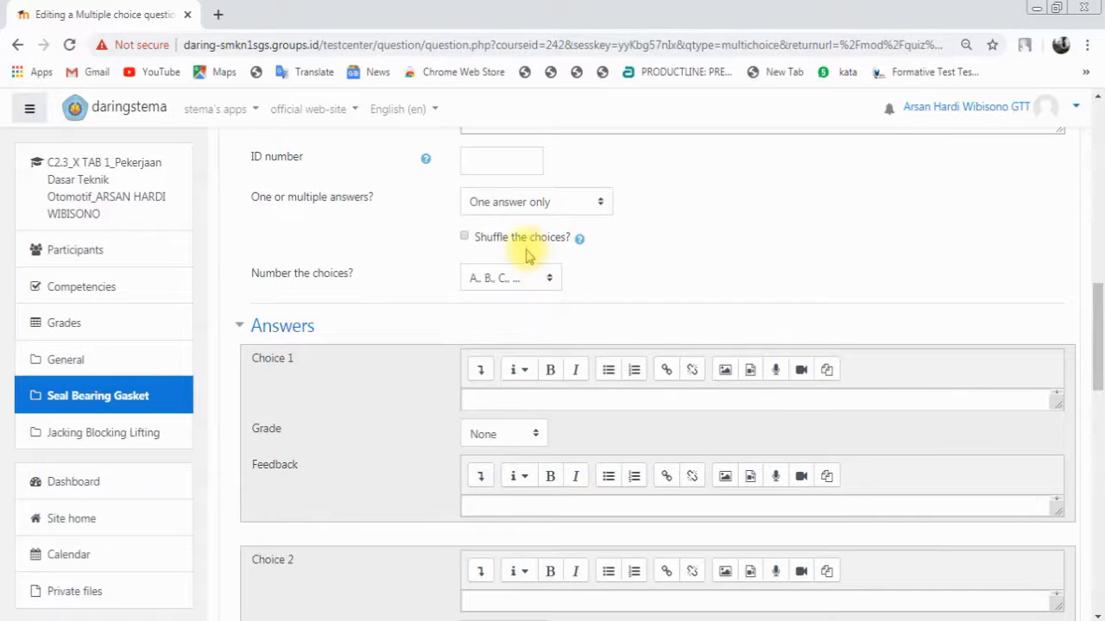
{"action": "scroll", "coordinate": [529, 233], "scroll_direction": "down", "scroll_amount": 2}
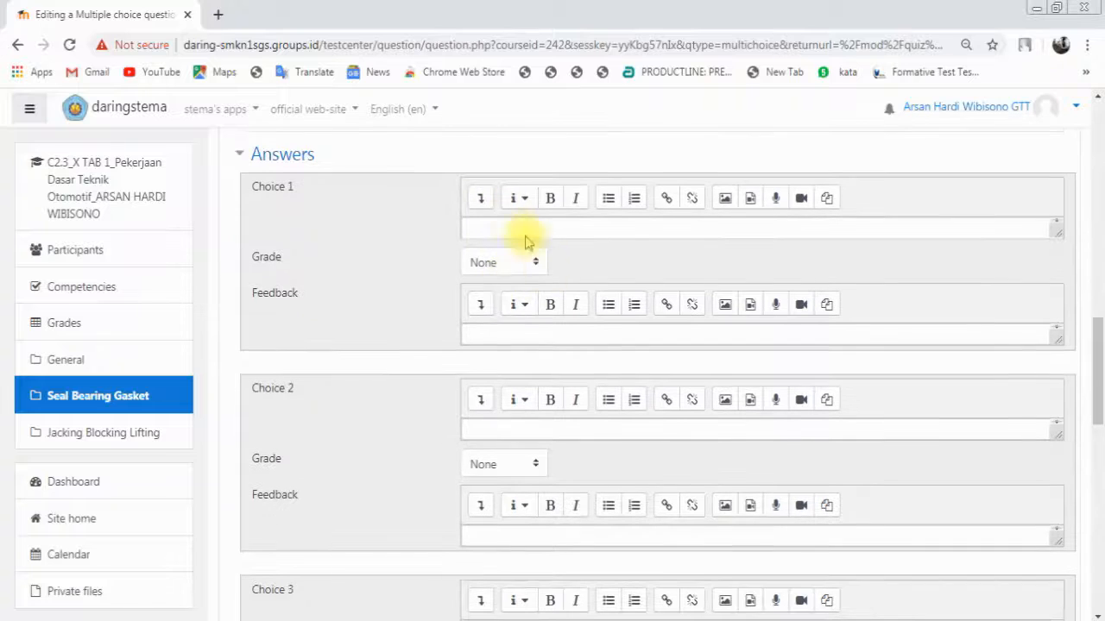
{"action": "left_click", "coordinate": [508, 223]}
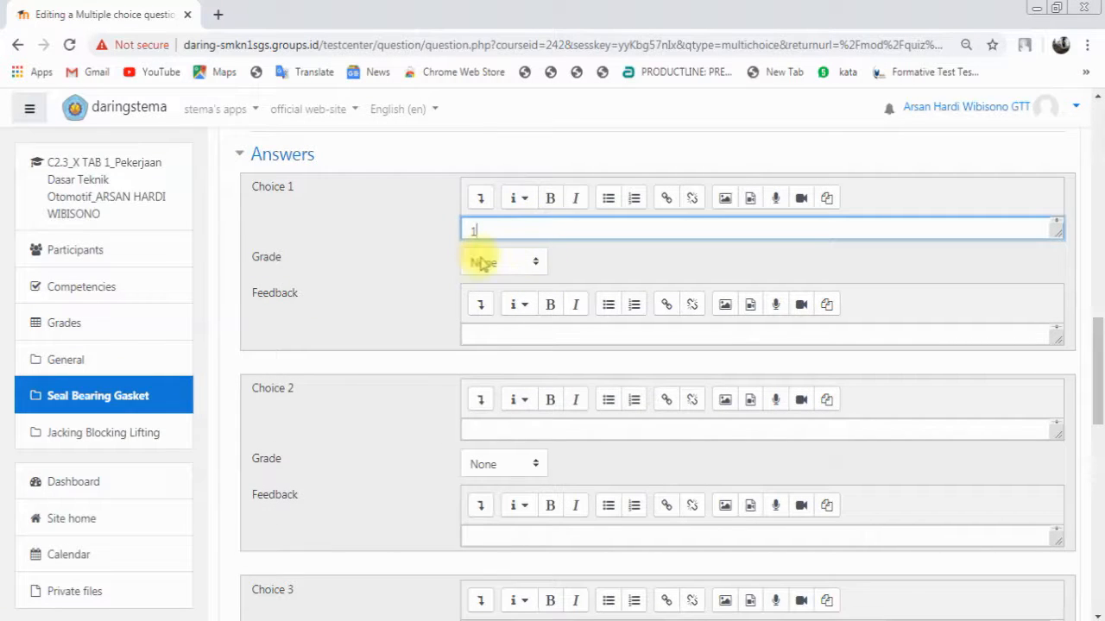
{"action": "left_click", "coordinate": [485, 432]}
{"action": "type", "text": "2"}
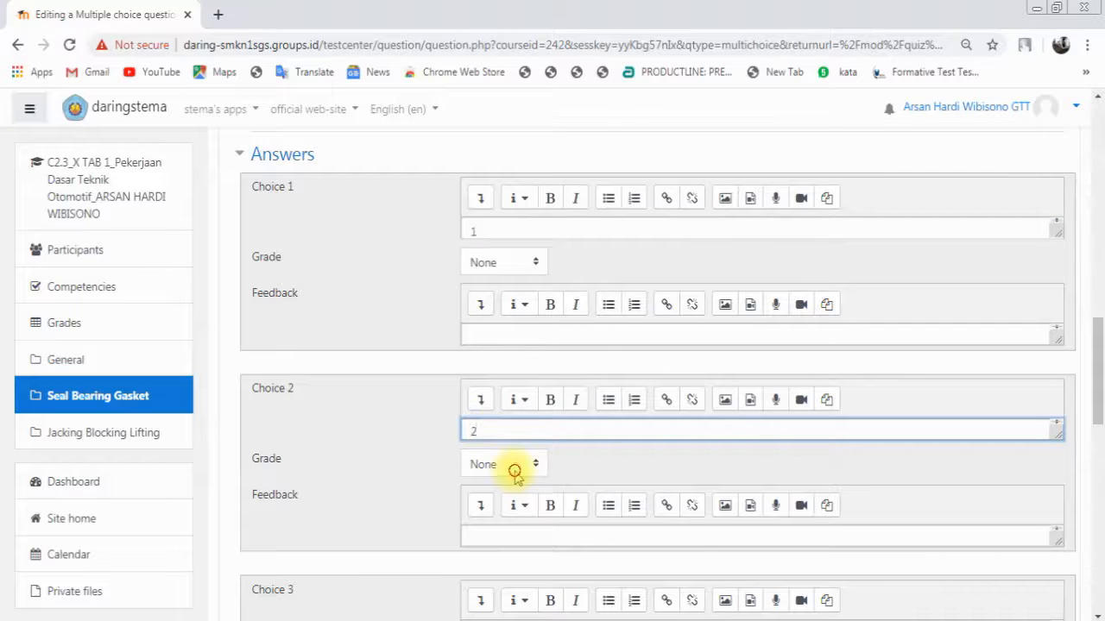
{"action": "left_click", "coordinate": [509, 466]}
{"action": "left_click", "coordinate": [488, 43]}
Step: Fill in the remaining answers with 3 for Choice 3, 4 for Choice 4 and 5 for Choice 5
{"action": "scroll", "coordinate": [553, 387], "scroll_direction": "down", "scroll_amount": 1}
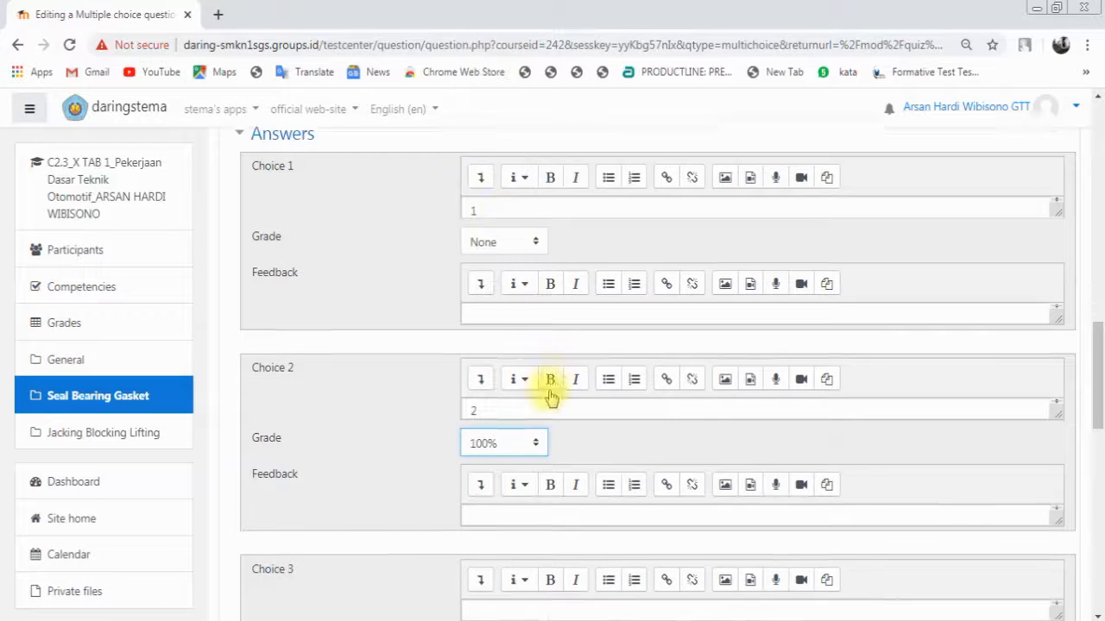
{"action": "left_click", "coordinate": [499, 545]}
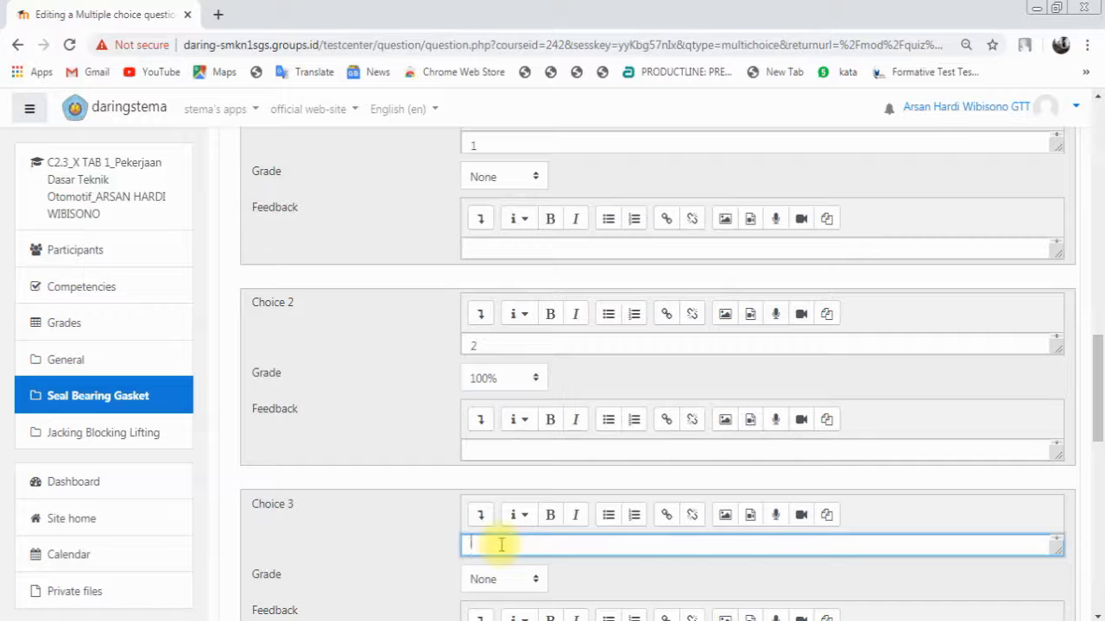
{"action": "type", "text": "3"}
{"action": "scroll", "coordinate": [510, 528], "scroll_direction": "down", "scroll_amount": 3}
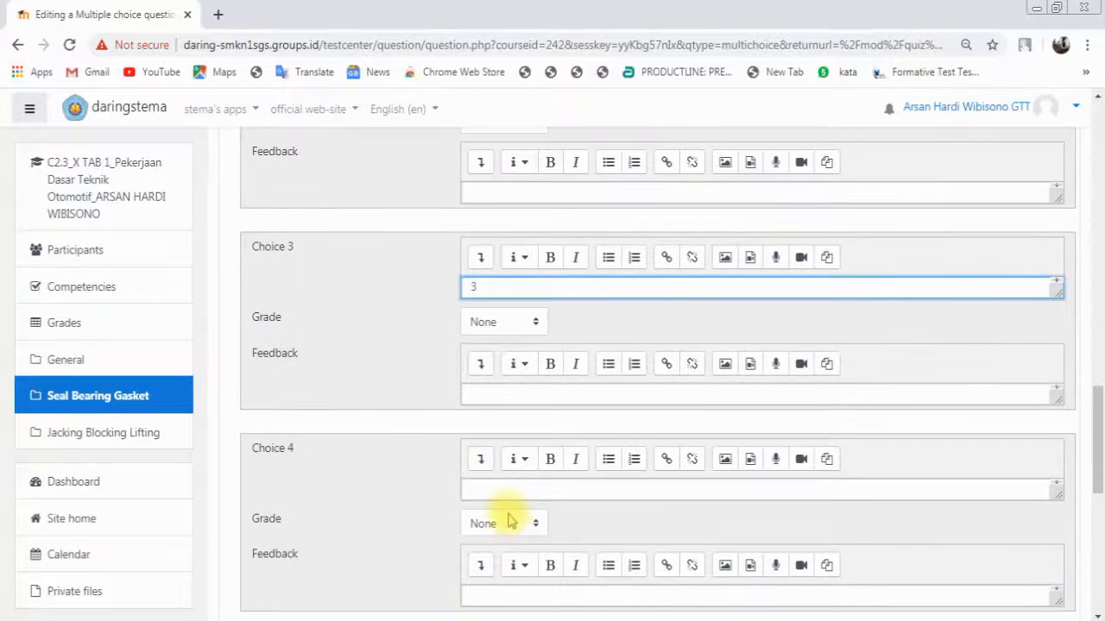
{"action": "left_click", "coordinate": [510, 489]}
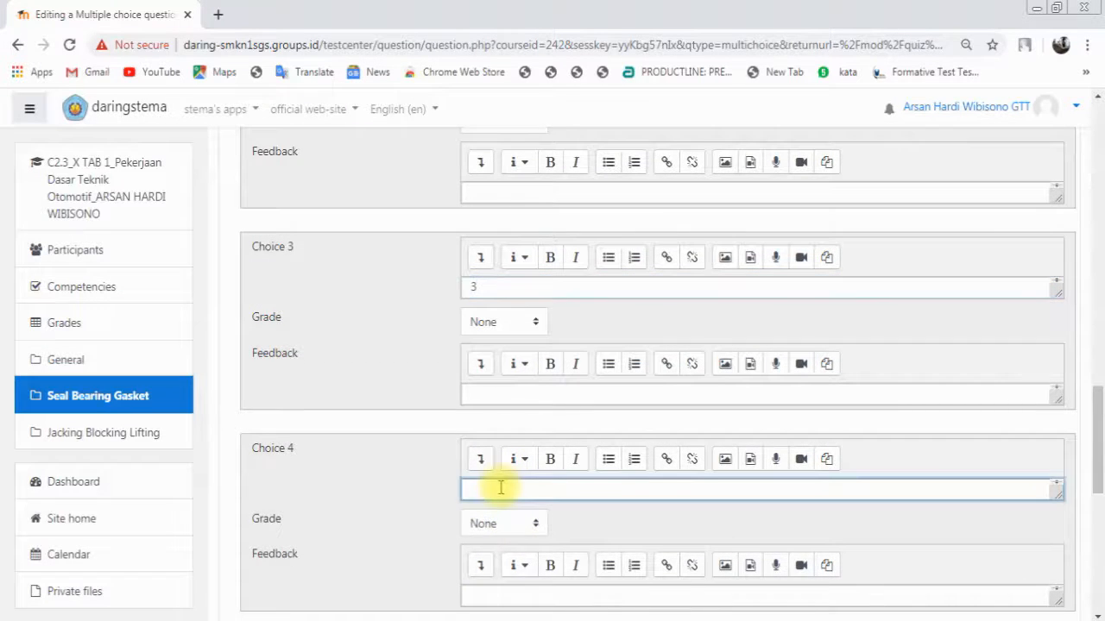
{"action": "type", "text": "4"}
{"action": "scroll", "coordinate": [487, 505], "scroll_direction": "down", "scroll_amount": 3}
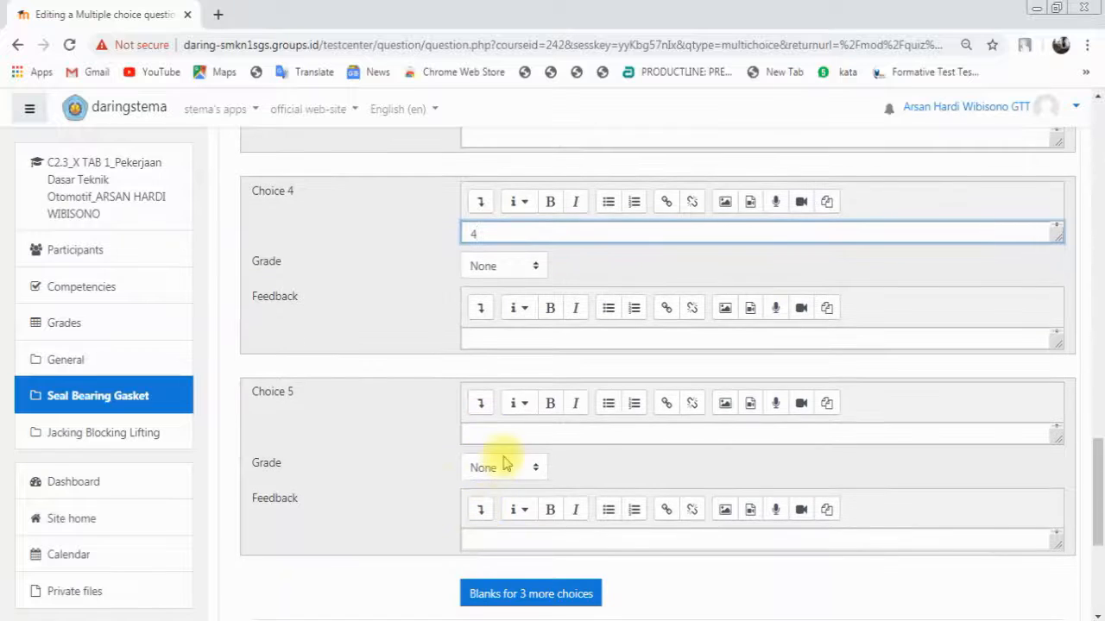
{"action": "left_click", "coordinate": [500, 435]}
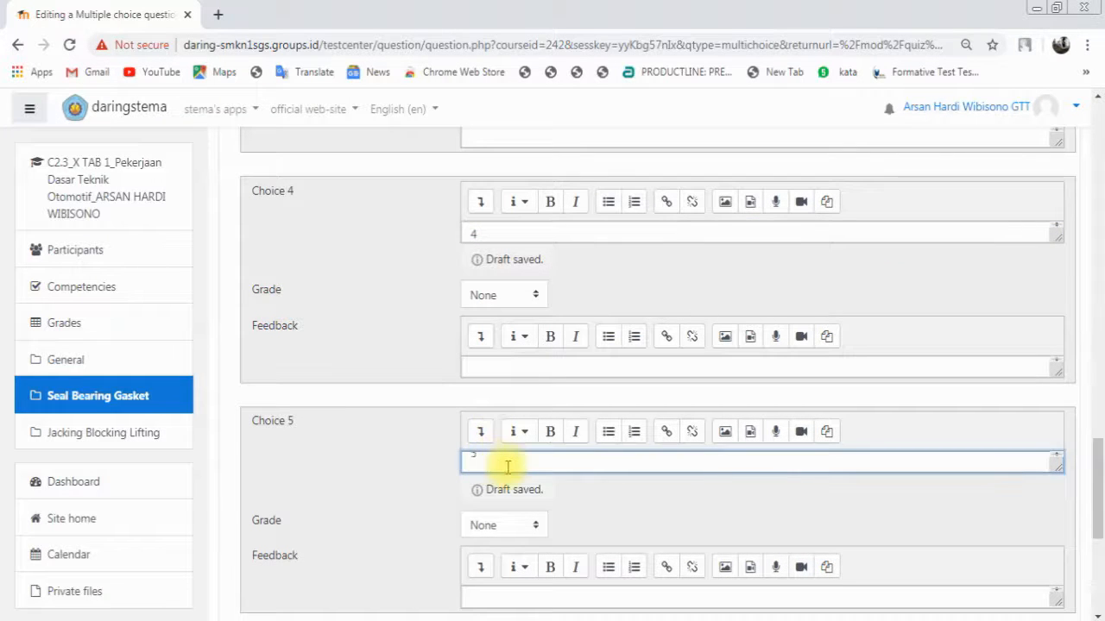
Step: Save the completed multiple choice question and return to the quiz editing page
{"action": "scroll", "coordinate": [410, 508], "scroll_direction": "down", "scroll_amount": 3}
{"action": "scroll", "coordinate": [380, 498], "scroll_direction": "down", "scroll_amount": 2}
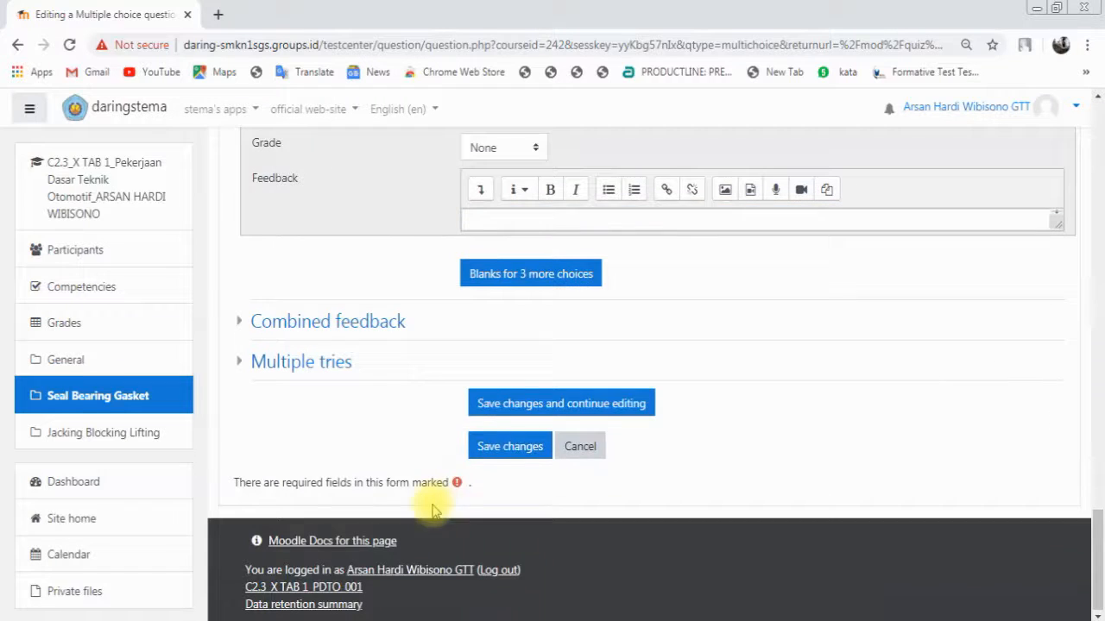
{"action": "left_click", "coordinate": [512, 453]}
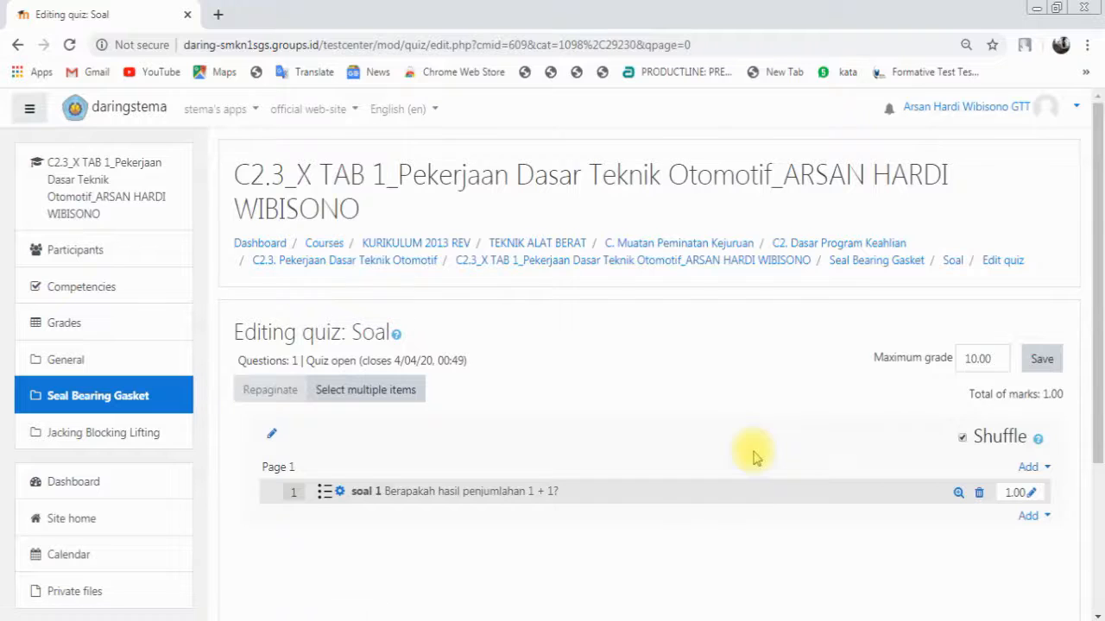
Step: Start adding a new Short answer question after soal 1 in the quiz
{"action": "scroll", "coordinate": [759, 437], "scroll_direction": "down", "scroll_amount": 1}
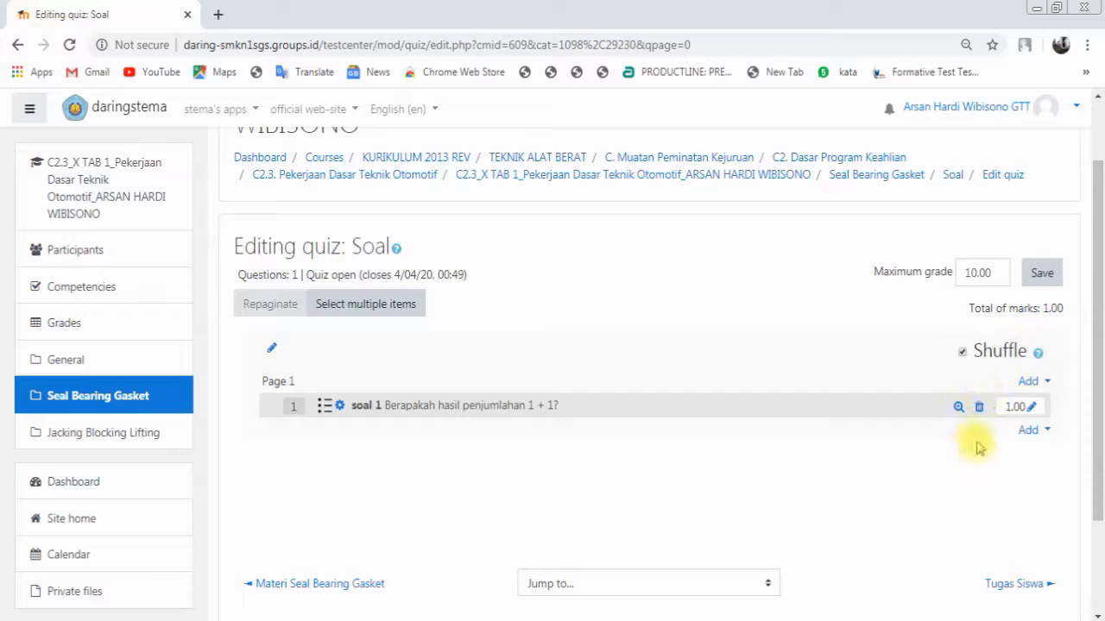
{"action": "left_click", "coordinate": [1030, 430]}
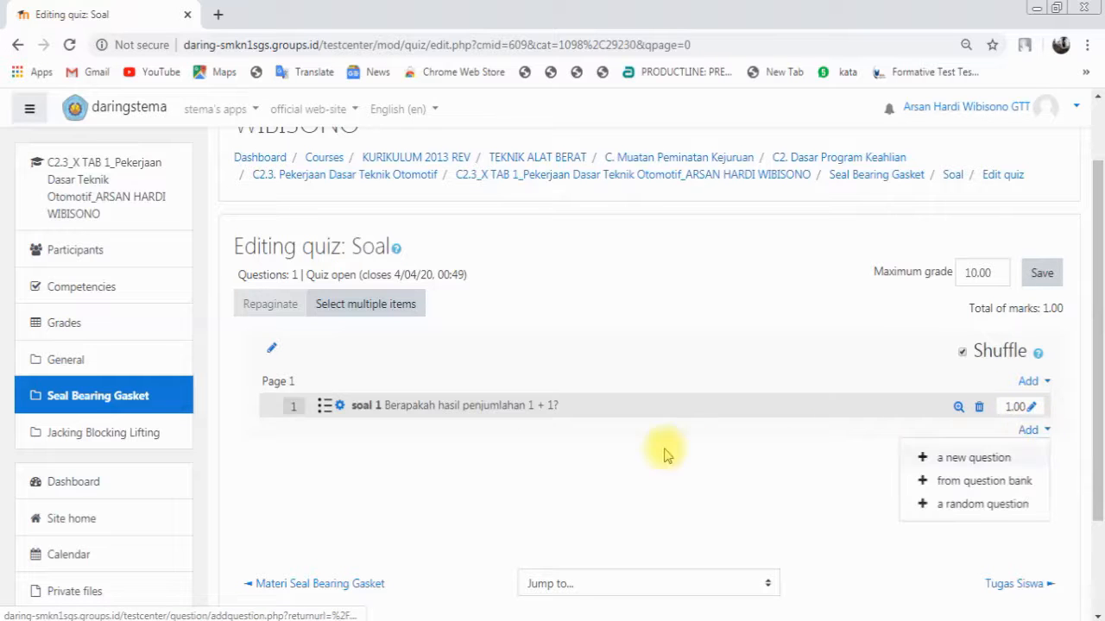
{"action": "left_click", "coordinate": [969, 462]}
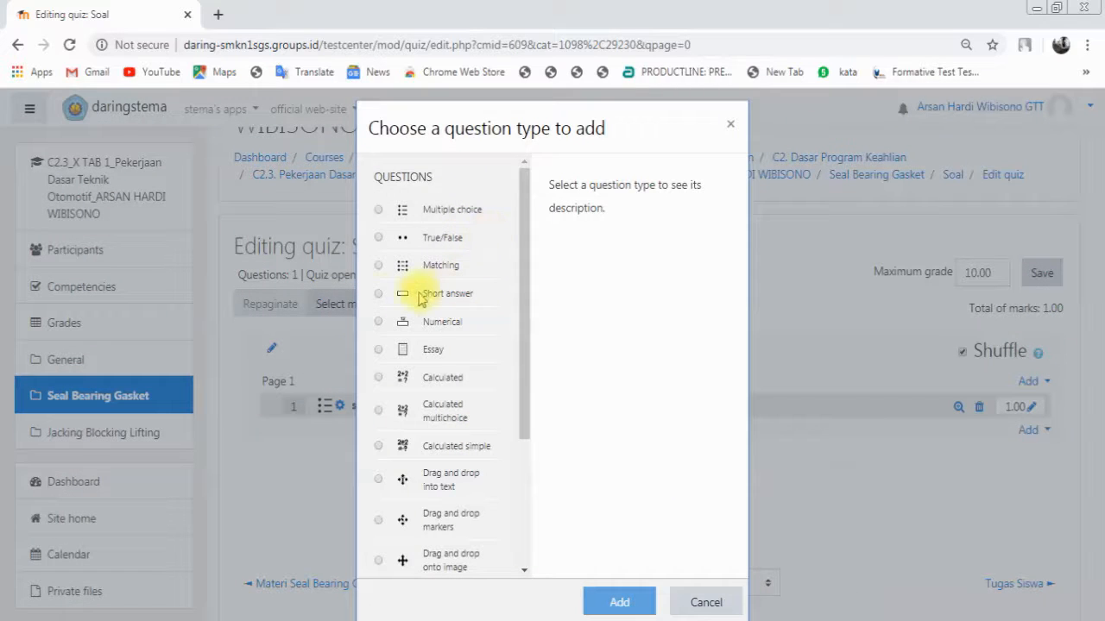
{"action": "left_click", "coordinate": [384, 295]}
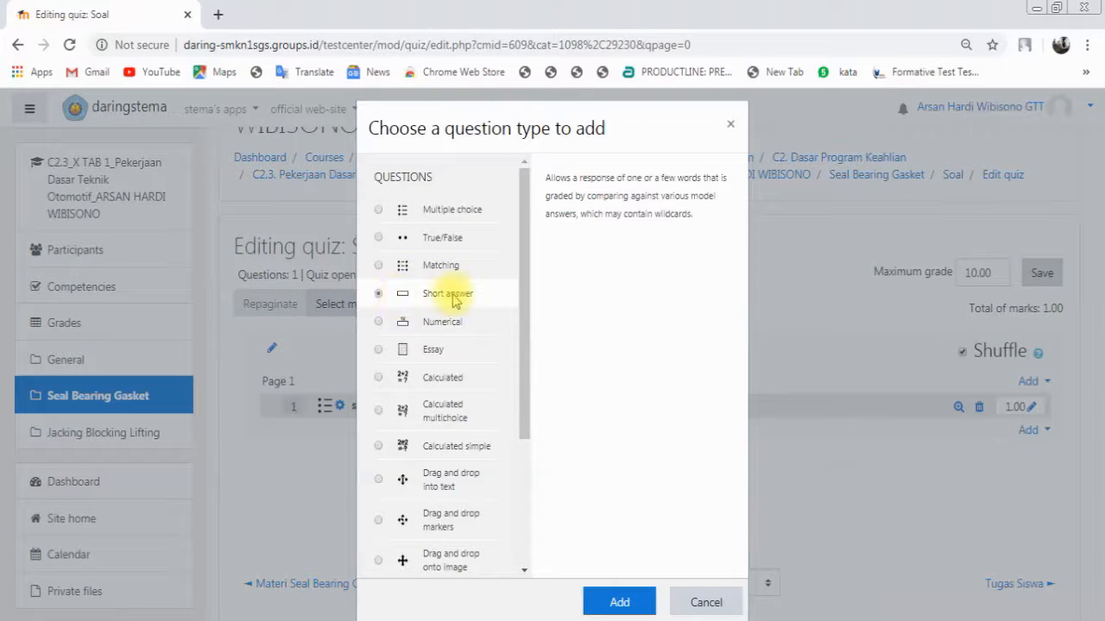
{"action": "left_click", "coordinate": [612, 602]}
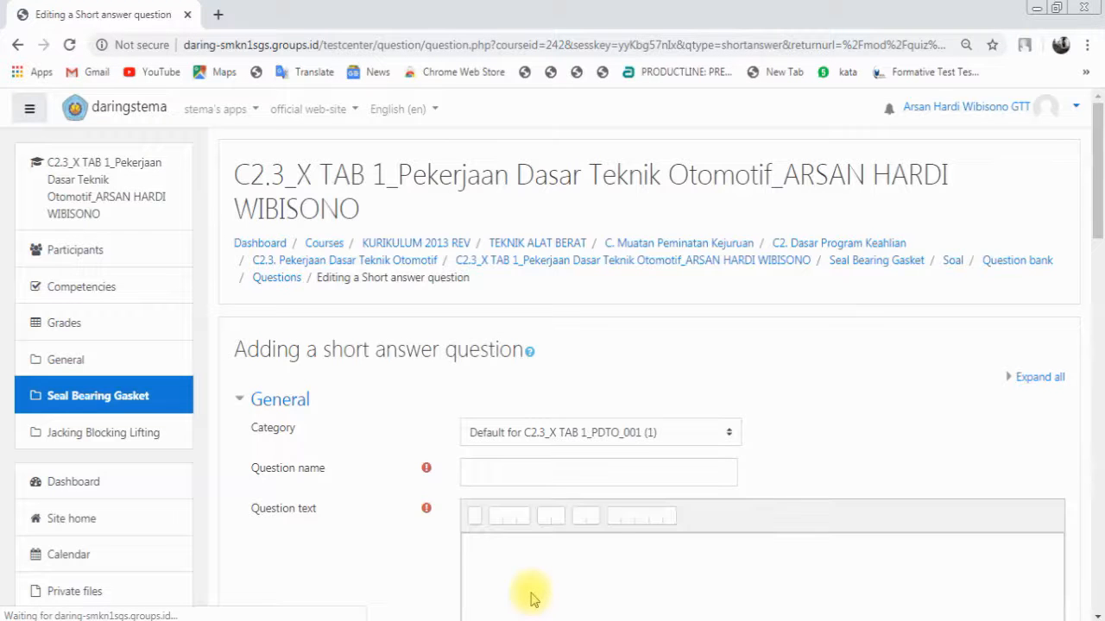
Step: Name the short answer question "soal 2" and enter "Siapakah nama virus yang merajarela pada tahun ini?" as its question text
{"action": "scroll", "coordinate": [527, 518], "scroll_direction": "down", "scroll_amount": 1}
{"action": "left_click", "coordinate": [513, 390]}
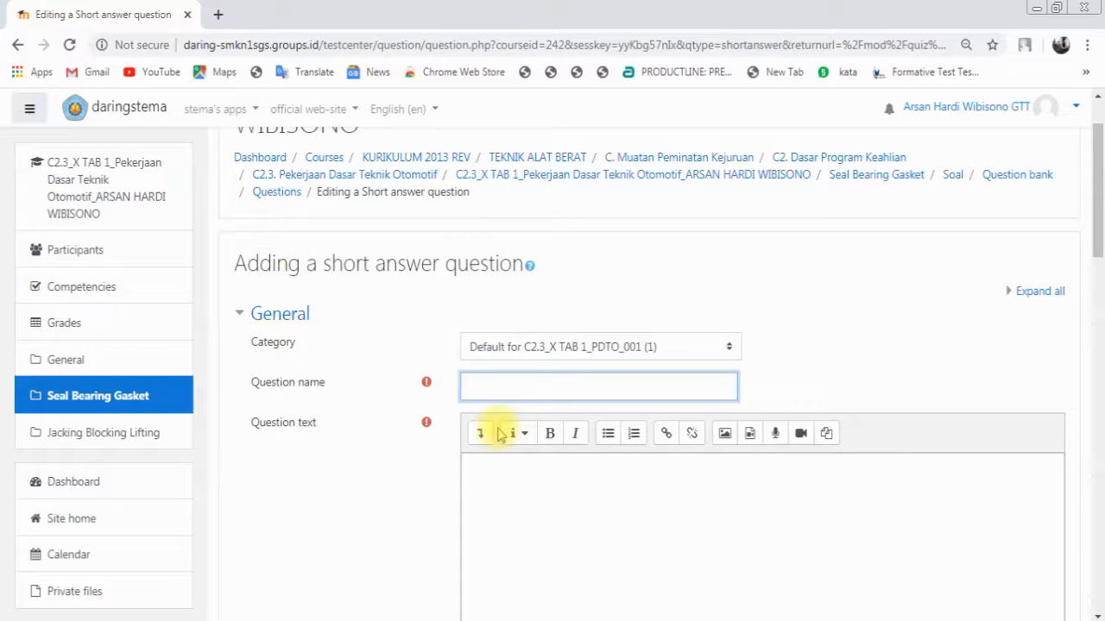
{"action": "type", "text": "soal 2"}
{"action": "left_click", "coordinate": [518, 508]}
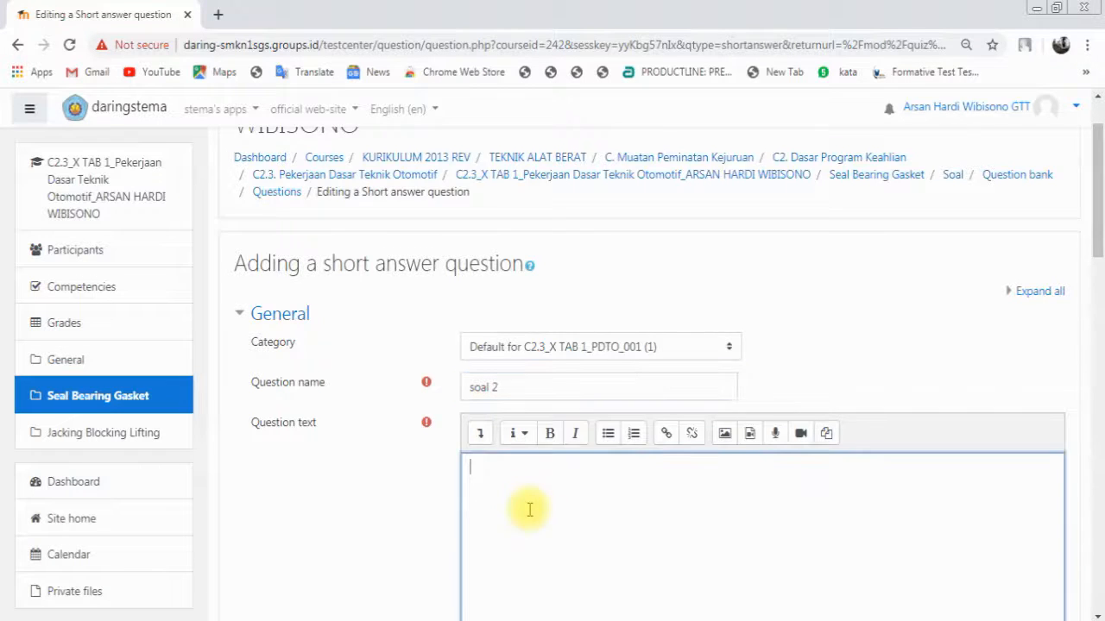
{"action": "scroll", "coordinate": [529, 509], "scroll_direction": "down", "scroll_amount": 1}
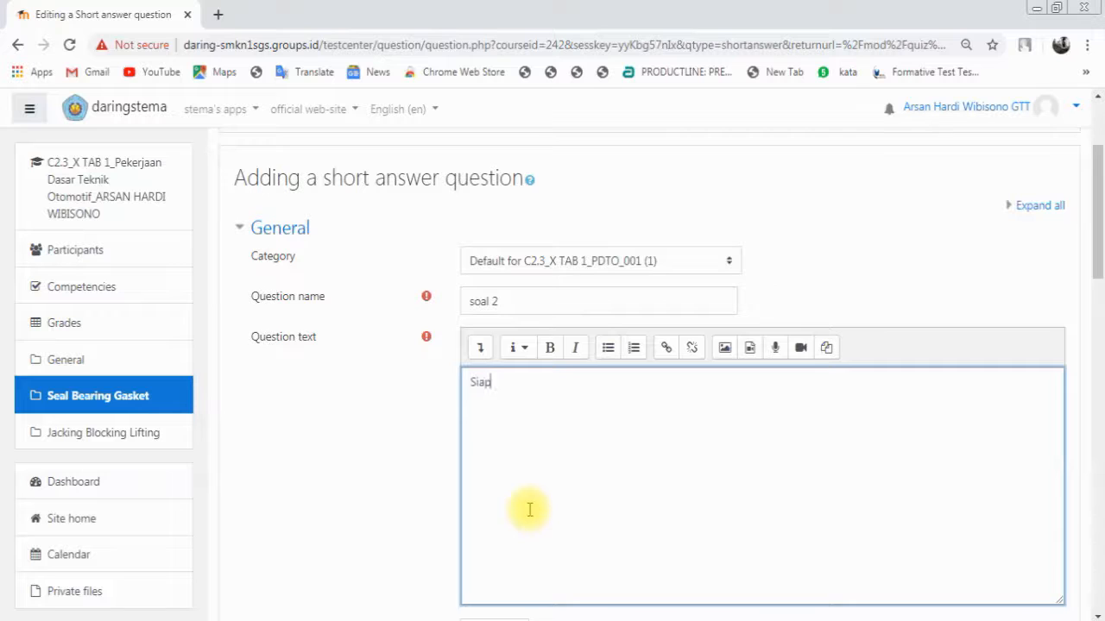
{"action": "type", "text": "Siapakah nama virus yang meraja"}
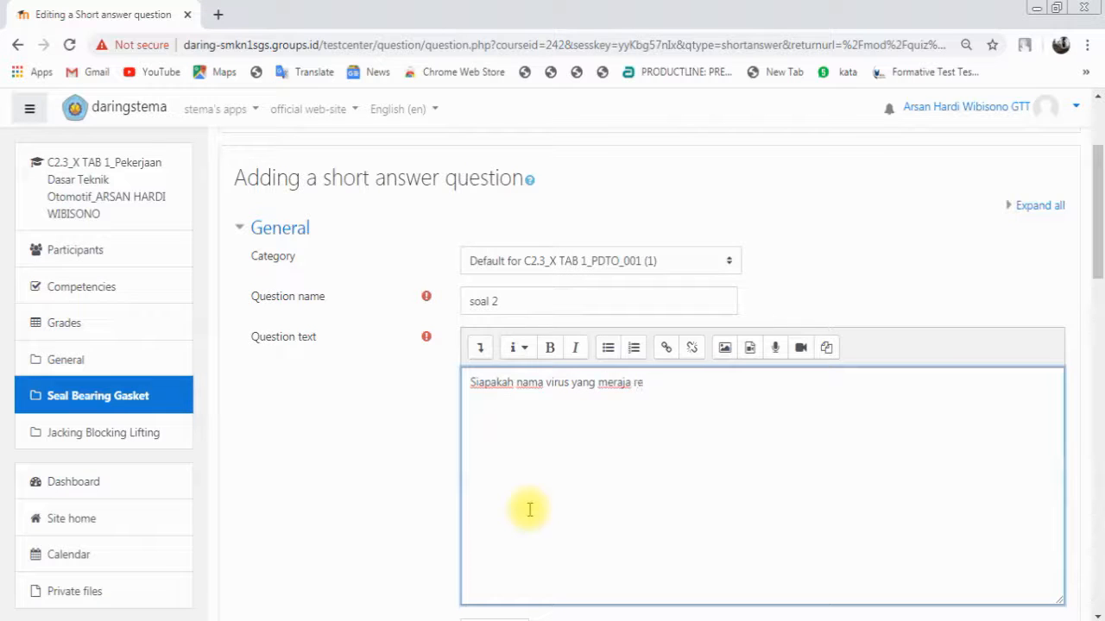
{"action": "key", "text": "BackSpace"}
{"action": "type", "text": "rela pada tahun ini?"}
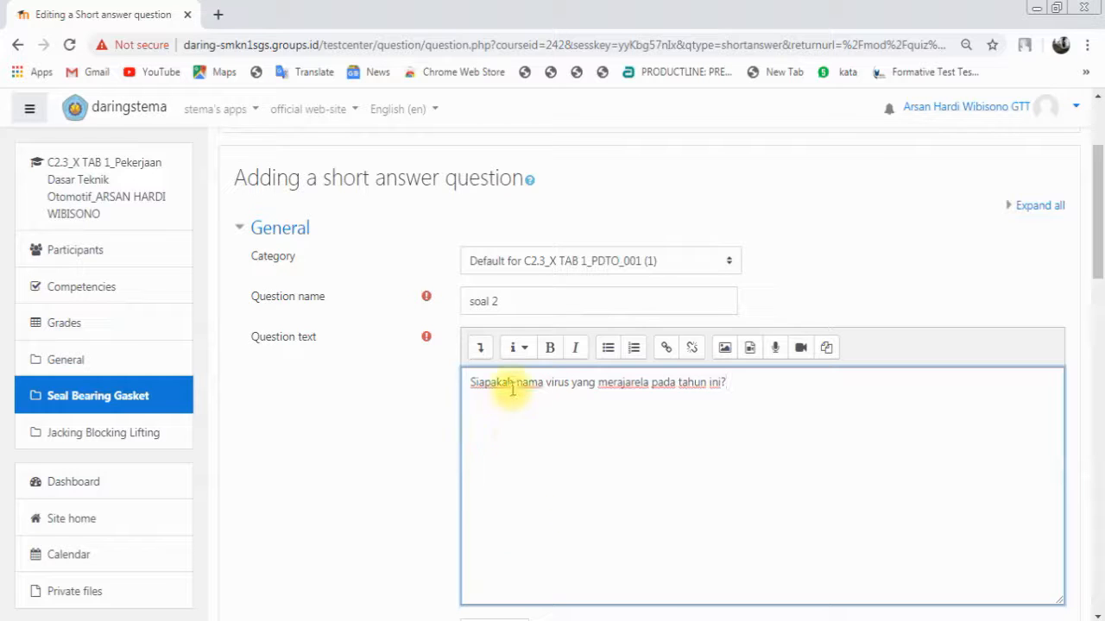
Step: Replace the word "Siapakah" with "Apakah" at the start of the soal 2 question text
{"action": "left_click_drag", "start_coordinate": [511, 388], "coordinate": [459, 398]}
{"action": "type", "text": "A"}
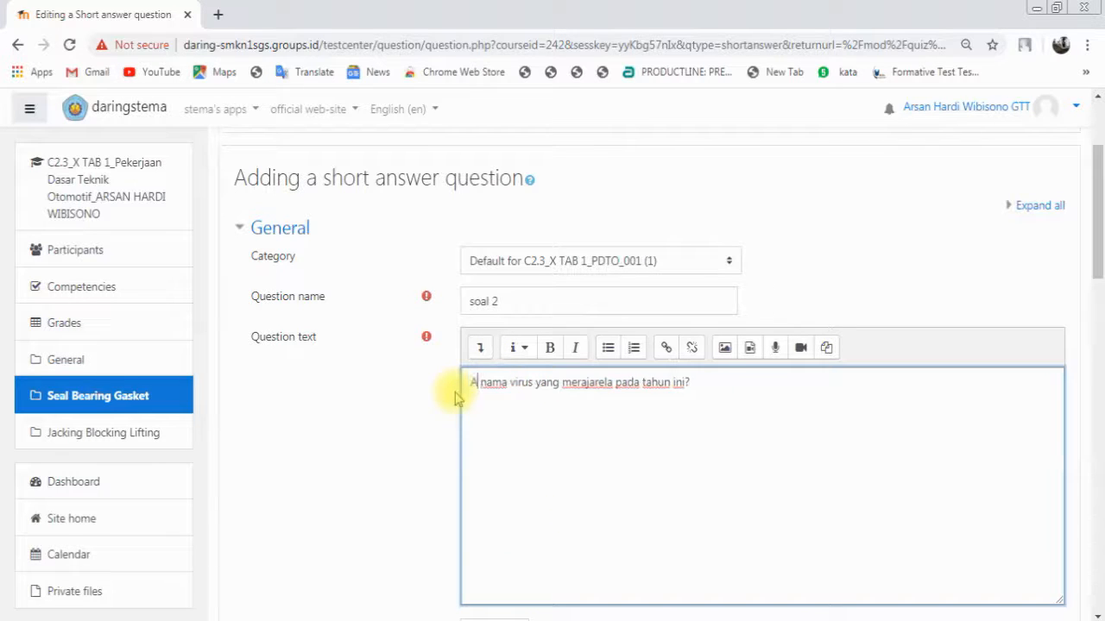
{"action": "type", "text": "pakah"}
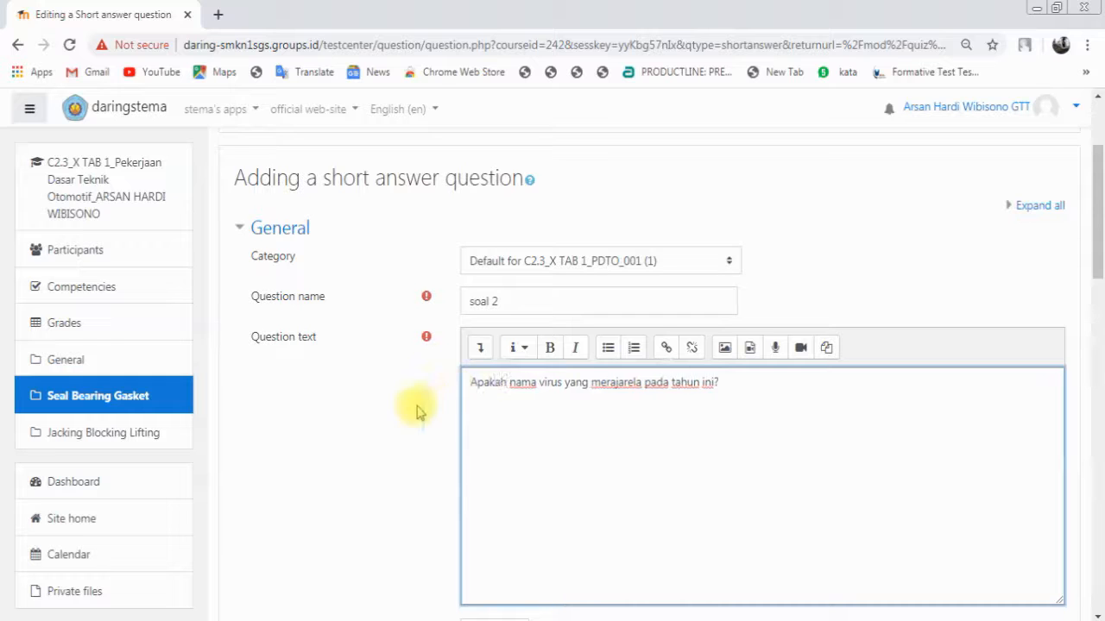
{"action": "left_click_drag", "start_coordinate": [716, 387], "coordinate": [394, 387]}
Step: Enter "Corona" as Answer 1 of the soal 2 question and give it a grade of 100%
{"action": "scroll", "coordinate": [451, 424], "scroll_direction": "down", "scroll_amount": 4}
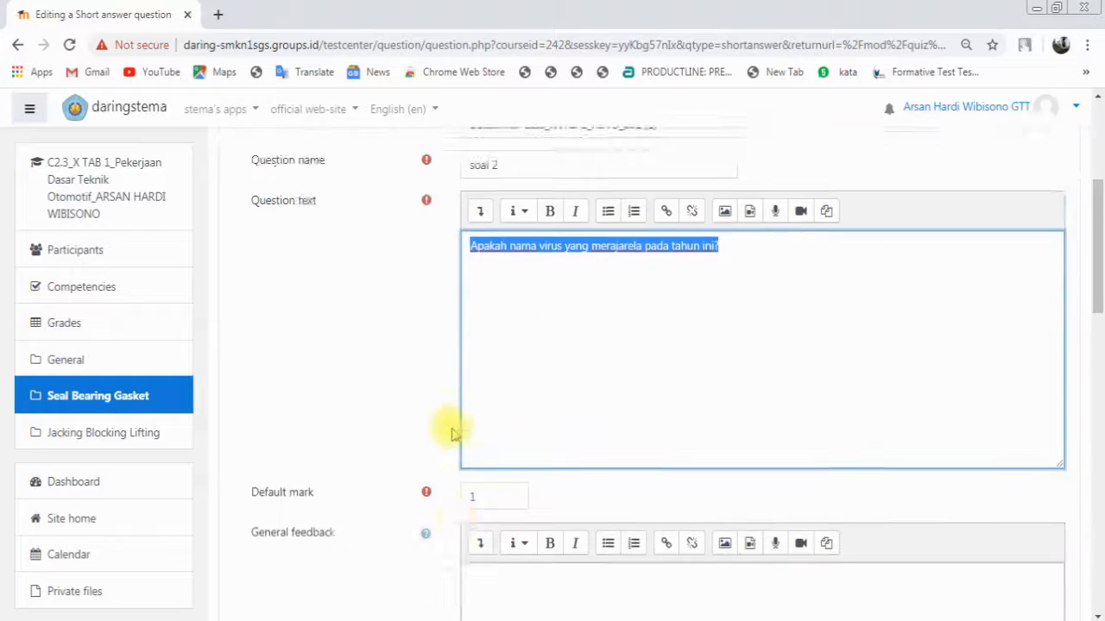
{"action": "scroll", "coordinate": [457, 440], "scroll_direction": "down", "scroll_amount": 4}
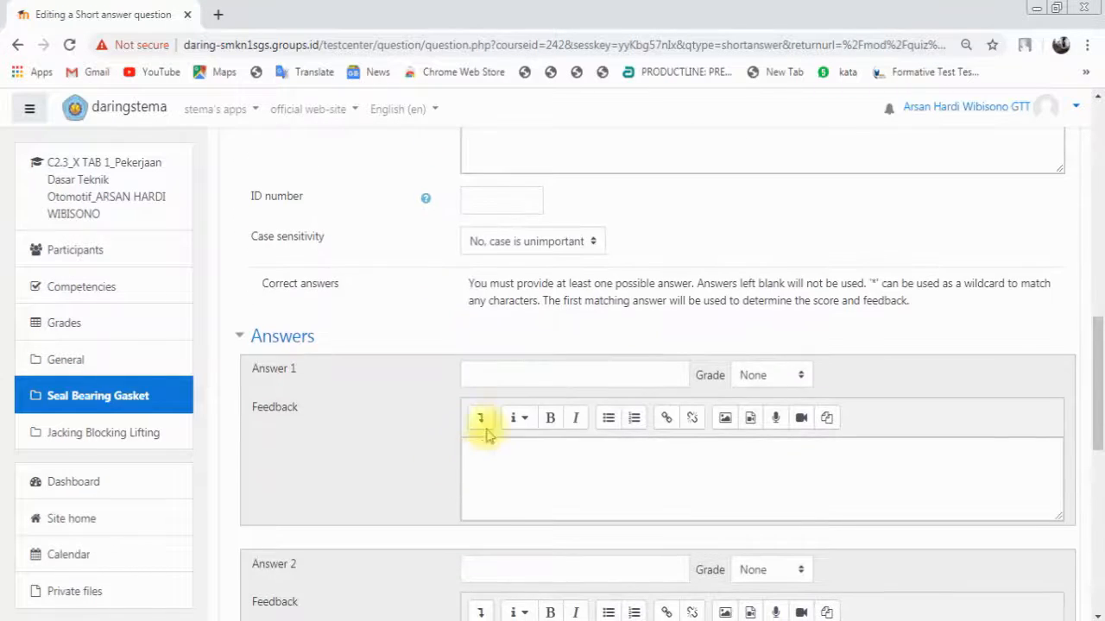
{"action": "left_click", "coordinate": [520, 373]}
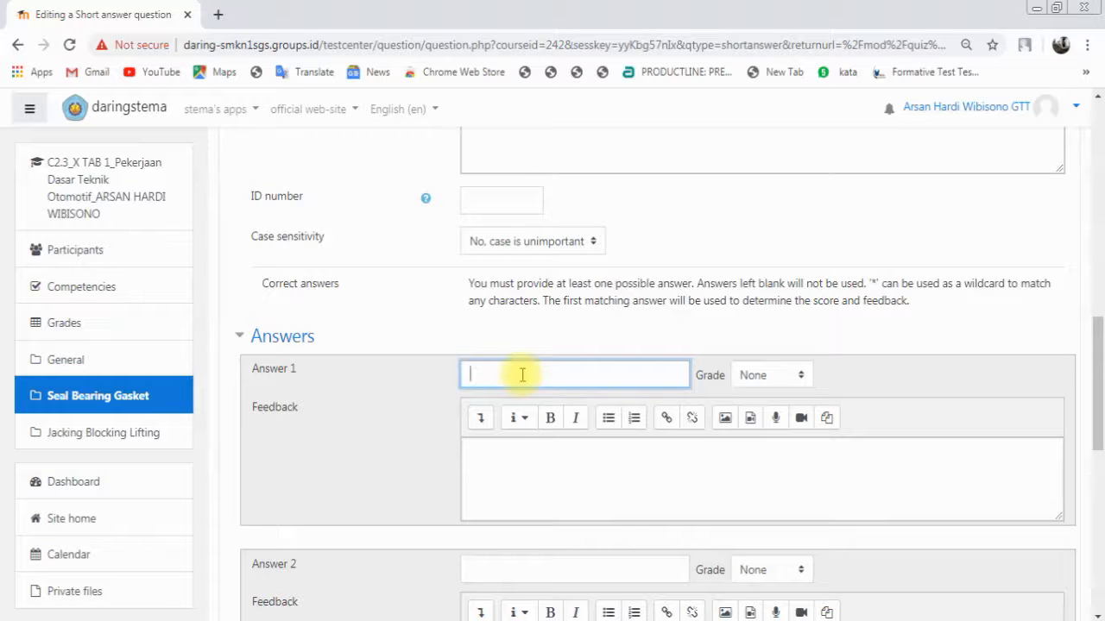
{"action": "type", "text": "c"}
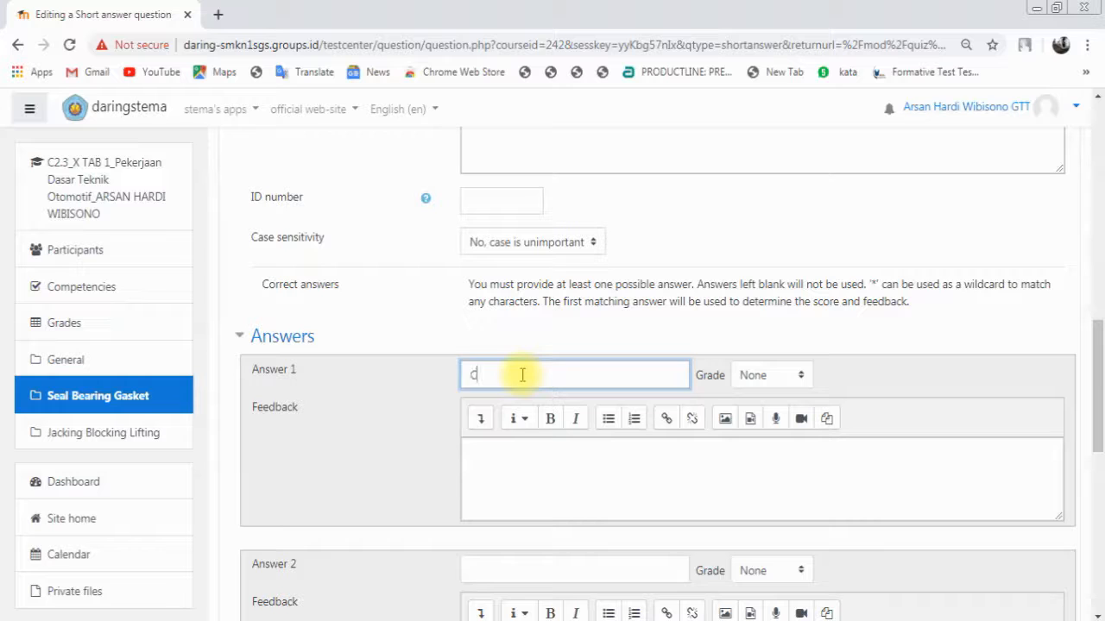
{"action": "type", "text": "orona"}
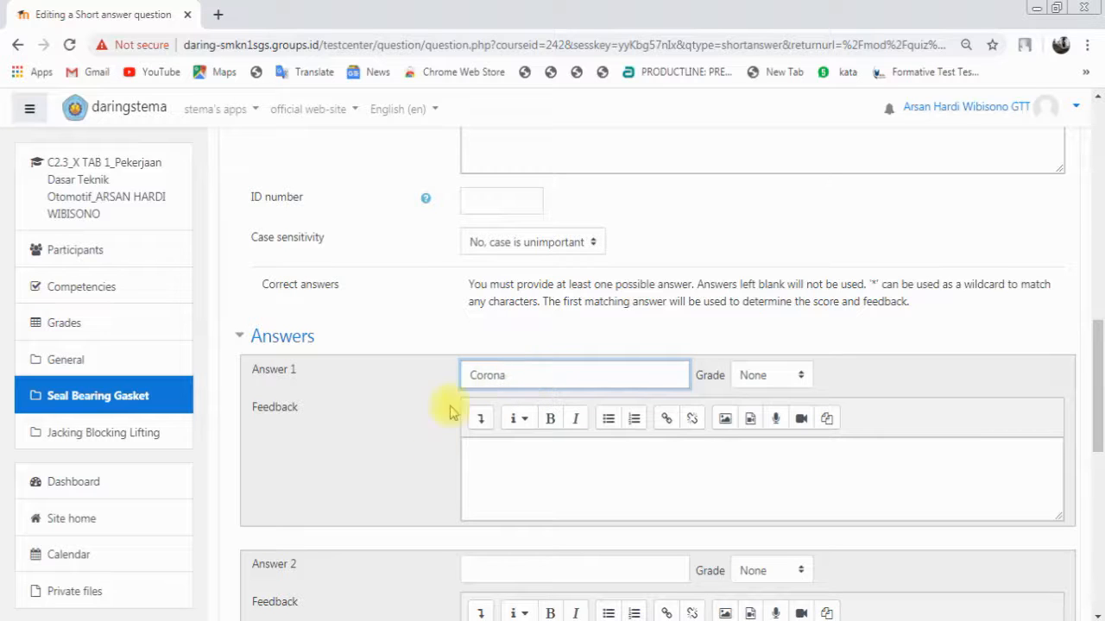
{"action": "left_click", "coordinate": [772, 376]}
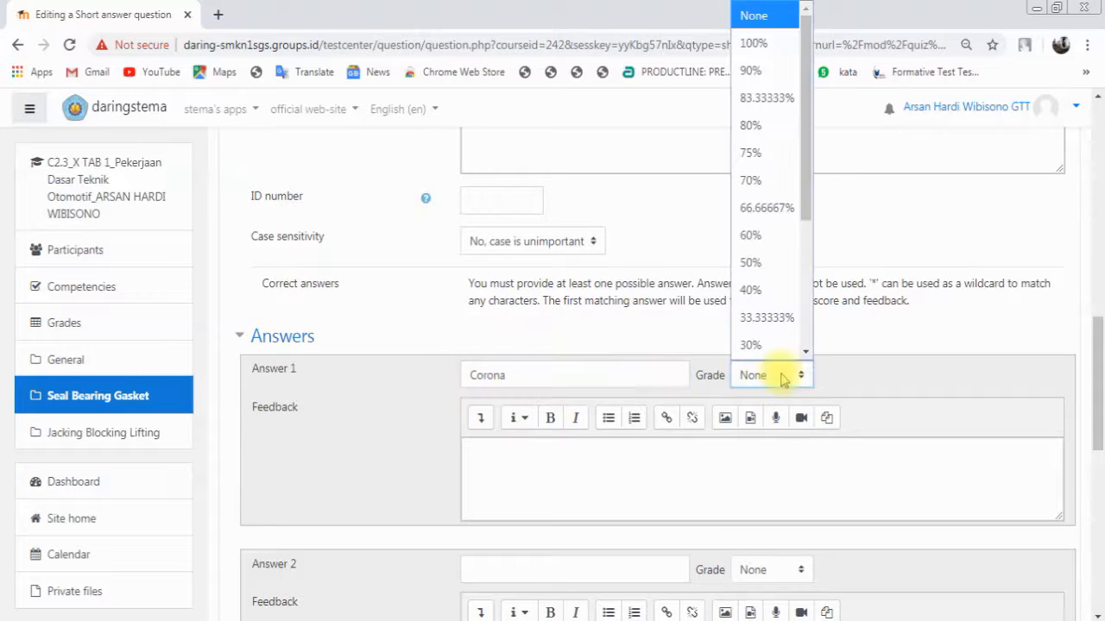
{"action": "left_click", "coordinate": [779, 42]}
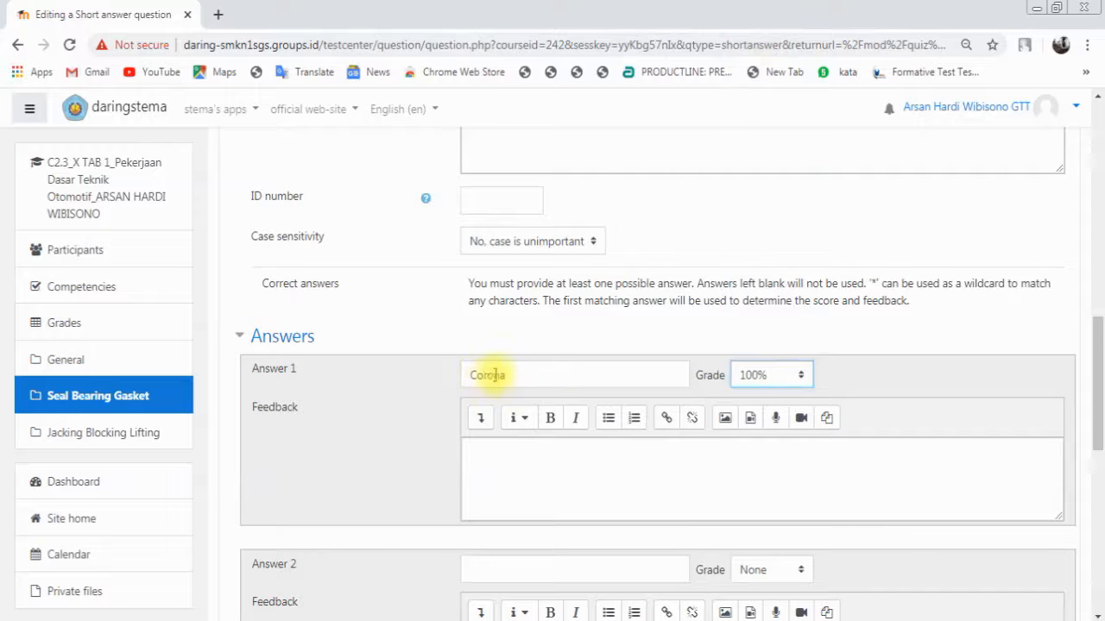
Step: Save the completed short answer question and return to the quiz editing page
{"action": "scroll", "coordinate": [518, 382], "scroll_direction": "down", "scroll_amount": 1}
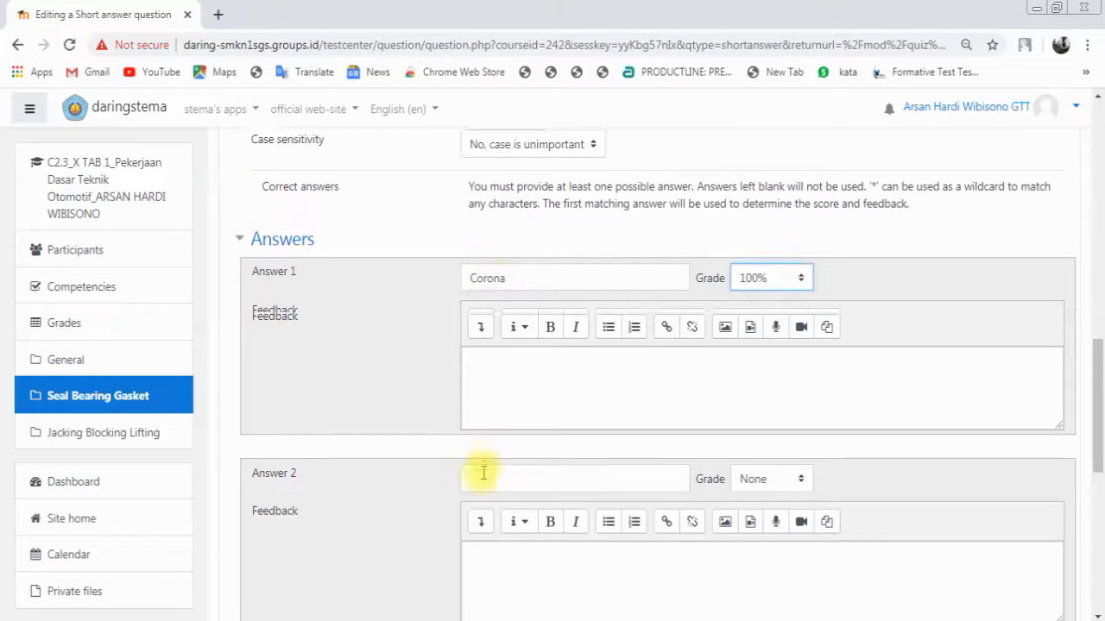
{"action": "scroll", "coordinate": [483, 473], "scroll_direction": "down", "scroll_amount": 6}
{"action": "left_click", "coordinate": [509, 449]}
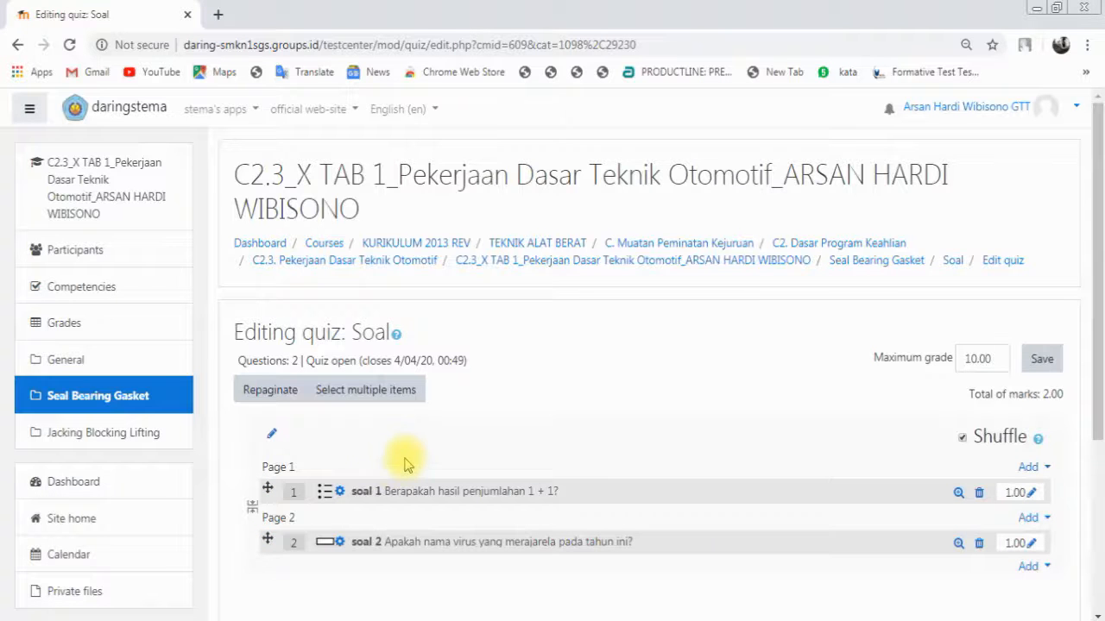
Step: Start adding a new Numerical question after soal 2 in the quiz
{"action": "scroll", "coordinate": [407, 464], "scroll_direction": "down", "scroll_amount": 1}
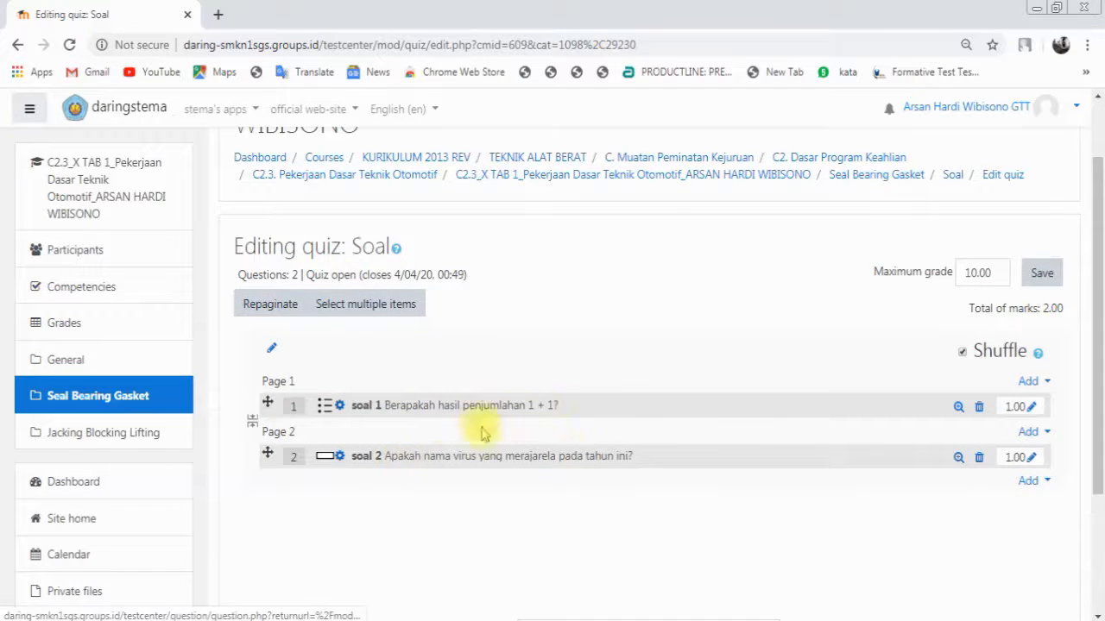
{"action": "left_click", "coordinate": [1027, 483]}
{"action": "left_click", "coordinate": [949, 509]}
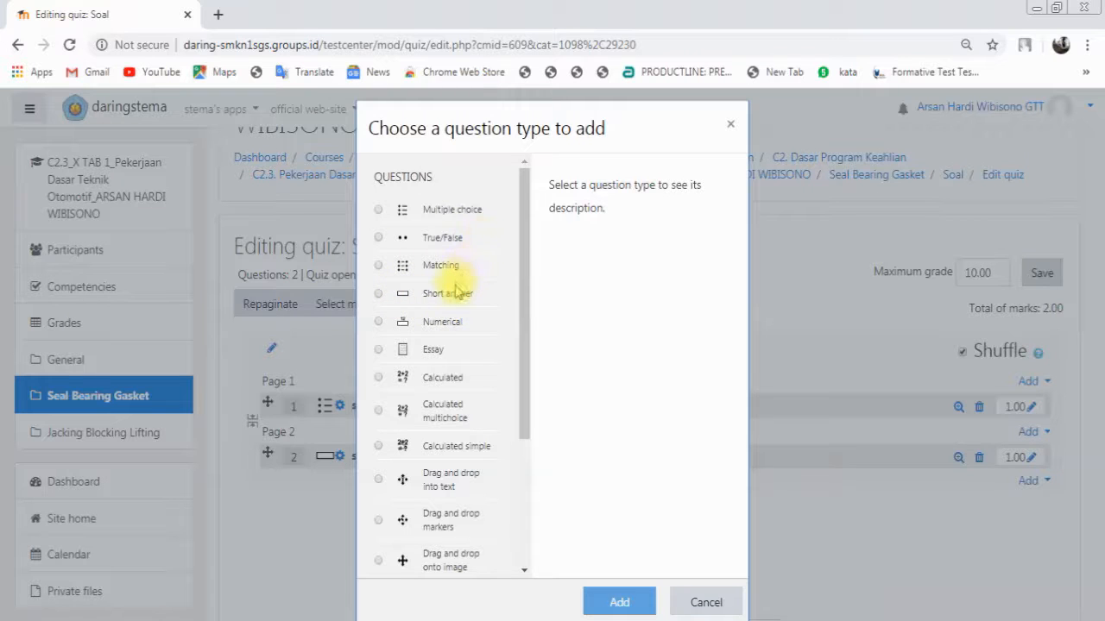
{"action": "left_click", "coordinate": [384, 322]}
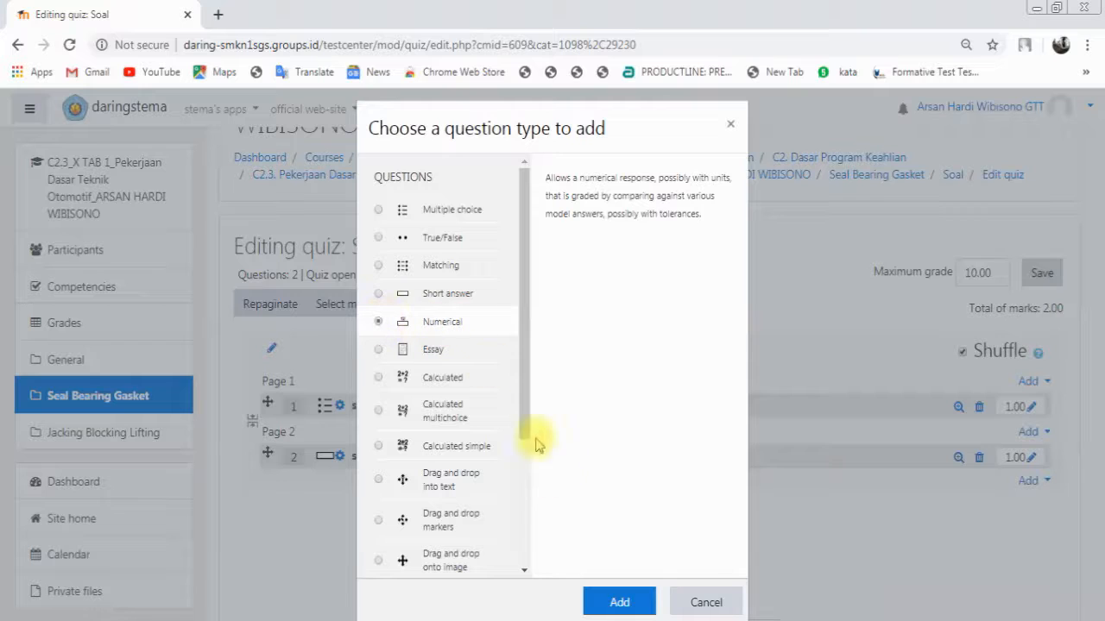
{"action": "left_click", "coordinate": [609, 597]}
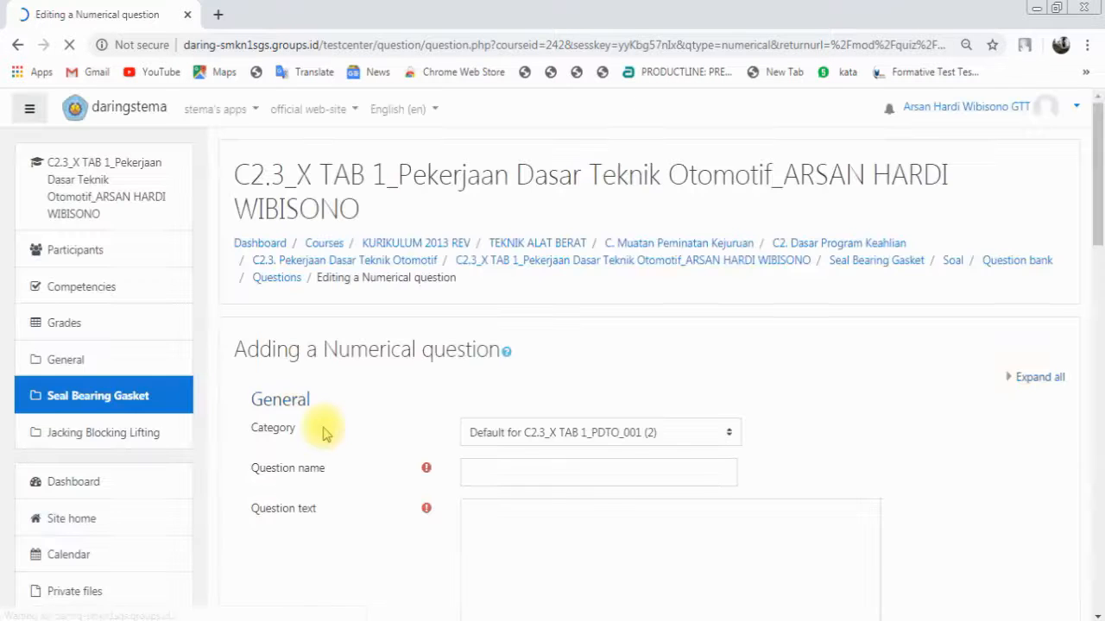
Step: Name the numerical question "soal 3" and enter "1 + 1 =" as its question text
{"action": "scroll", "coordinate": [405, 423], "scroll_direction": "down", "scroll_amount": 2}
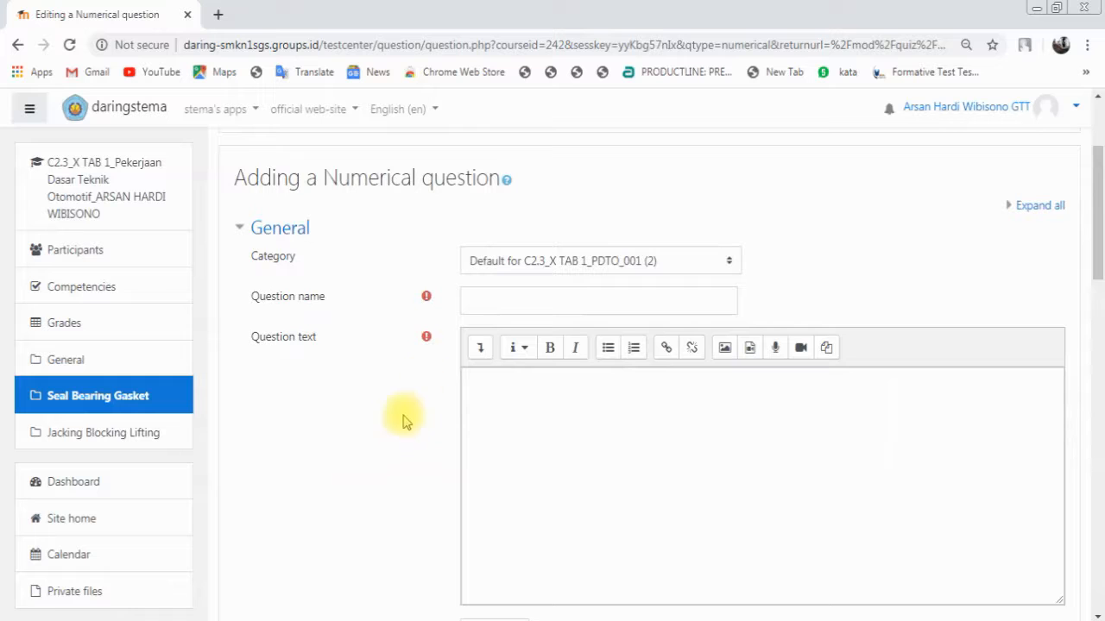
{"action": "left_click", "coordinate": [538, 305]}
{"action": "type", "text": "soal 3"}
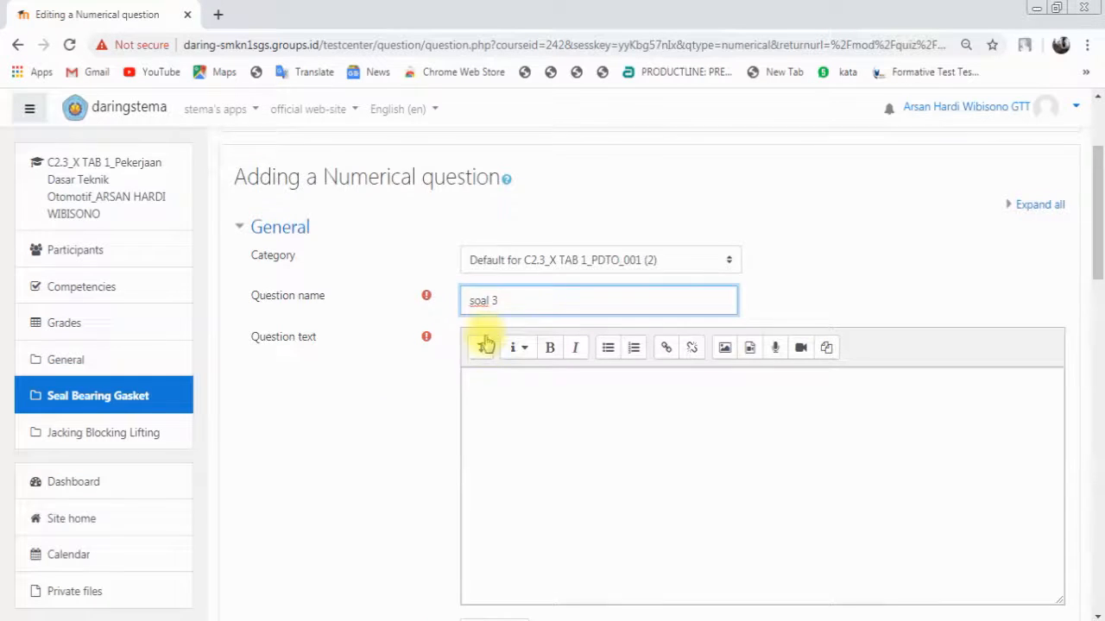
{"action": "scroll", "coordinate": [543, 308], "scroll_direction": "down", "scroll_amount": 1}
{"action": "left_click", "coordinate": [562, 282]}
{"action": "scroll", "coordinate": [569, 304], "scroll_direction": "up", "scroll_amount": 1}
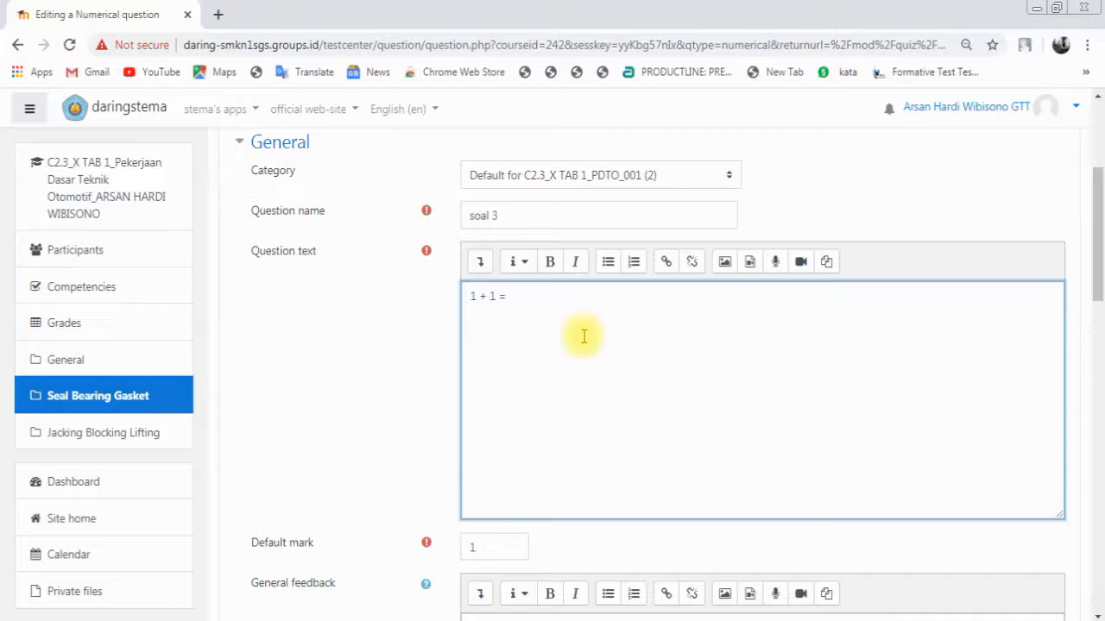
Step: Enter 1 as Answer 1, and enter 2 as Answer 2 with a grade of 100%
{"action": "scroll", "coordinate": [583, 336], "scroll_direction": "down", "scroll_amount": 5}
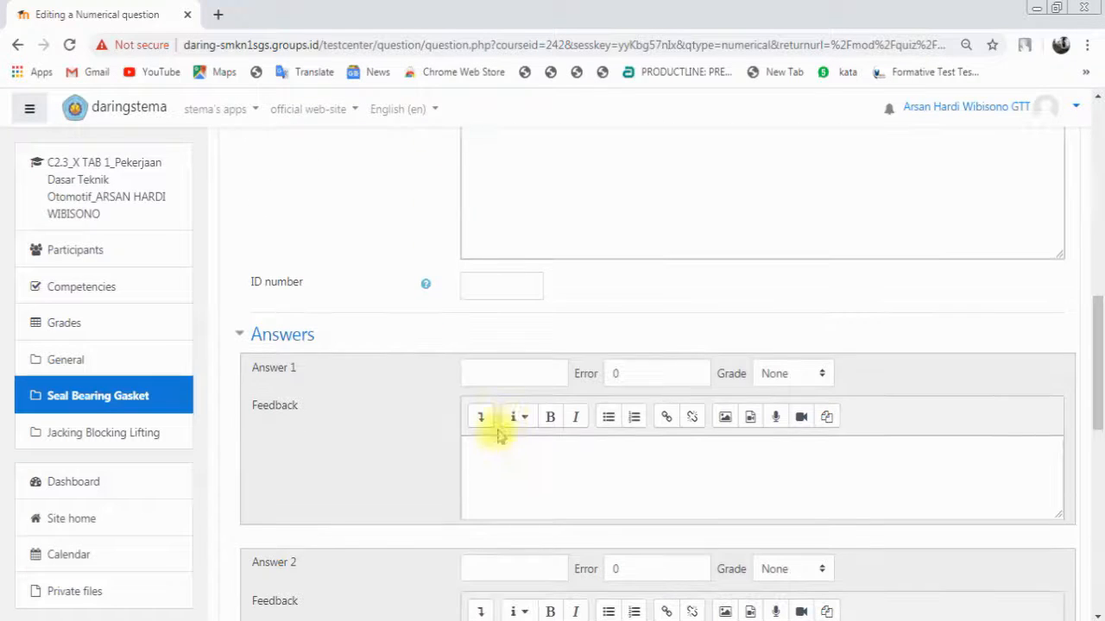
{"action": "left_click", "coordinate": [546, 374]}
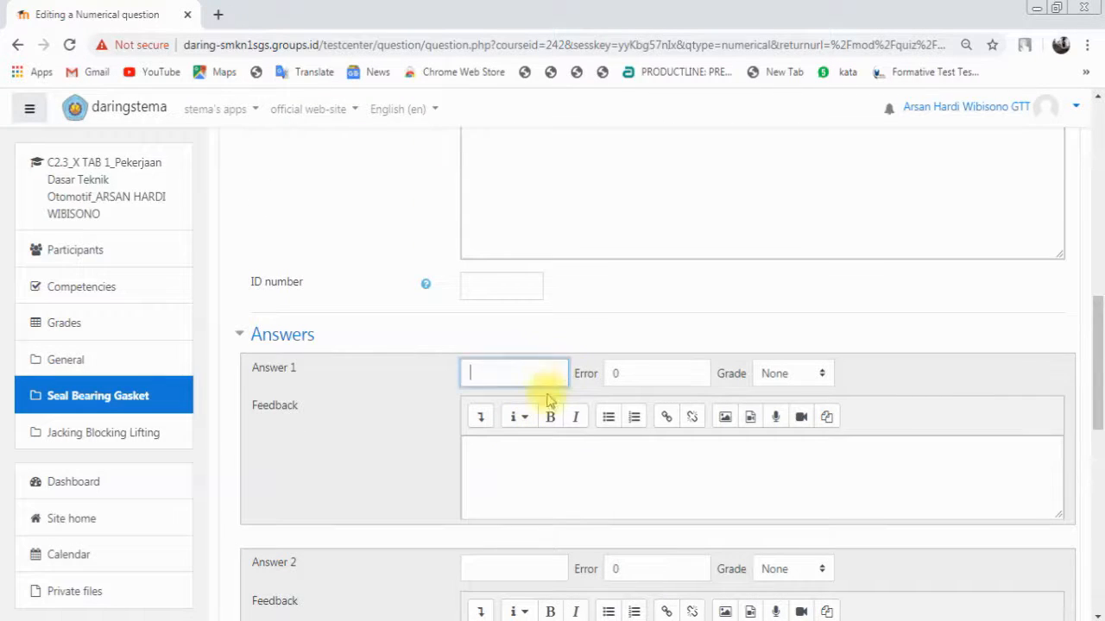
{"action": "type", "text": "1"}
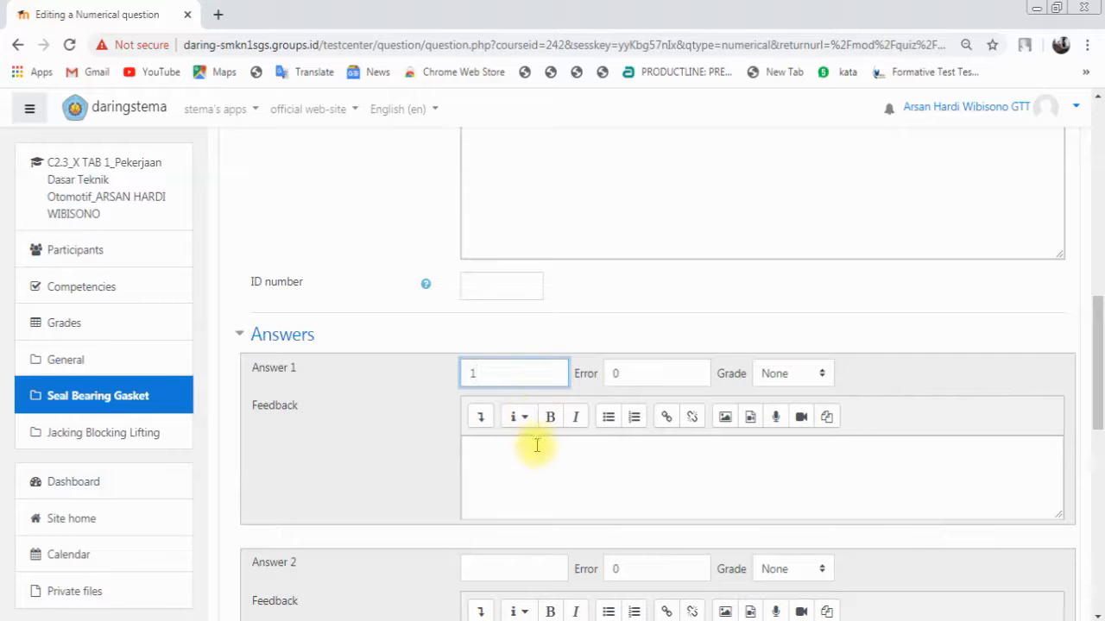
{"action": "scroll", "coordinate": [641, 426], "scroll_direction": "down", "scroll_amount": 1}
{"action": "left_click", "coordinate": [521, 491]}
{"action": "type", "text": "2"}
{"action": "left_click", "coordinate": [793, 485]}
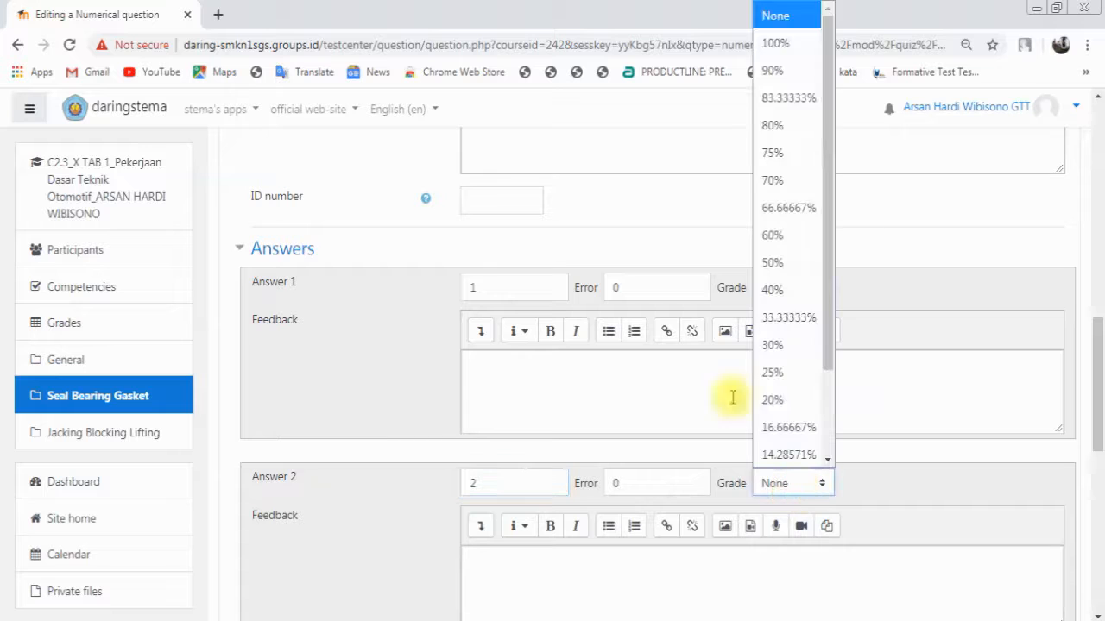
{"action": "left_click", "coordinate": [775, 43]}
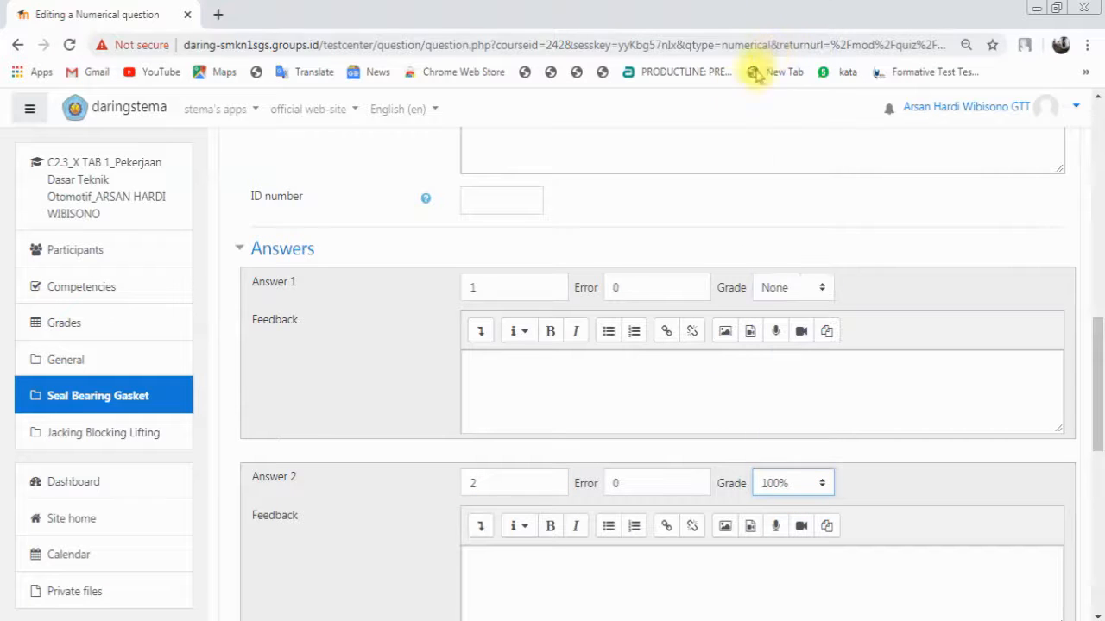
Step: Enter 3 as Answer 3 of the soal 3 numerical question
{"action": "scroll", "coordinate": [555, 352], "scroll_direction": "down", "scroll_amount": 3}
{"action": "left_click", "coordinate": [505, 428]}
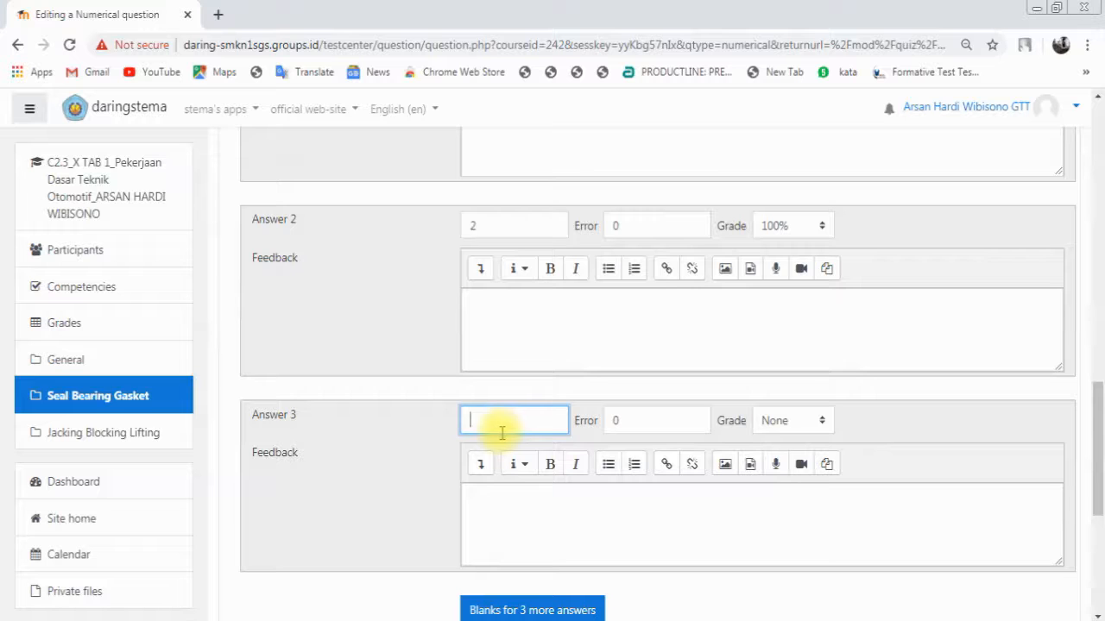
{"action": "type", "text": "3"}
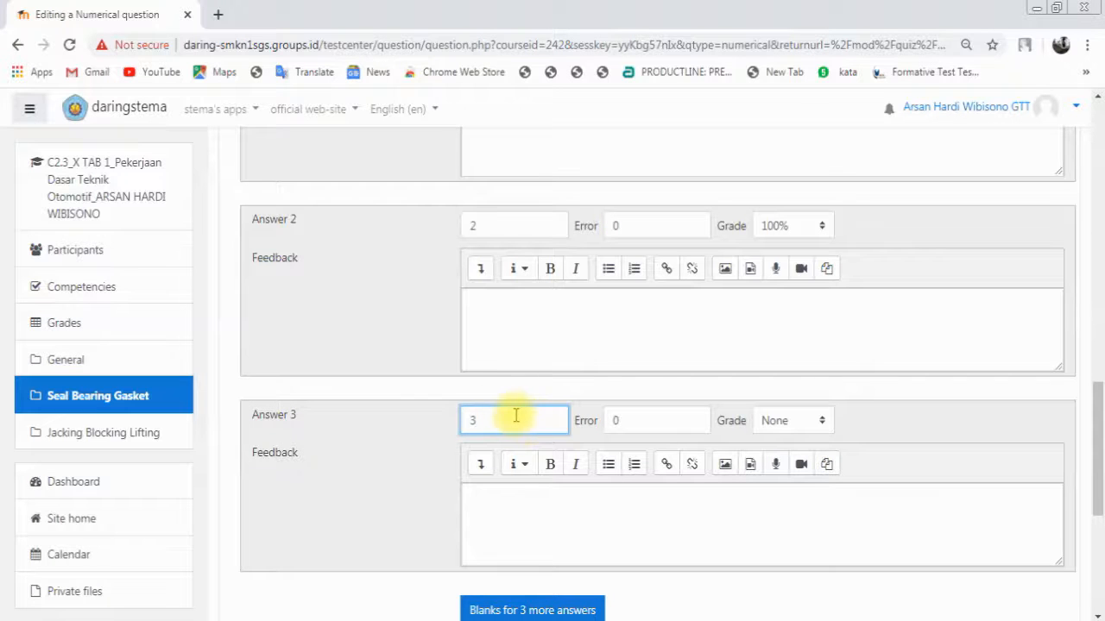
{"action": "scroll", "coordinate": [514, 419], "scroll_direction": "up", "scroll_amount": 1}
{"action": "scroll", "coordinate": [513, 416], "scroll_direction": "up", "scroll_amount": 2}
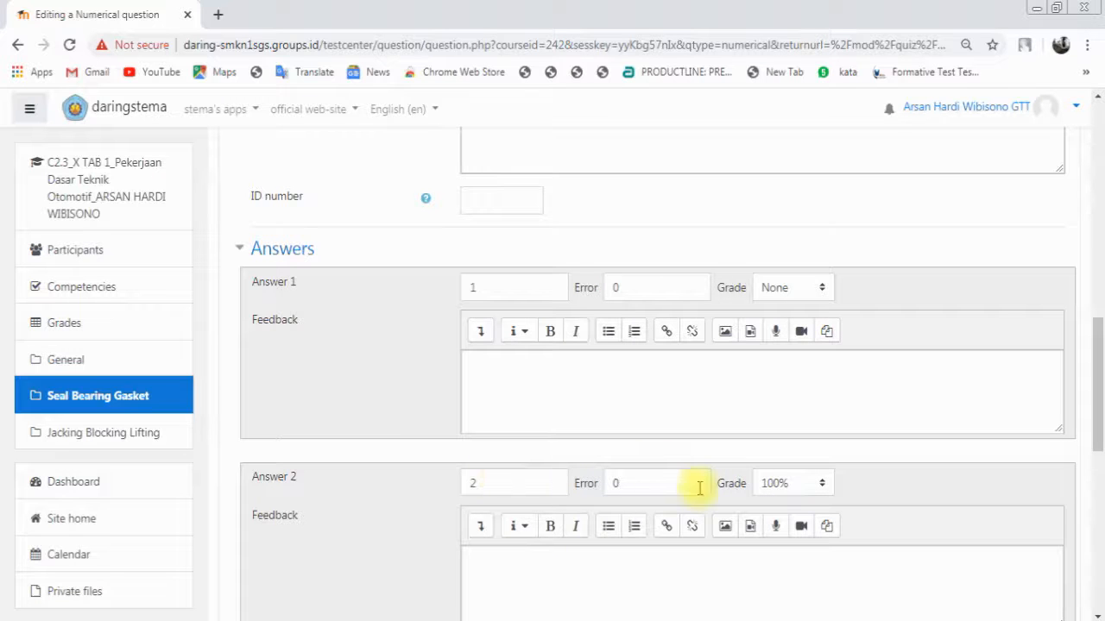
{"action": "scroll", "coordinate": [779, 481], "scroll_direction": "up", "scroll_amount": 3}
{"action": "scroll", "coordinate": [773, 473], "scroll_direction": "up", "scroll_amount": 5}
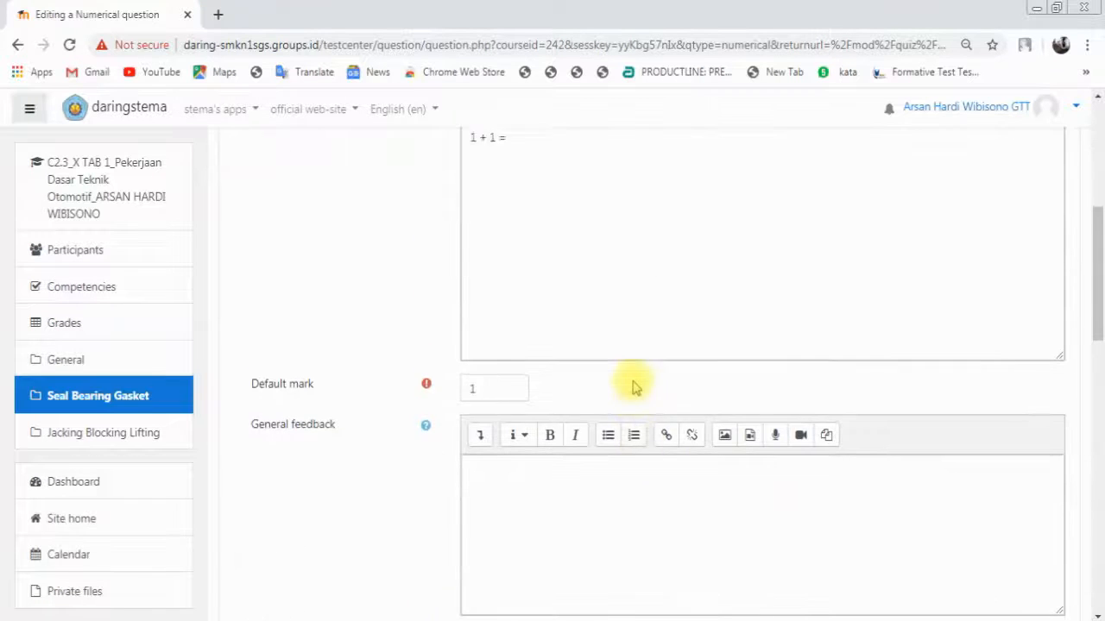
{"action": "scroll", "coordinate": [546, 409], "scroll_direction": "down", "scroll_amount": 10}
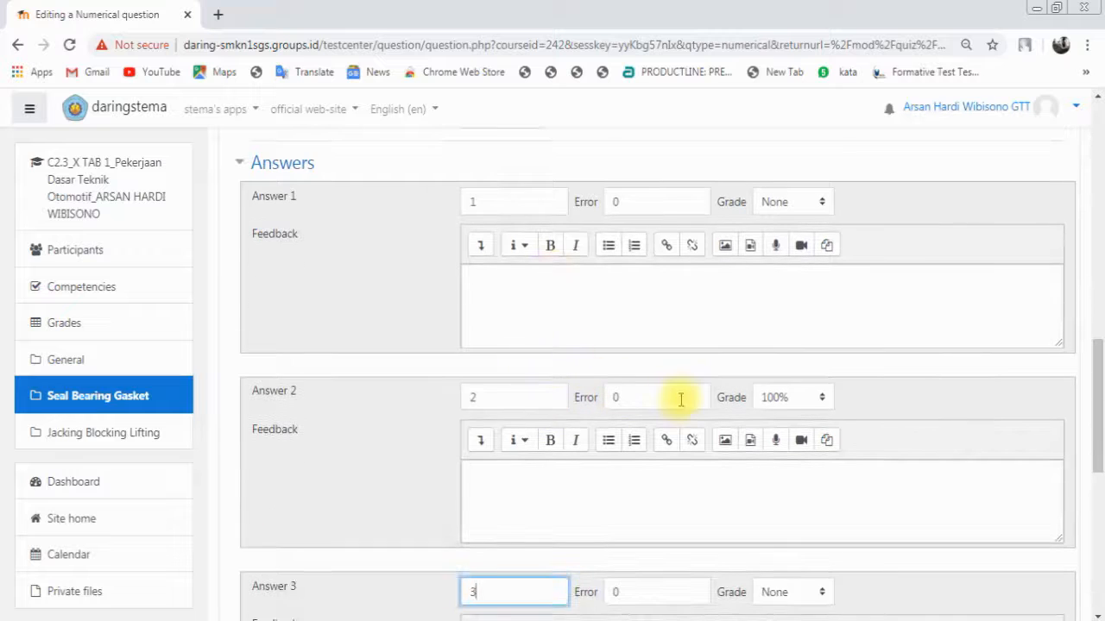
{"action": "double_click", "coordinate": [510, 202]}
{"action": "type", "text": "2"}
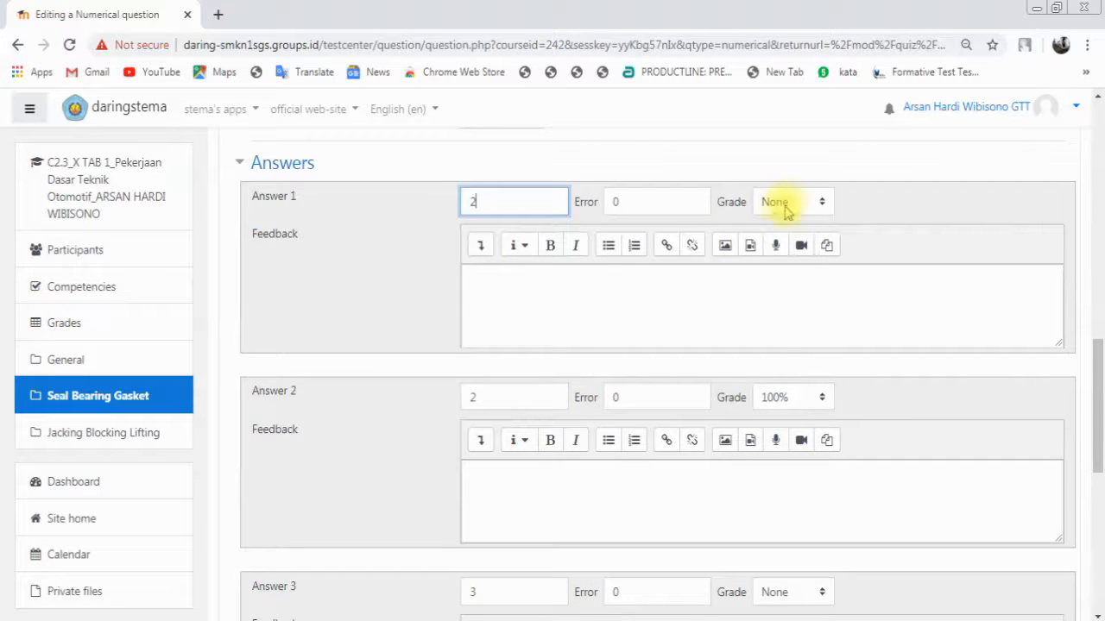
{"action": "left_click", "coordinate": [794, 205]}
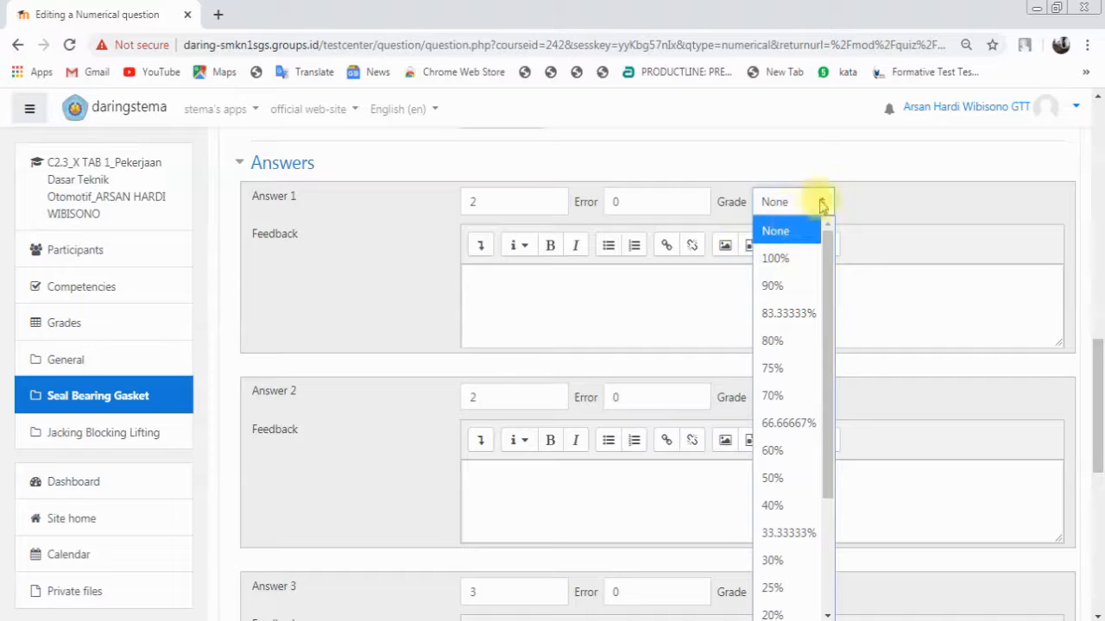
{"action": "left_click", "coordinate": [878, 199]}
{"action": "double_click", "coordinate": [564, 200]}
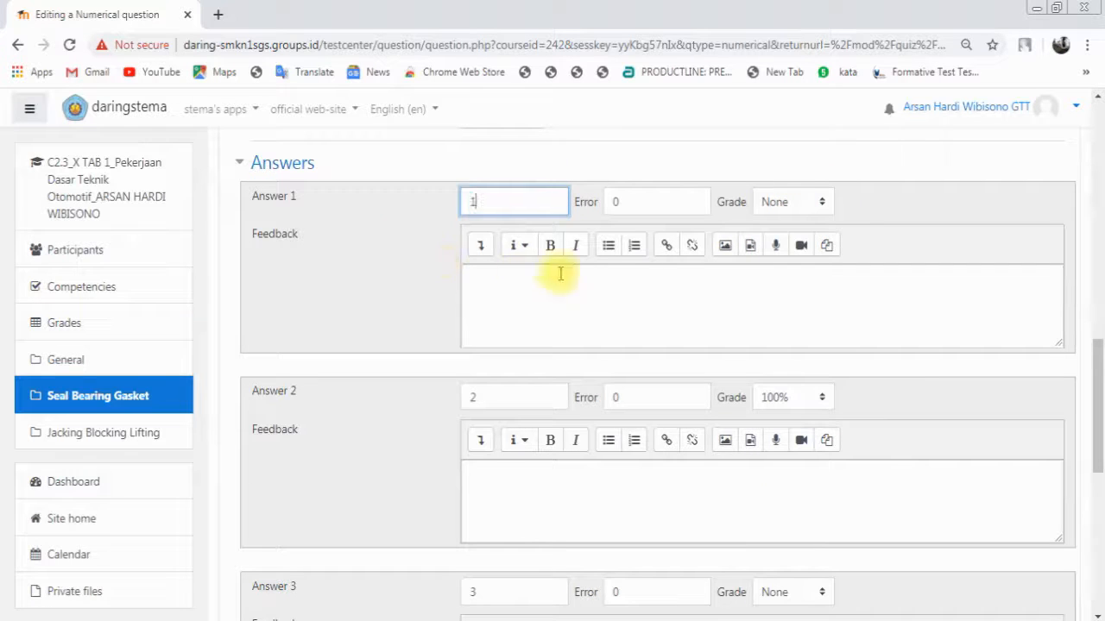
{"action": "type", "text": "1"}
Step: Save the completed numerical question and return to the quiz editing page
{"action": "scroll", "coordinate": [536, 388], "scroll_direction": "down", "scroll_amount": 1}
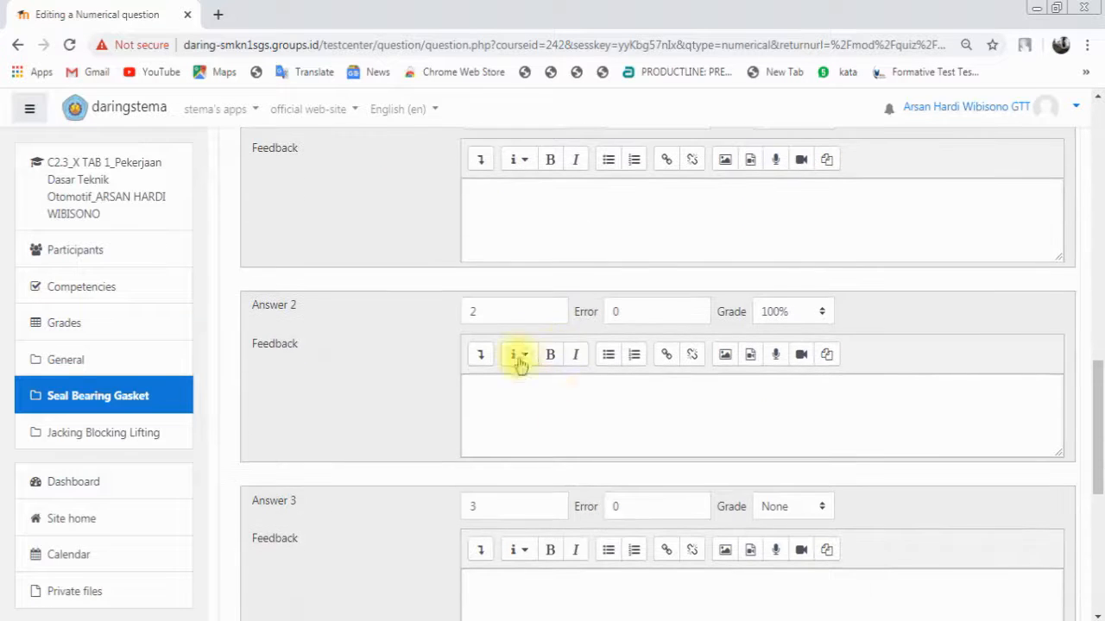
{"action": "scroll", "coordinate": [733, 323], "scroll_direction": "down", "scroll_amount": 5}
{"action": "left_click", "coordinate": [496, 481]}
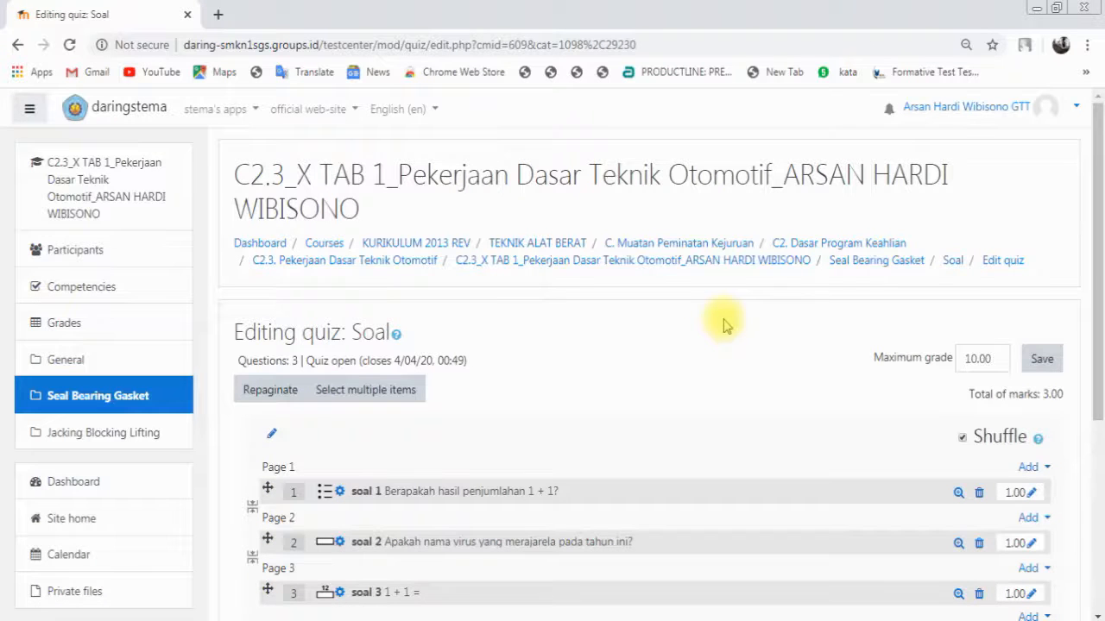
Step: Add a new True/False question after soal 3 at the end of the Soal quiz
{"action": "scroll", "coordinate": [730, 382], "scroll_direction": "down", "scroll_amount": 3}
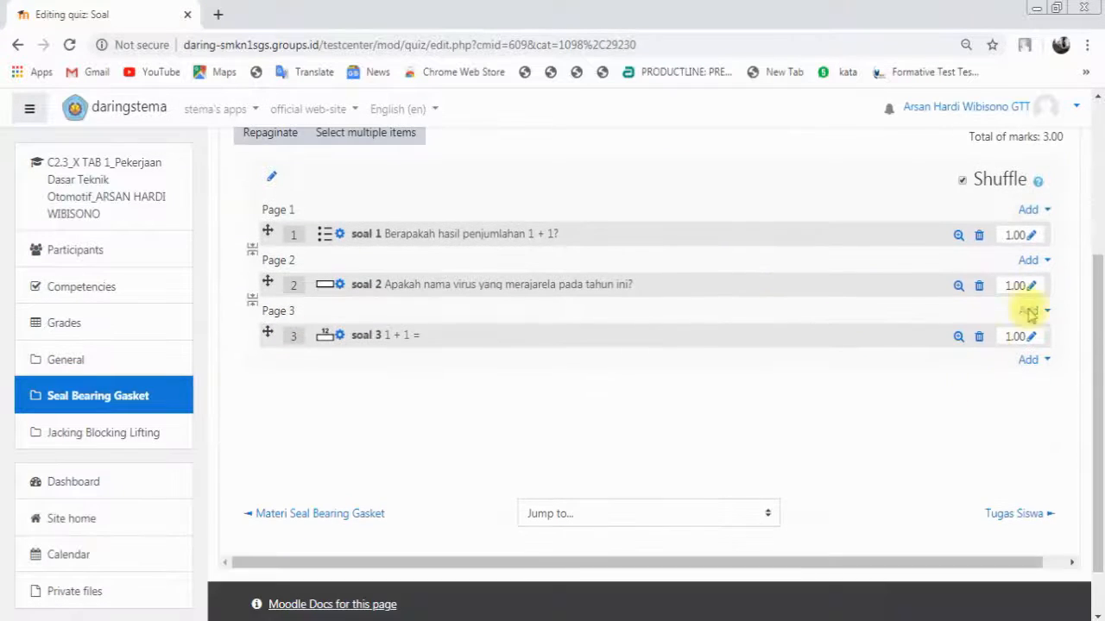
{"action": "scroll", "coordinate": [1018, 259], "scroll_direction": "up", "scroll_amount": 1}
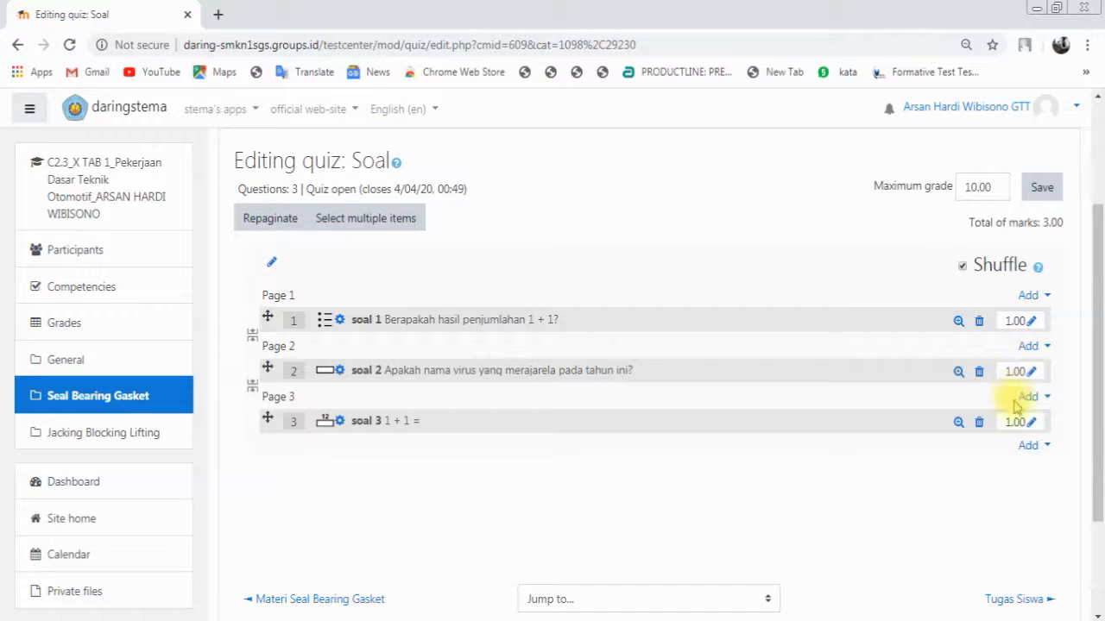
{"action": "left_click", "coordinate": [1032, 445]}
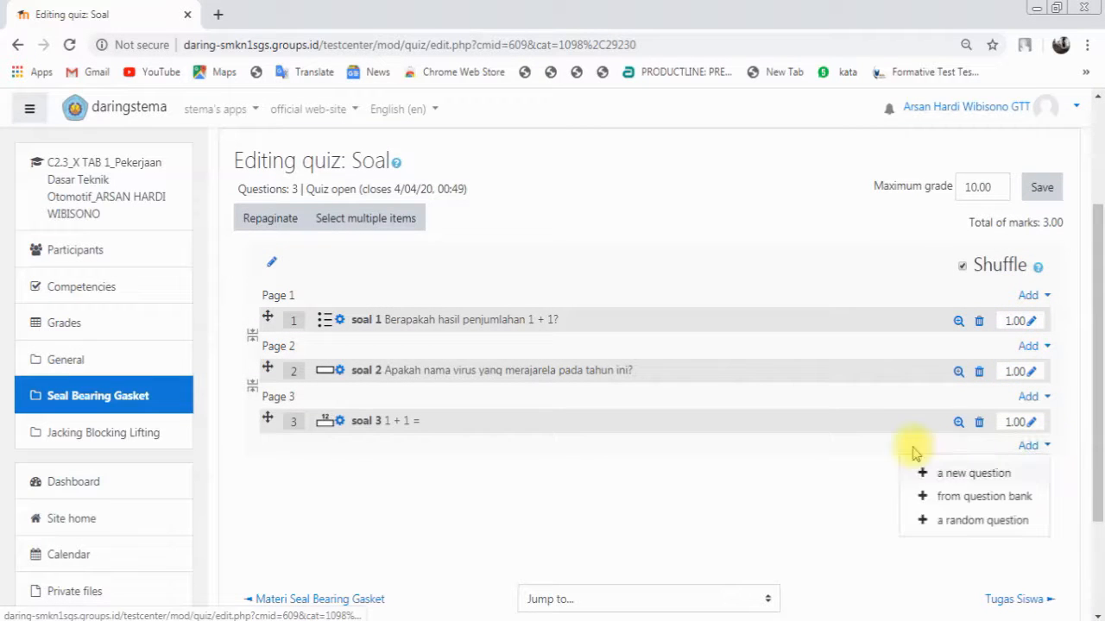
{"action": "left_click", "coordinate": [949, 475]}
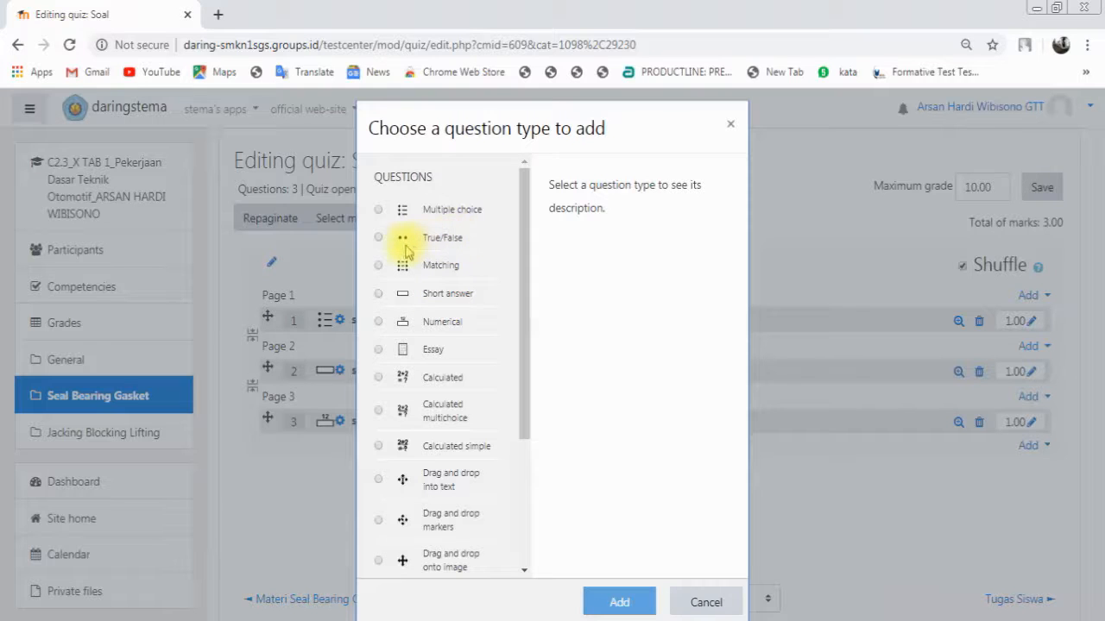
{"action": "left_click", "coordinate": [380, 238]}
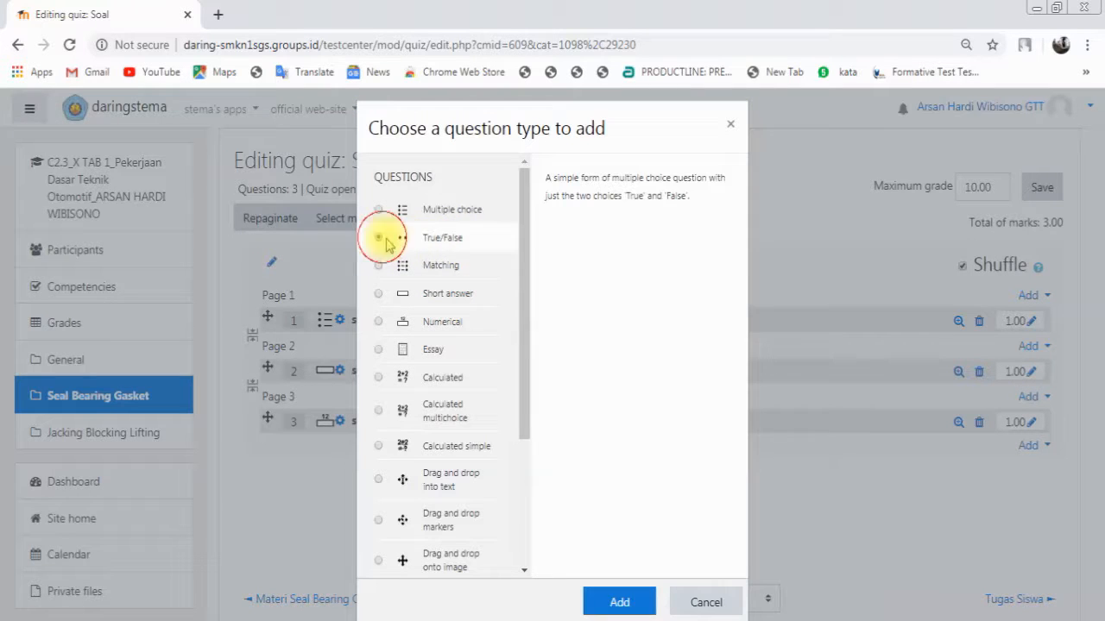
{"action": "left_click", "coordinate": [622, 604]}
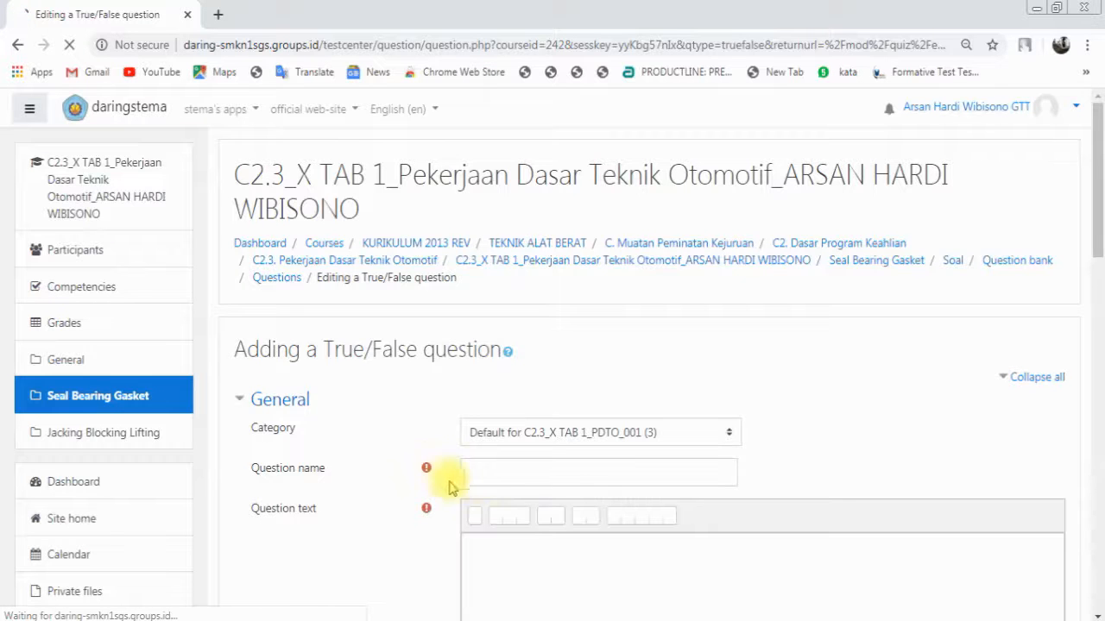
Step: Name the True/False question "soal 4" and enter "Apakah virus corona sangat berbahaya?" as its question text
{"action": "left_click", "coordinate": [514, 481]}
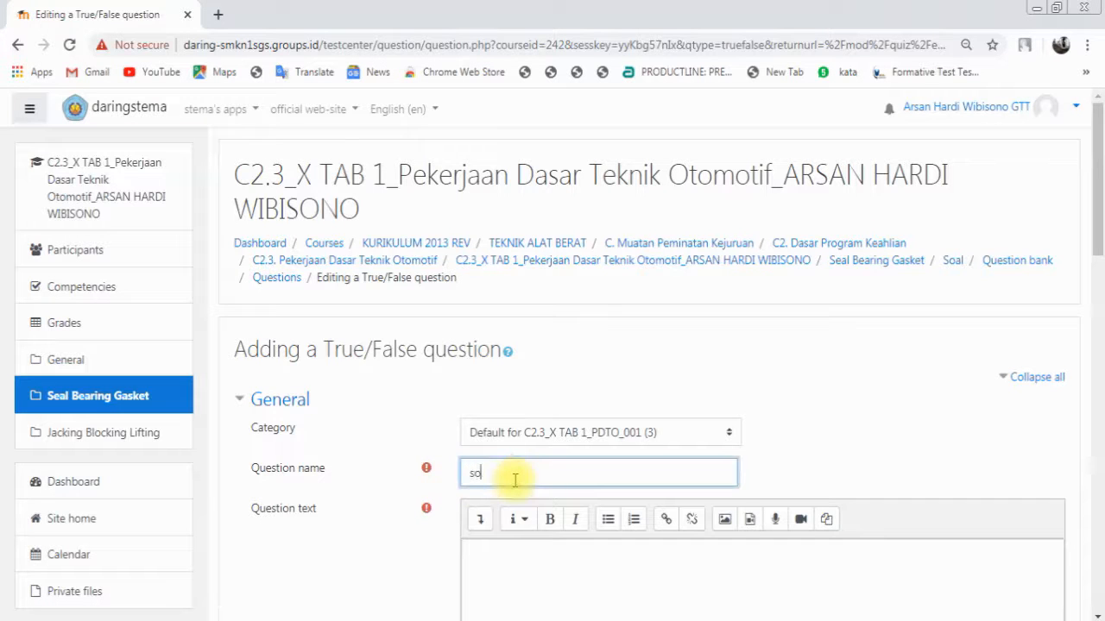
{"action": "type", "text": "soal 4"}
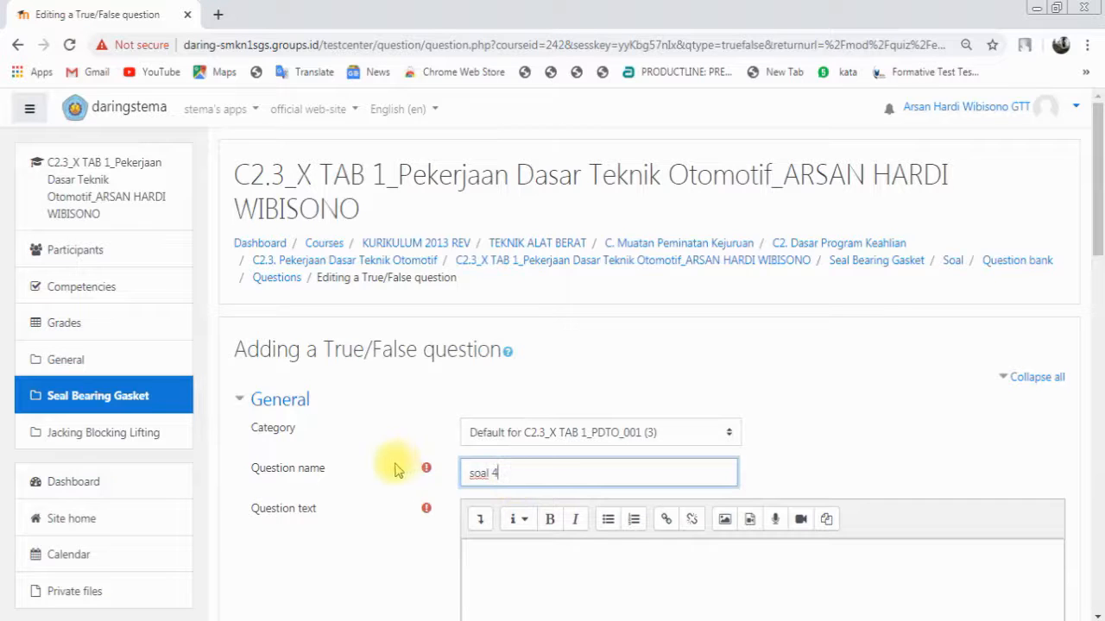
{"action": "scroll", "coordinate": [523, 466], "scroll_direction": "down", "scroll_amount": 2}
{"action": "left_click", "coordinate": [550, 420]}
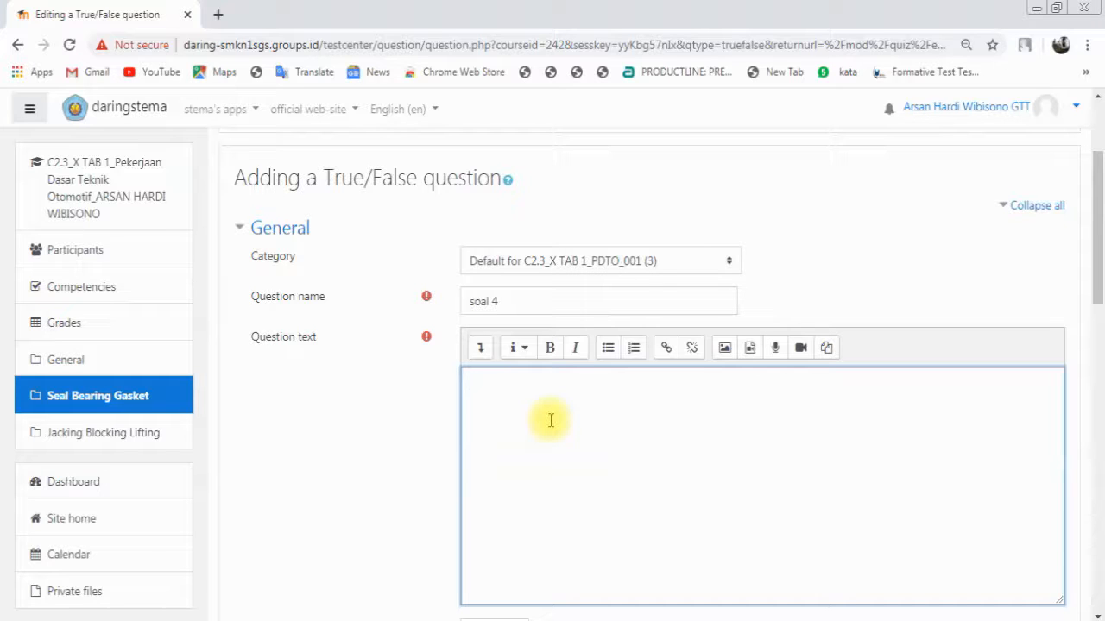
{"action": "key", "text": "Tab"}
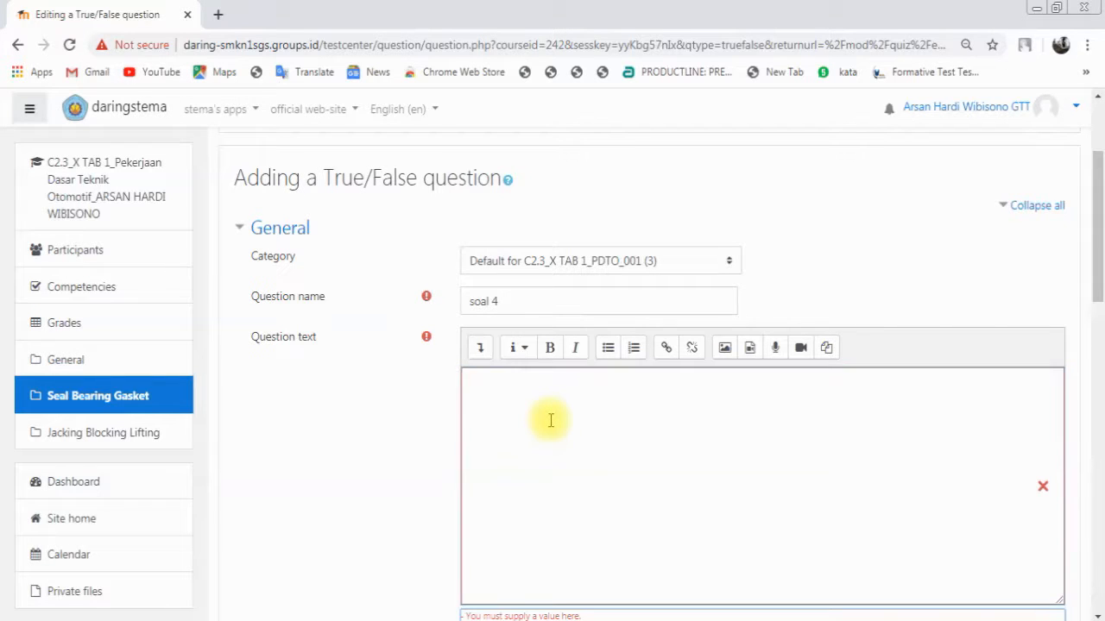
{"action": "left_click", "coordinate": [551, 420]}
{"action": "type", "text": "Apakah virus corona sangat berbahaya?"}
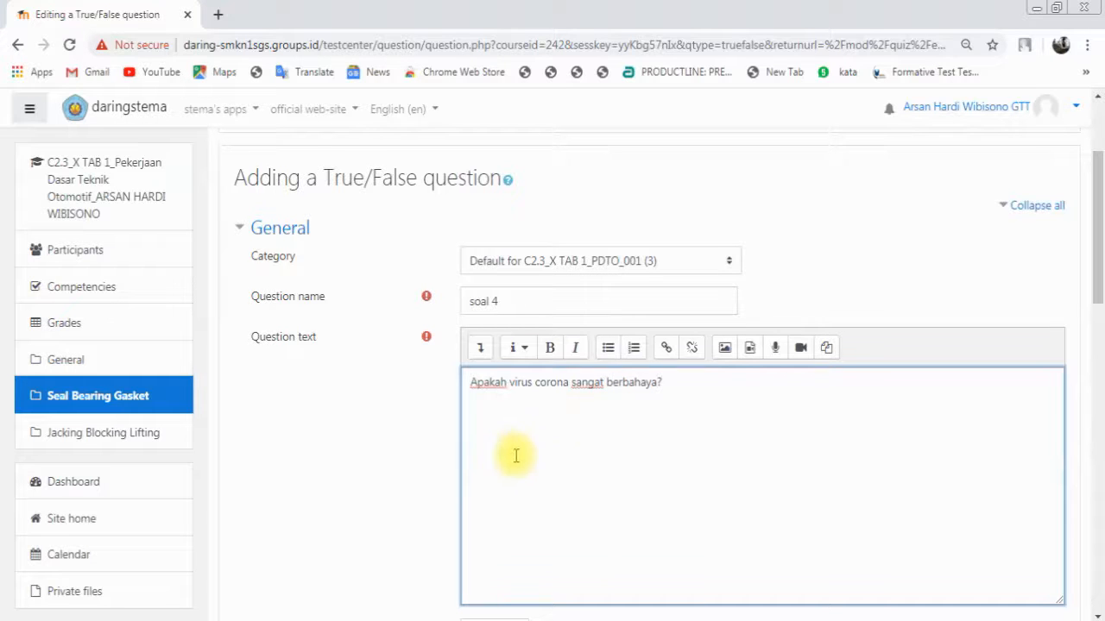
Step: Review the default mark, general feedback, correct answer, response feedback and multiple tries settings of the soal 4 question
{"action": "scroll", "coordinate": [513, 454], "scroll_direction": "down", "scroll_amount": 7}
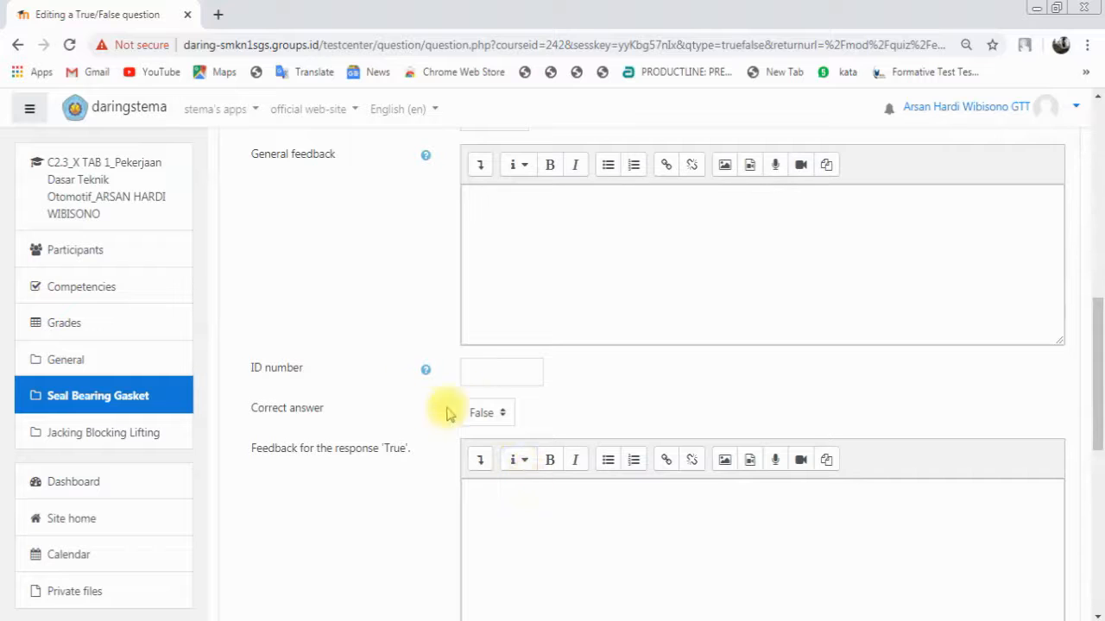
{"action": "scroll", "coordinate": [509, 419], "scroll_direction": "down", "scroll_amount": 1}
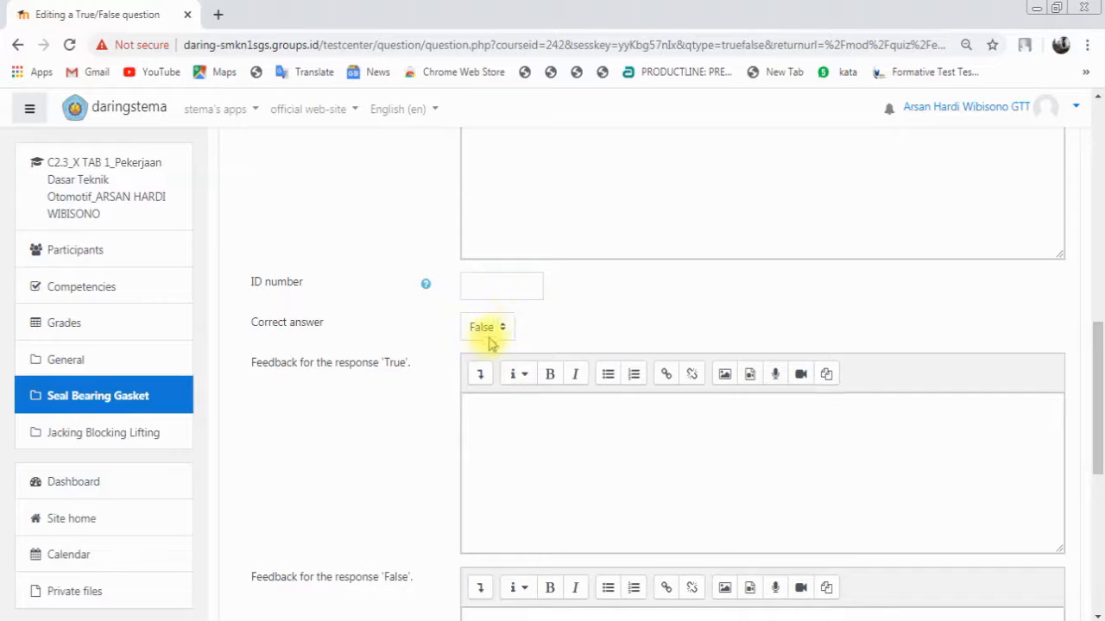
{"action": "scroll", "coordinate": [493, 345], "scroll_direction": "up", "scroll_amount": 2}
{"action": "scroll", "coordinate": [483, 375], "scroll_direction": "down", "scroll_amount": 2}
{"action": "scroll", "coordinate": [483, 321], "scroll_direction": "down", "scroll_amount": 1}
{"action": "scroll", "coordinate": [492, 343], "scroll_direction": "down", "scroll_amount": 1}
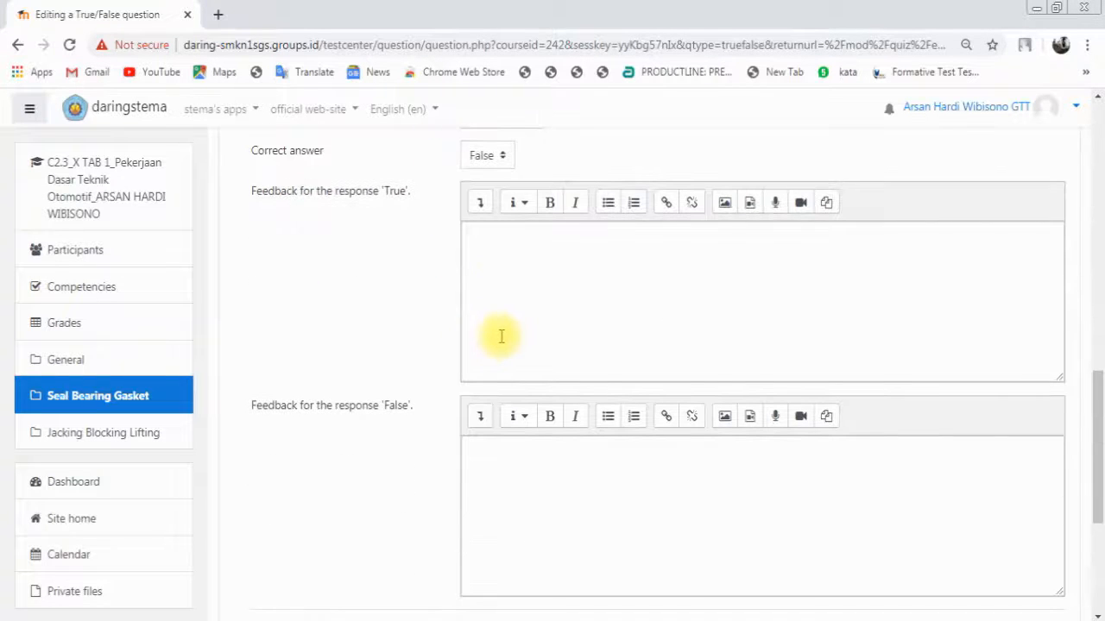
{"action": "scroll", "coordinate": [500, 336], "scroll_direction": "down", "scroll_amount": 2}
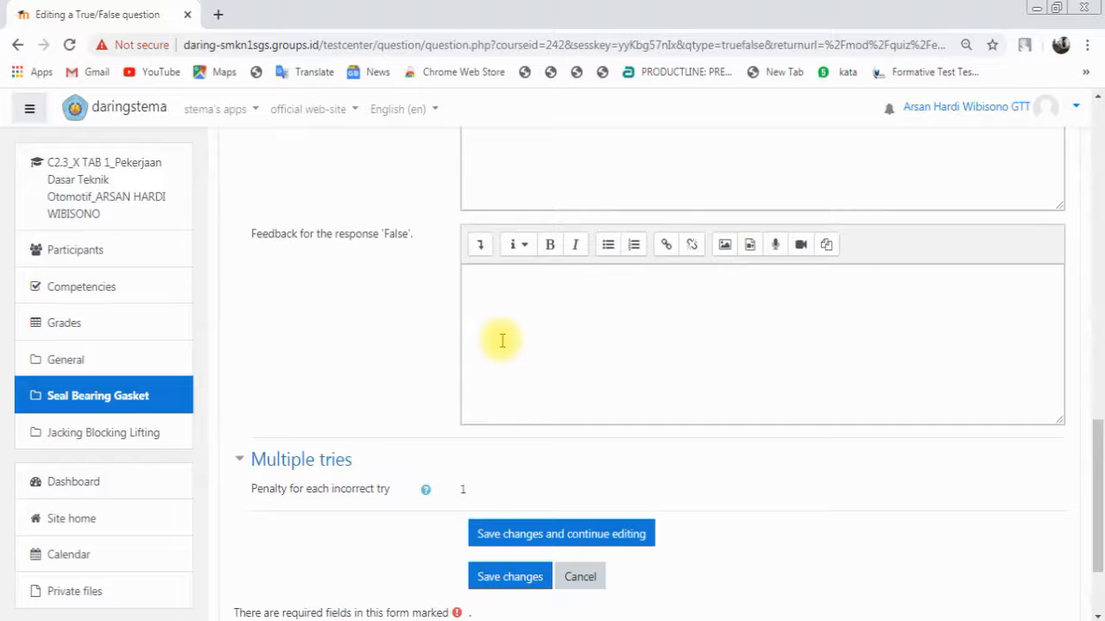
{"action": "scroll", "coordinate": [501, 339], "scroll_direction": "down", "scroll_amount": 2}
{"action": "scroll", "coordinate": [501, 337], "scroll_direction": "up", "scroll_amount": 6}
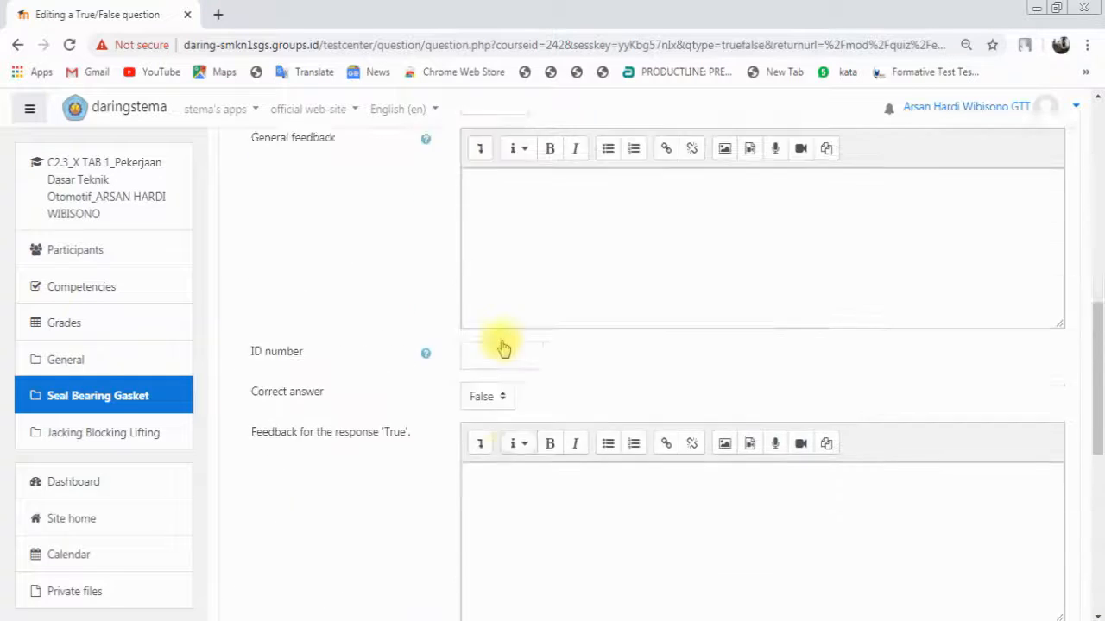
{"action": "scroll", "coordinate": [504, 348], "scroll_direction": "up", "scroll_amount": 1}
{"action": "scroll", "coordinate": [502, 340], "scroll_direction": "up", "scroll_amount": 2}
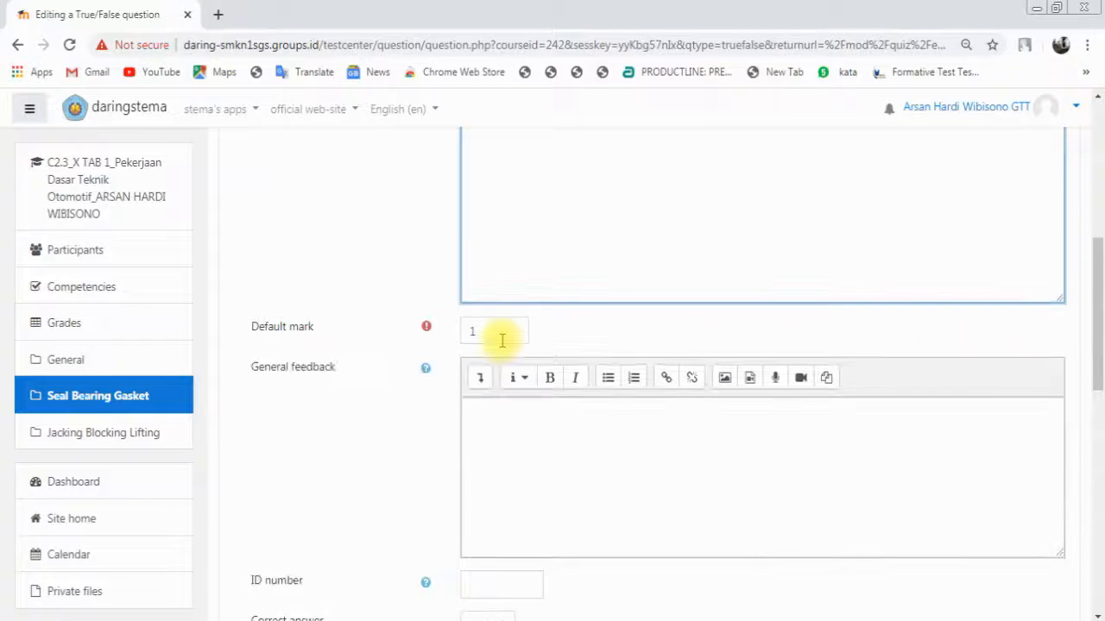
{"action": "scroll", "coordinate": [502, 340], "scroll_direction": "down", "scroll_amount": 2}
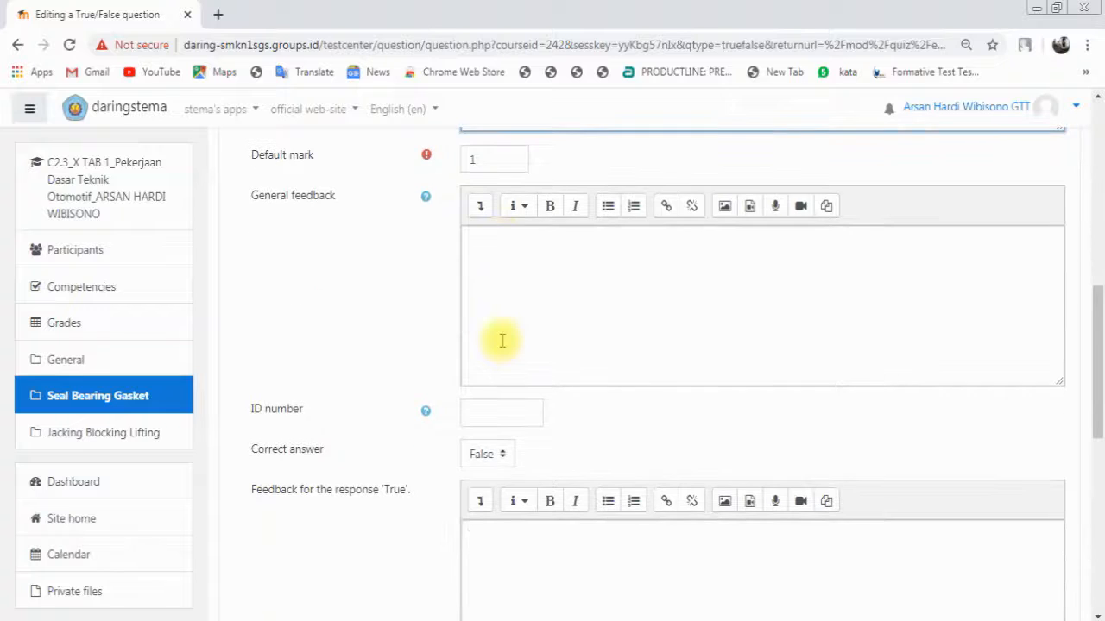
{"action": "scroll", "coordinate": [506, 357], "scroll_direction": "down", "scroll_amount": 4}
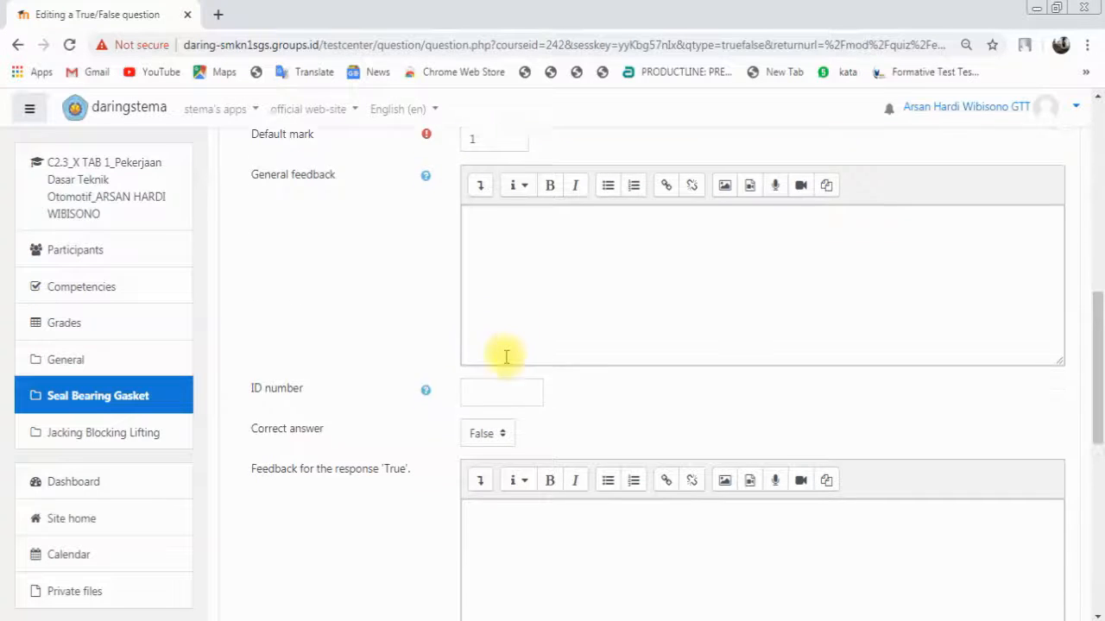
{"action": "scroll", "coordinate": [506, 363], "scroll_direction": "up", "scroll_amount": 1}
{"action": "scroll", "coordinate": [506, 363], "scroll_direction": "up", "scroll_amount": 1}
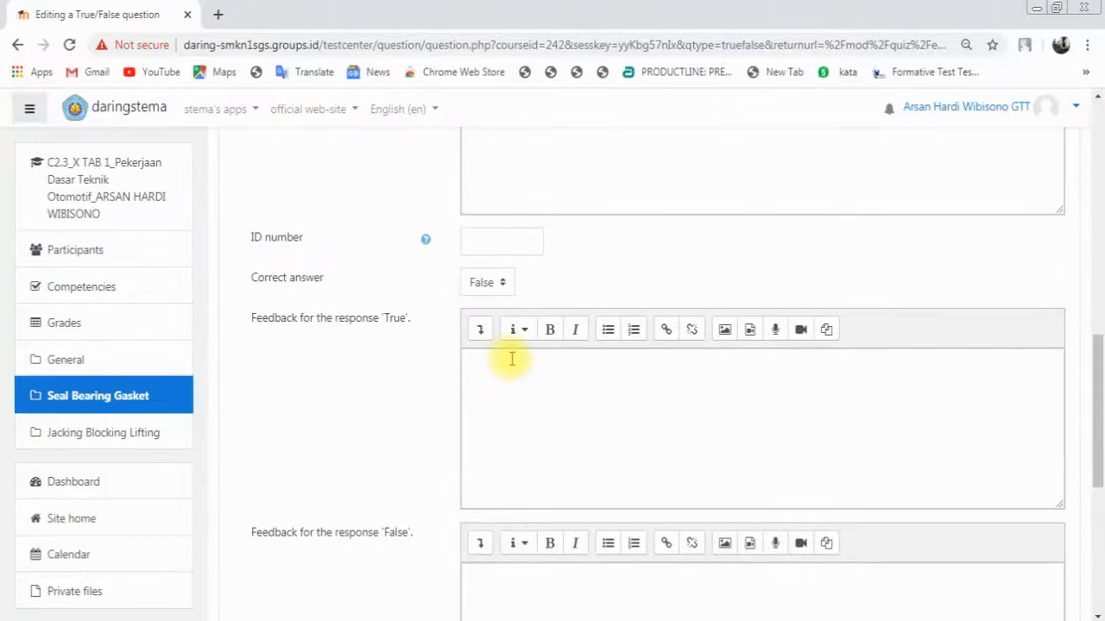
Step: Set the correct answer of soal 4 to True and check it against the question text
{"action": "left_click", "coordinate": [510, 357]}
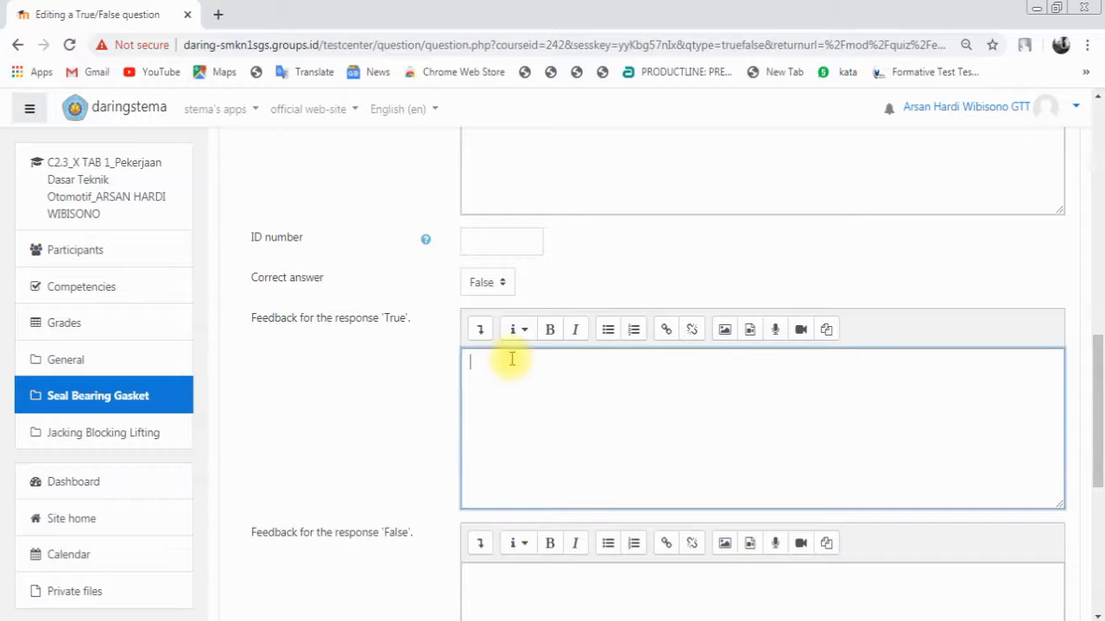
{"action": "left_click", "coordinate": [509, 288]}
{"action": "left_click", "coordinate": [486, 338]}
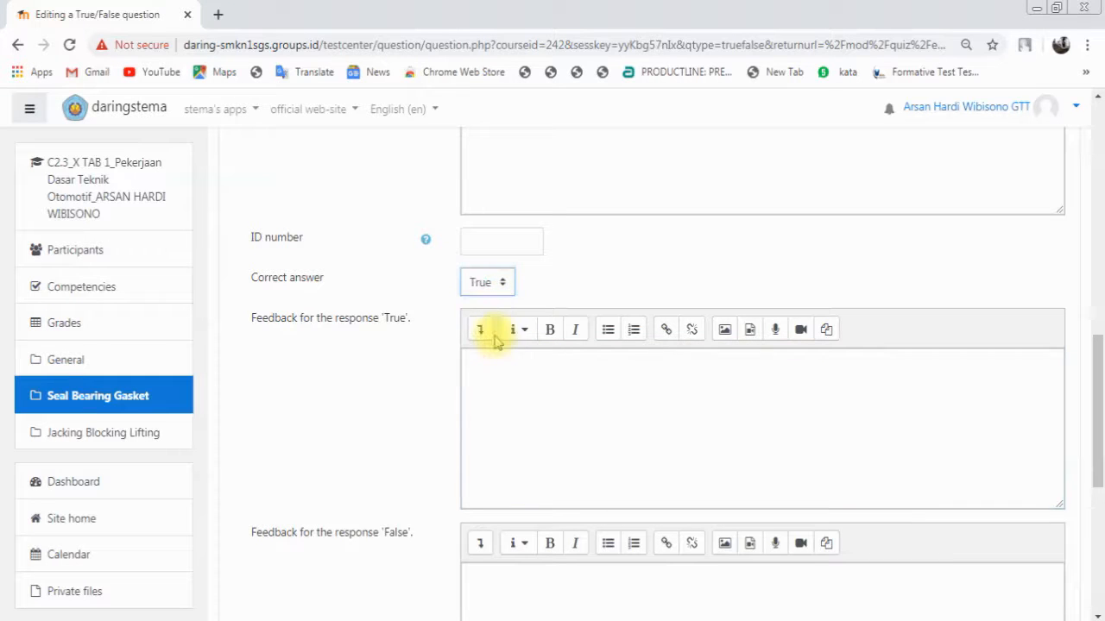
{"action": "scroll", "coordinate": [509, 332], "scroll_direction": "down", "scroll_amount": 1}
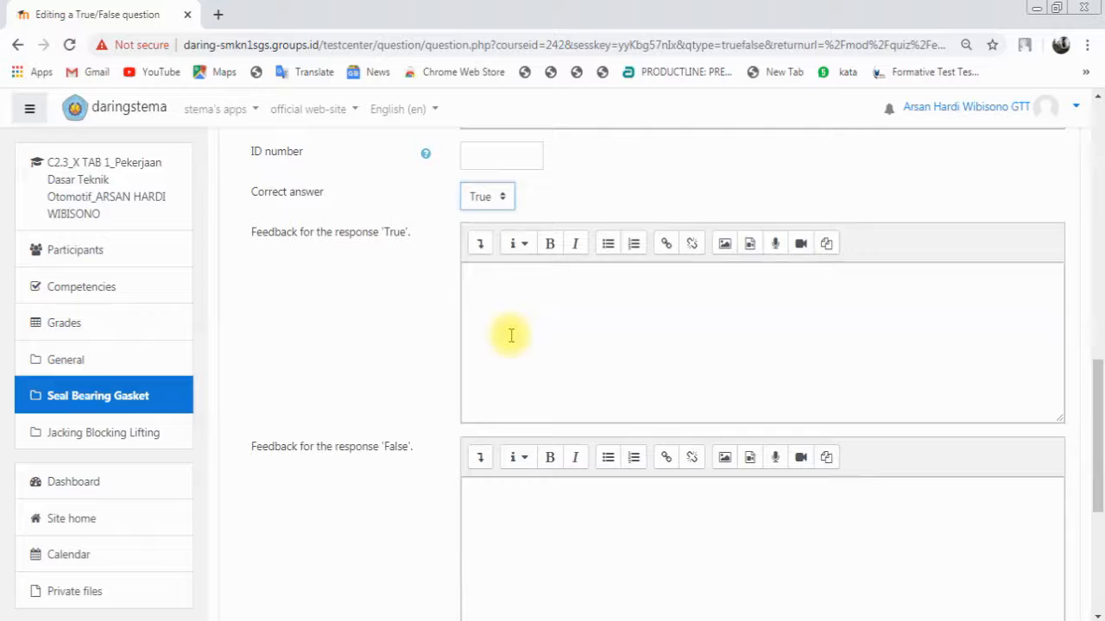
{"action": "left_click", "coordinate": [515, 336]}
{"action": "scroll", "coordinate": [517, 335], "scroll_direction": "down", "scroll_amount": 2}
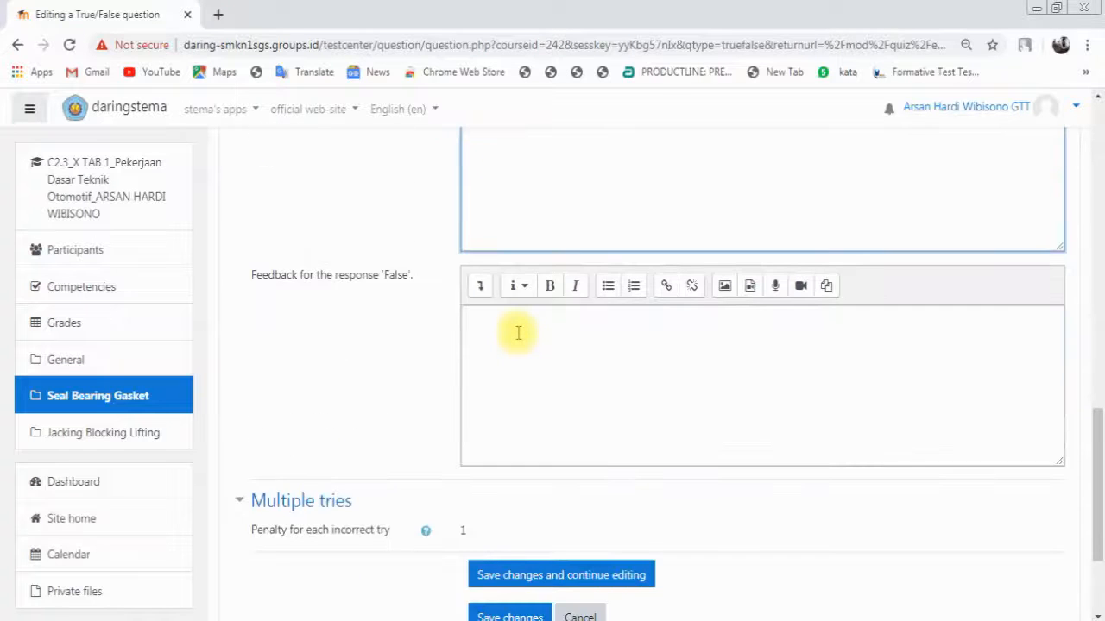
{"action": "scroll", "coordinate": [518, 333], "scroll_direction": "up", "scroll_amount": 2}
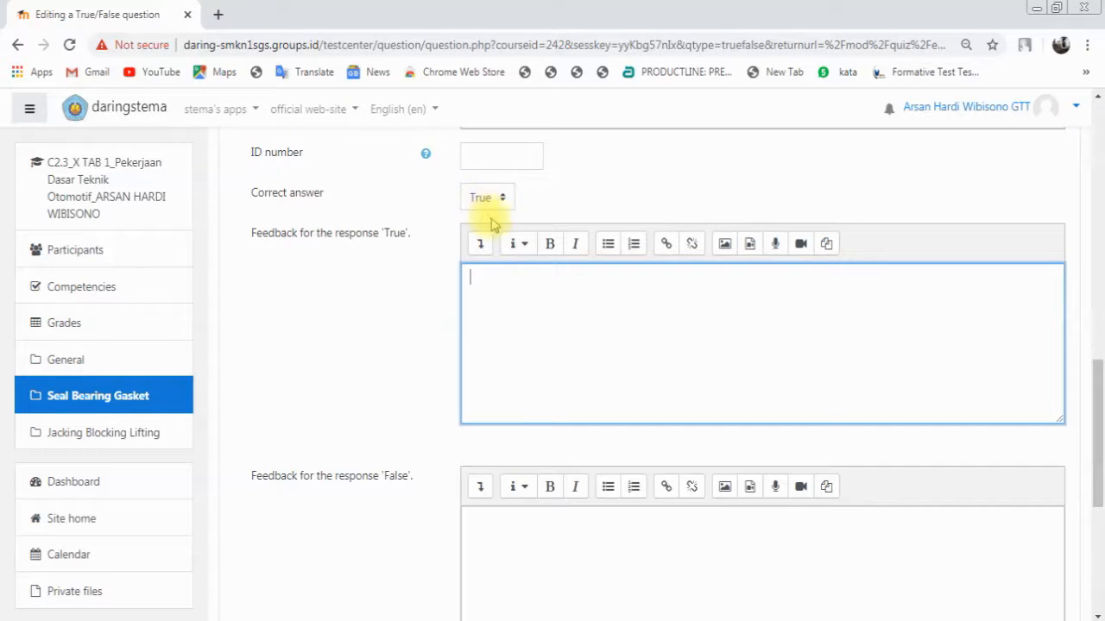
{"action": "scroll", "coordinate": [495, 213], "scroll_direction": "up", "scroll_amount": 8}
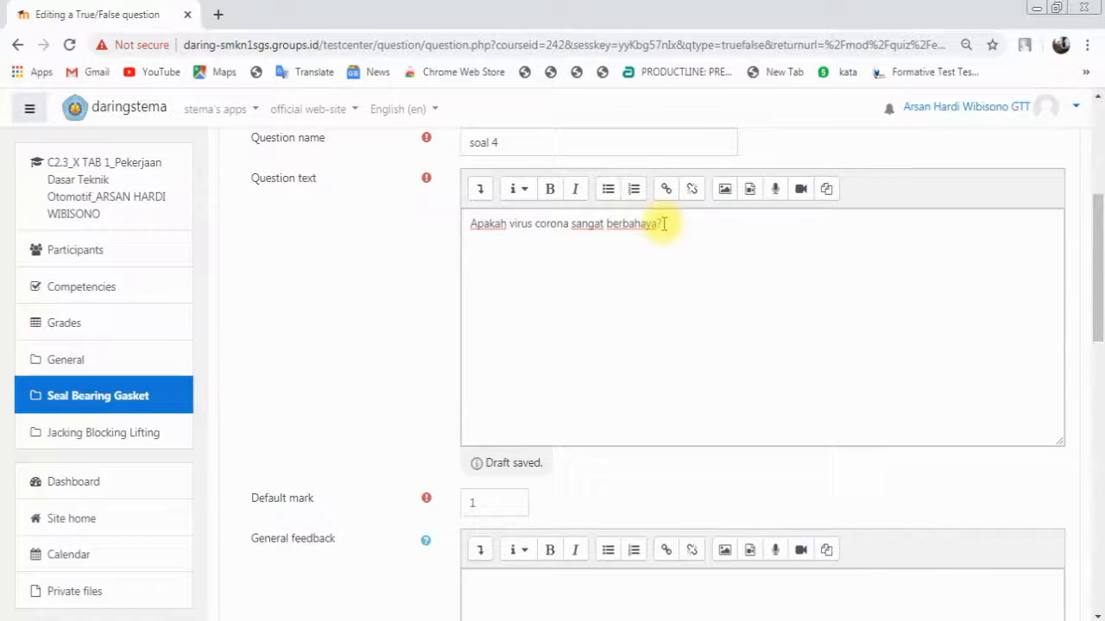
{"action": "scroll", "coordinate": [624, 277], "scroll_direction": "down", "scroll_amount": 6}
{"action": "left_click", "coordinate": [512, 358]}
{"action": "left_click", "coordinate": [488, 285]}
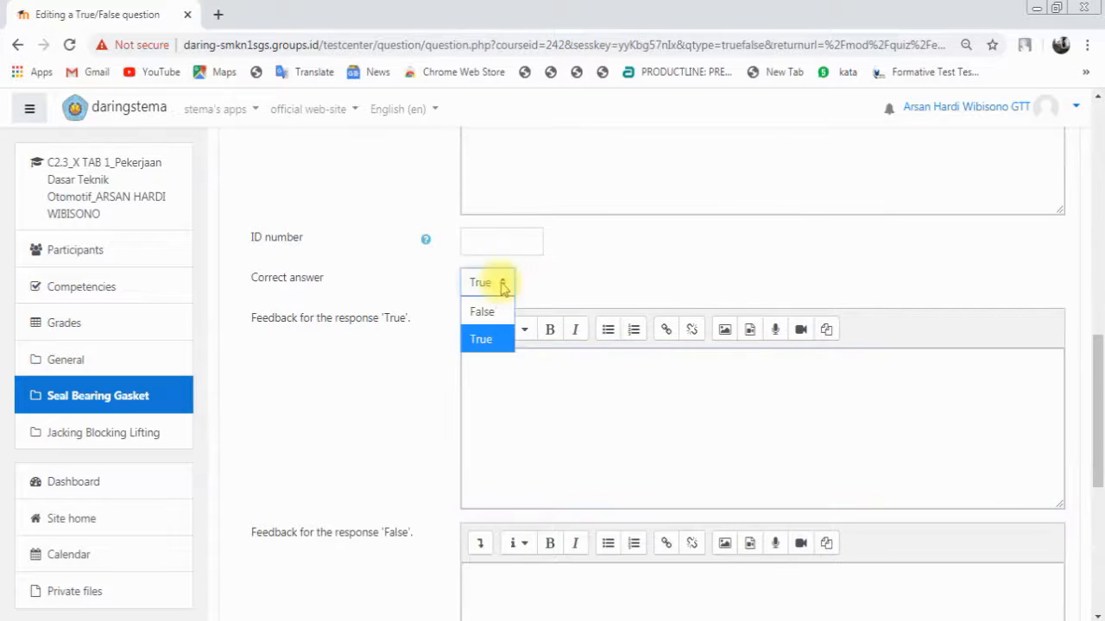
{"action": "left_click", "coordinate": [481, 341]}
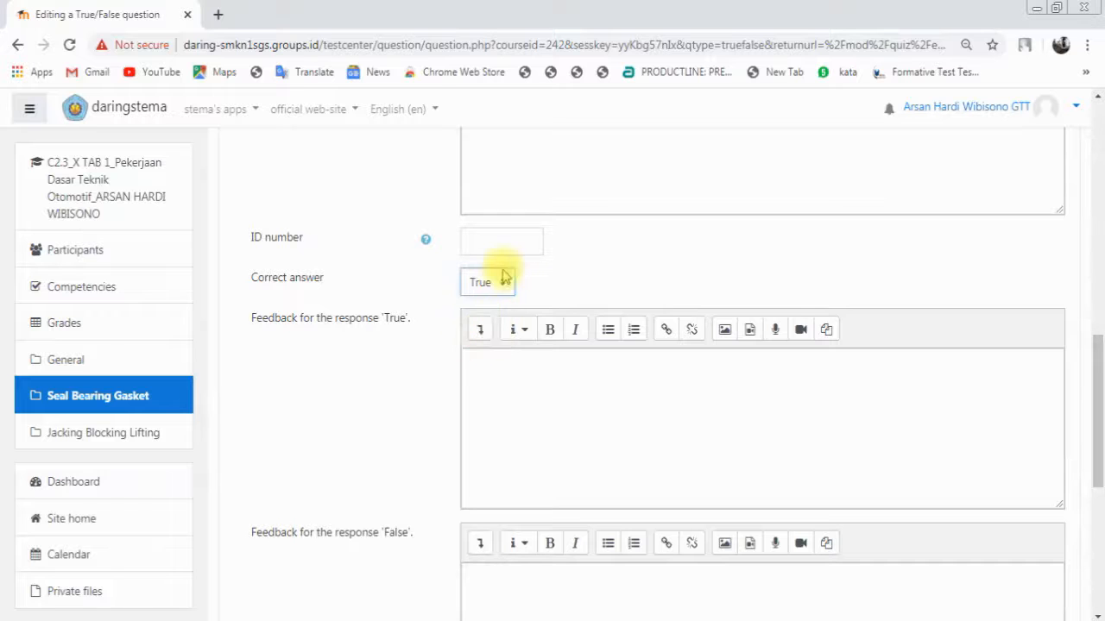
Step: Save the completed True/False question and return to the quiz editing page
{"action": "scroll", "coordinate": [517, 298], "scroll_direction": "down", "scroll_amount": 2}
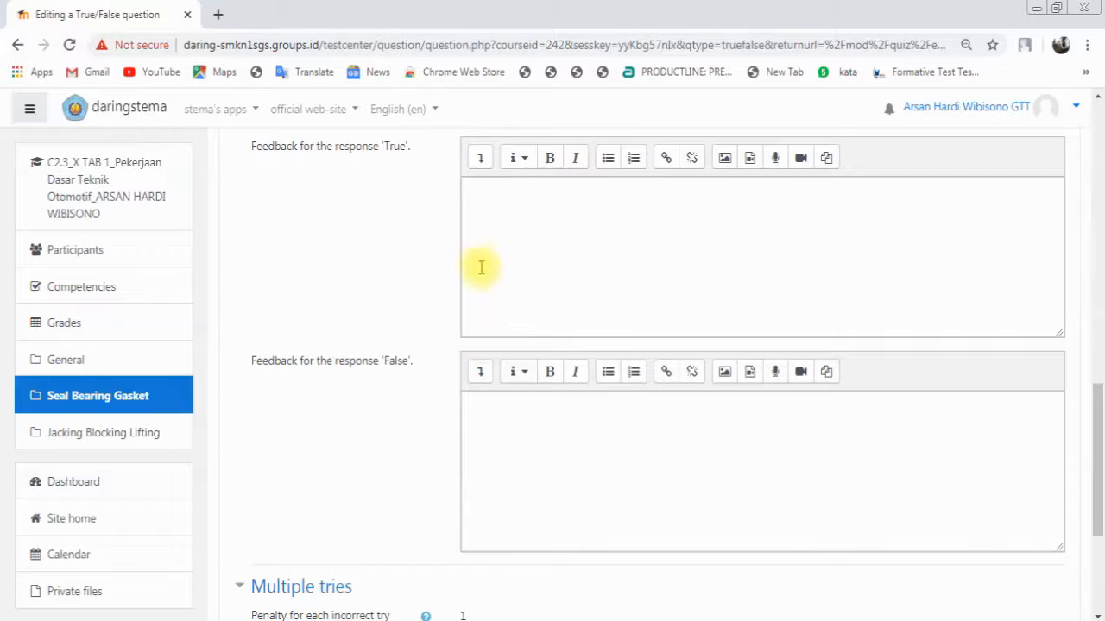
{"action": "scroll", "coordinate": [489, 256], "scroll_direction": "down", "scroll_amount": 2}
{"action": "scroll", "coordinate": [488, 268], "scroll_direction": "down", "scroll_amount": 1}
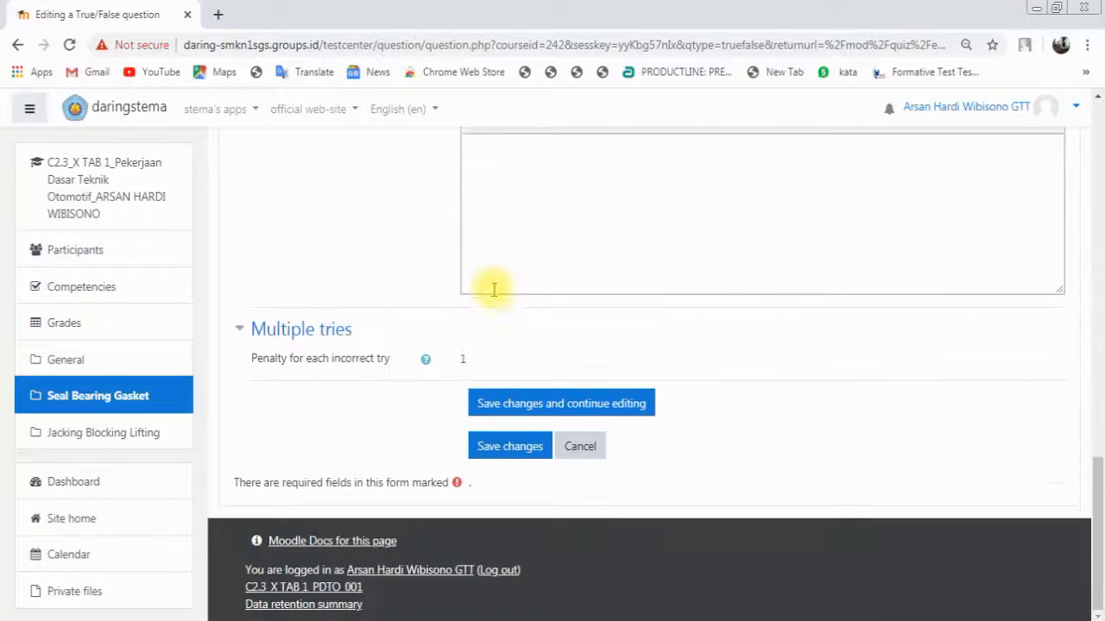
{"action": "left_click", "coordinate": [505, 446]}
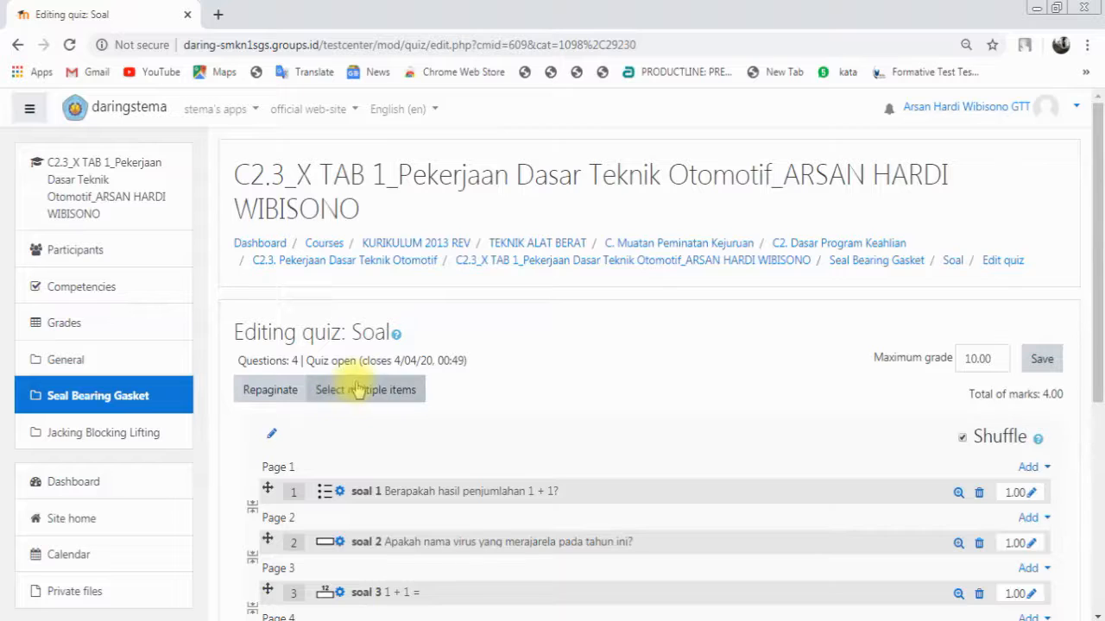
Step: Add a new Essay question to the quiz after soal 4
{"action": "scroll", "coordinate": [484, 380], "scroll_direction": "down", "scroll_amount": 2}
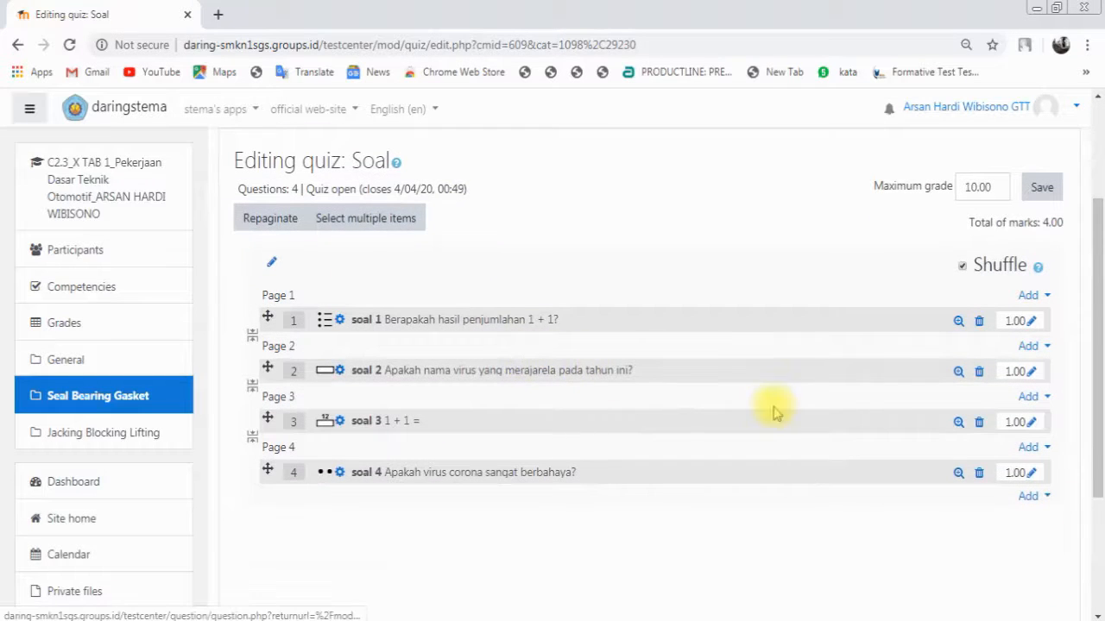
{"action": "left_click", "coordinate": [1029, 499]}
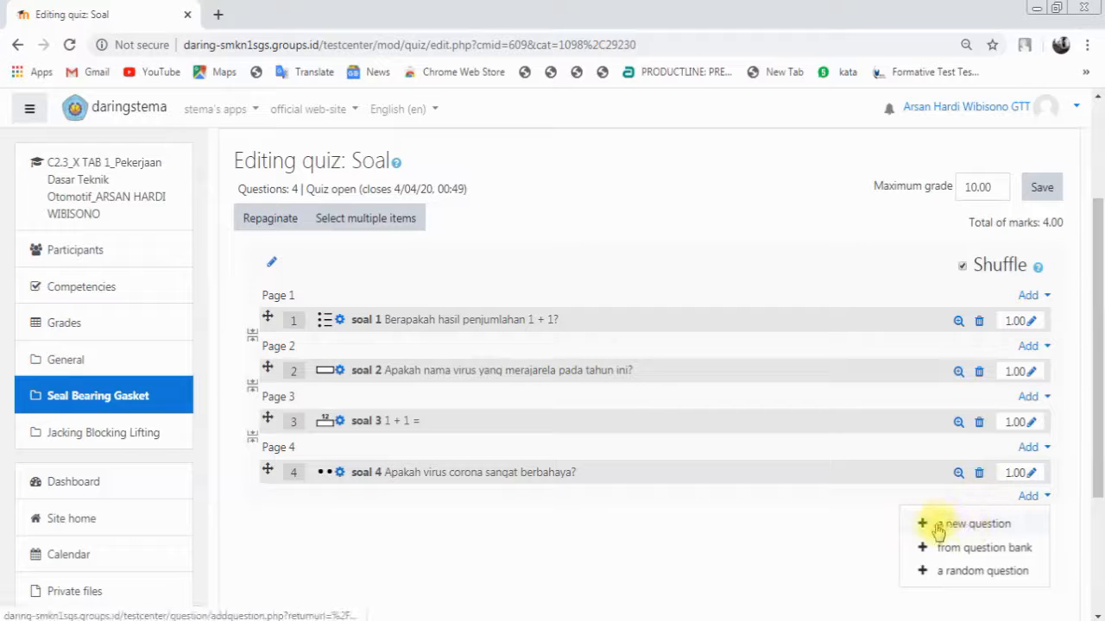
{"action": "left_click", "coordinate": [961, 524]}
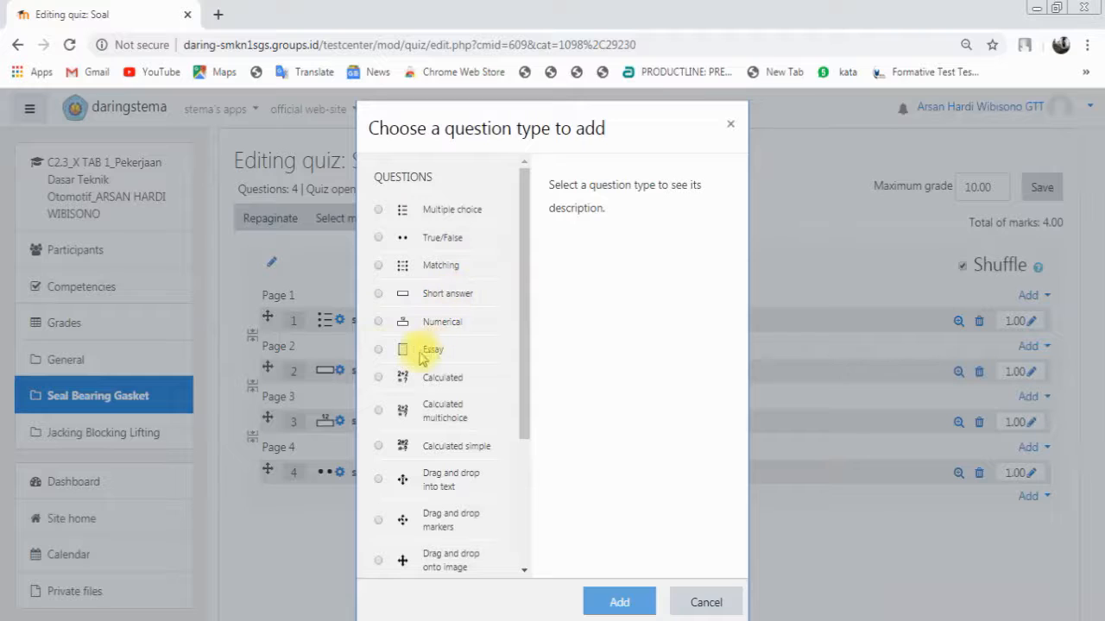
{"action": "left_click", "coordinate": [378, 349]}
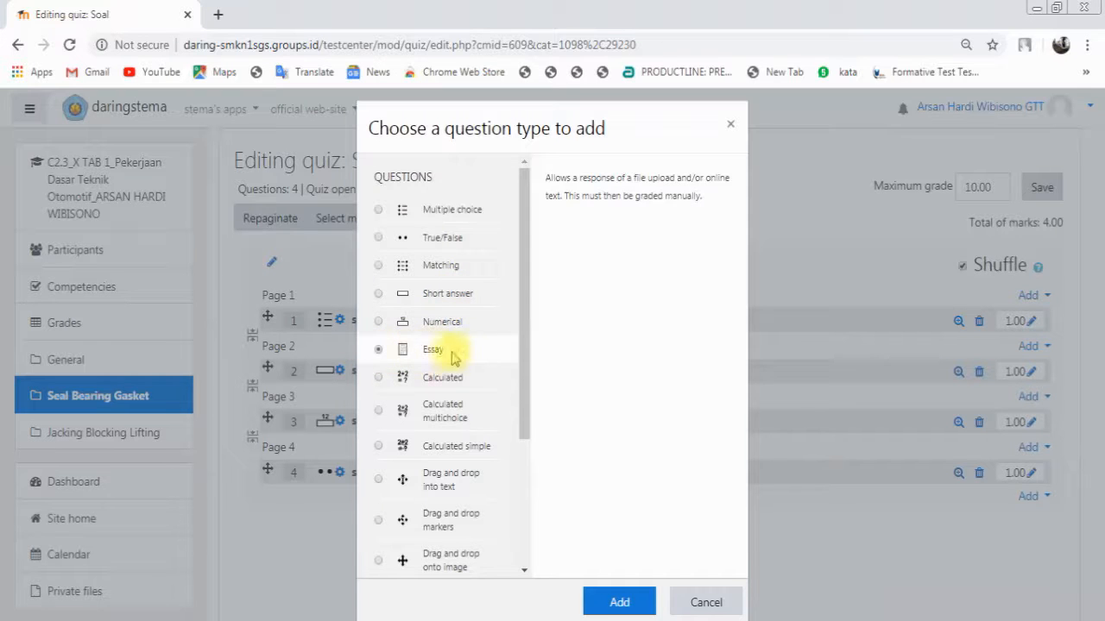
{"action": "left_click", "coordinate": [618, 601]}
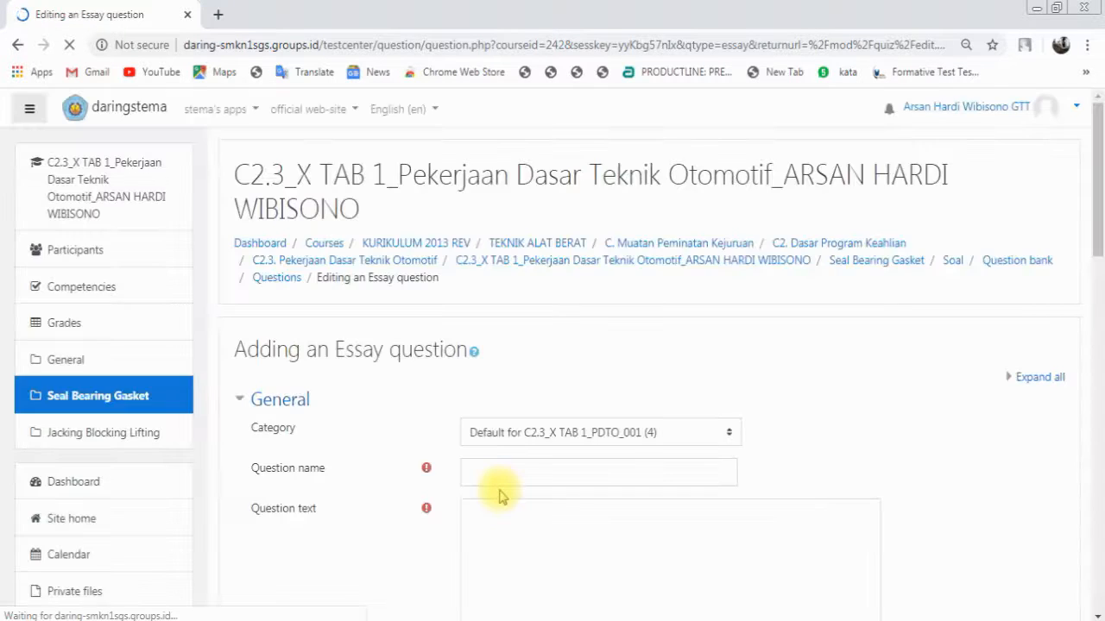
Step: Name the Essay question "soal 5" and enter "Sebutkan ciri-ciri orang yang terkena corona?" as its question text
{"action": "scroll", "coordinate": [505, 388], "scroll_direction": "down", "scroll_amount": 2}
{"action": "left_click", "coordinate": [518, 298]}
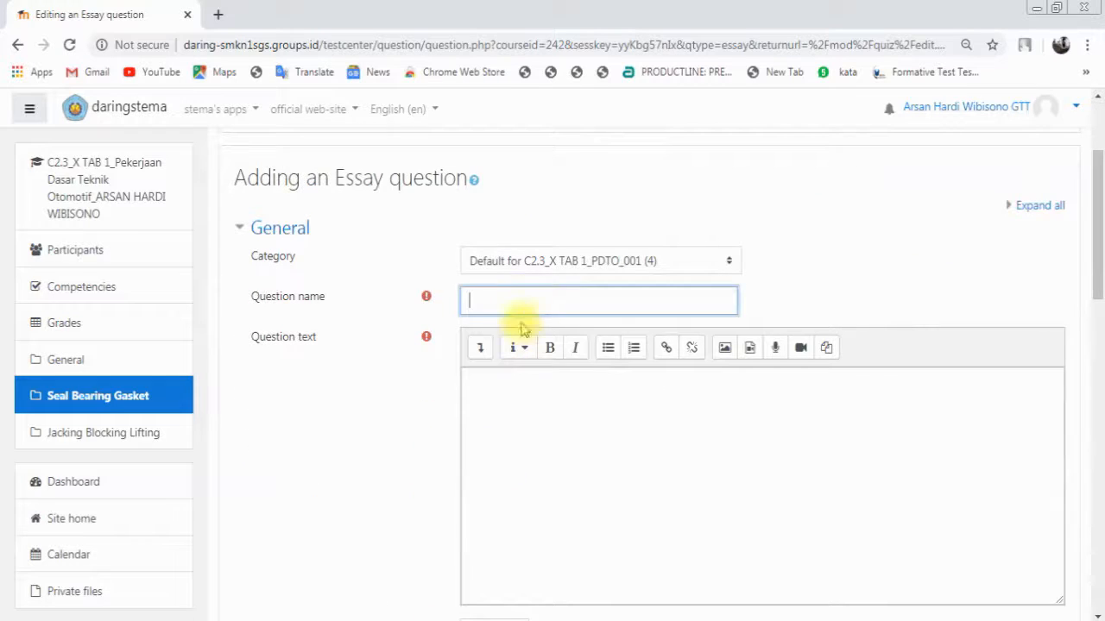
{"action": "type", "text": "soal"}
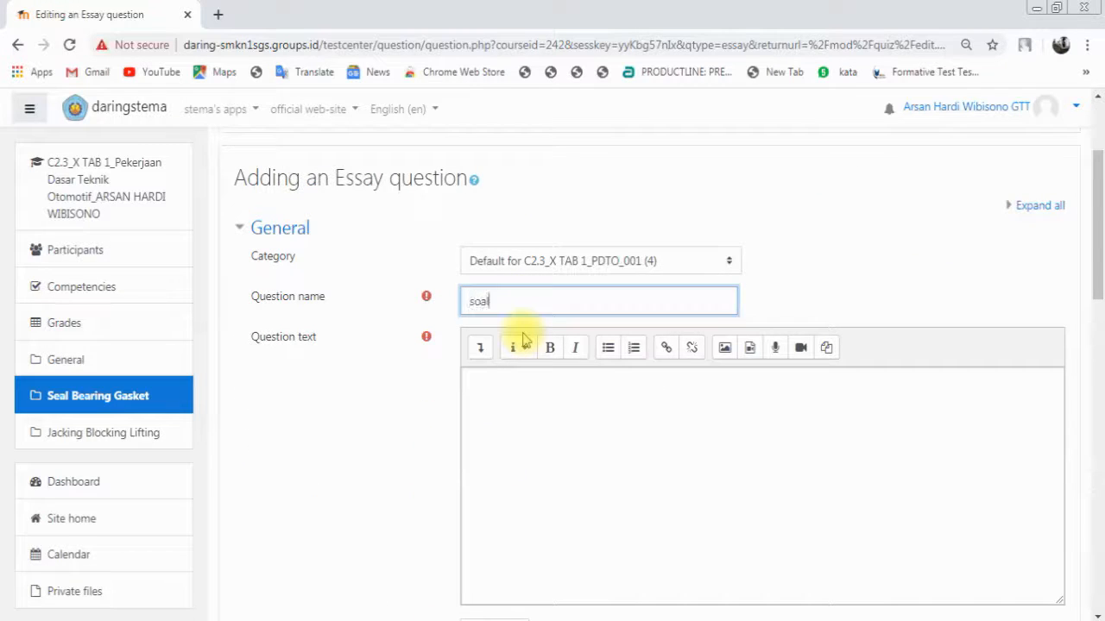
{"action": "type", "text": " 5"}
{"action": "left_click", "coordinate": [524, 411]}
{"action": "scroll", "coordinate": [524, 411], "scroll_direction": "down", "scroll_amount": 1}
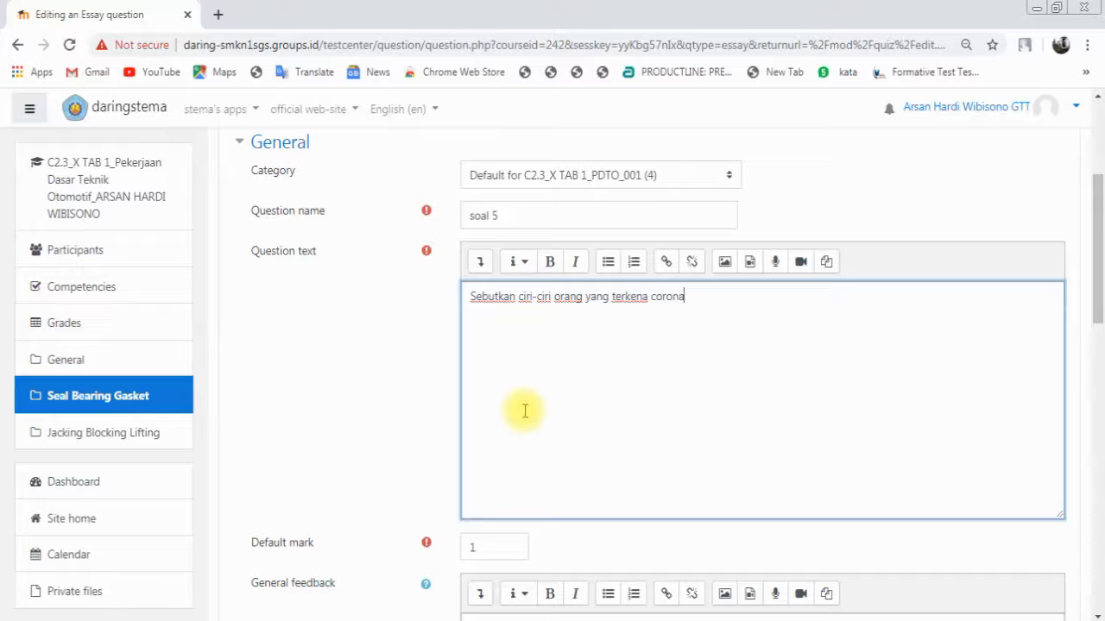
Step: Keep the default response options of soal 5, save the question and check it in the quiz's question list
{"action": "scroll", "coordinate": [483, 423], "scroll_direction": "down", "scroll_amount": 5}
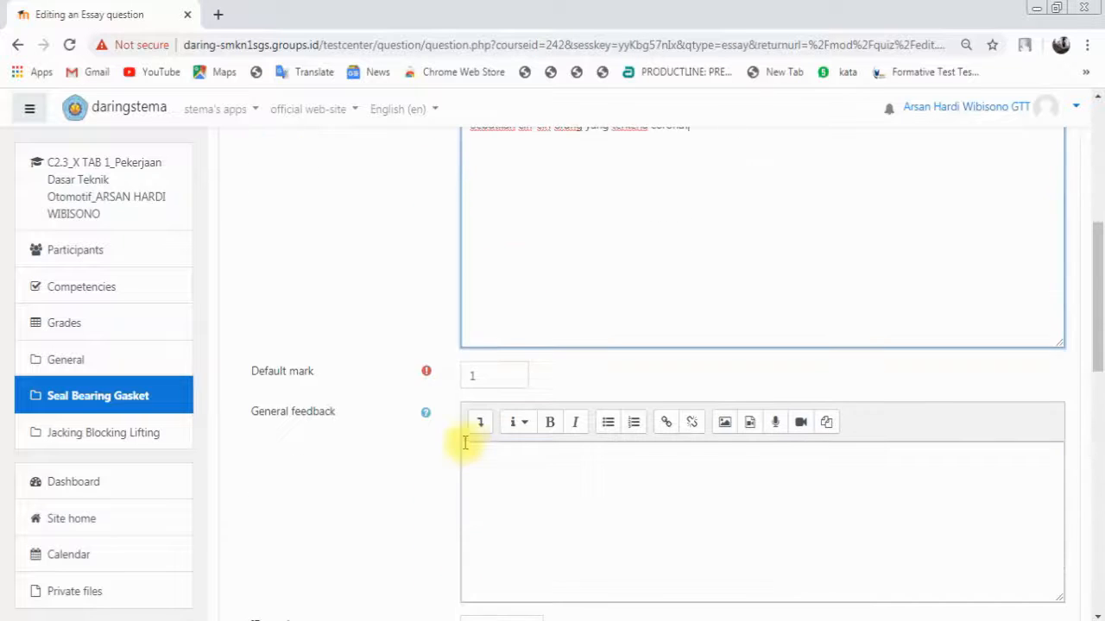
{"action": "scroll", "coordinate": [557, 387], "scroll_direction": "down", "scroll_amount": 7}
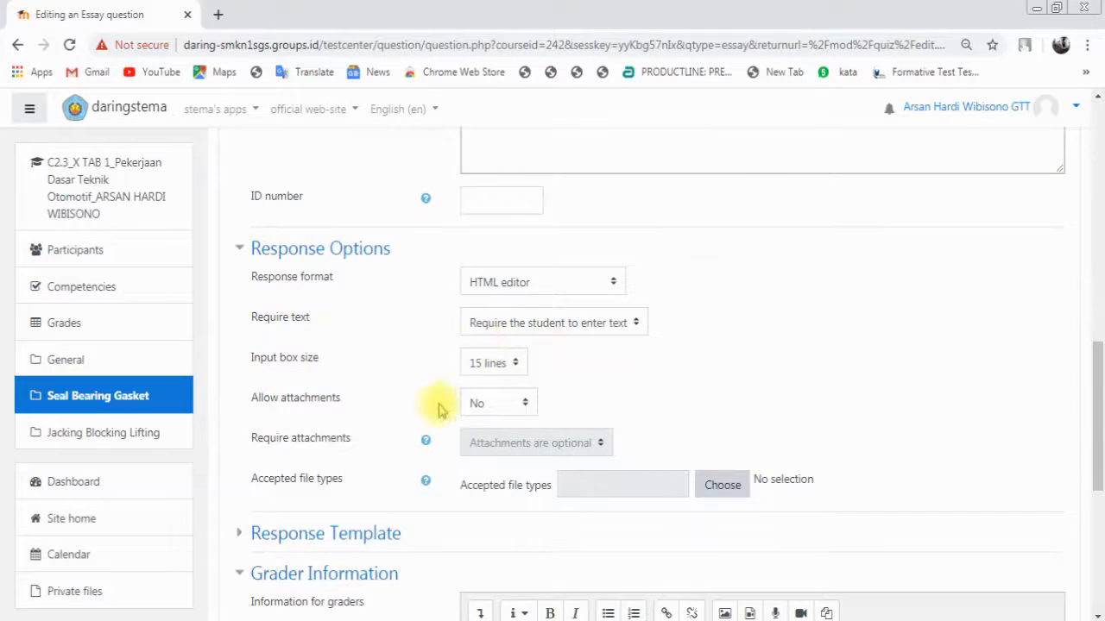
{"action": "left_click", "coordinate": [507, 451]}
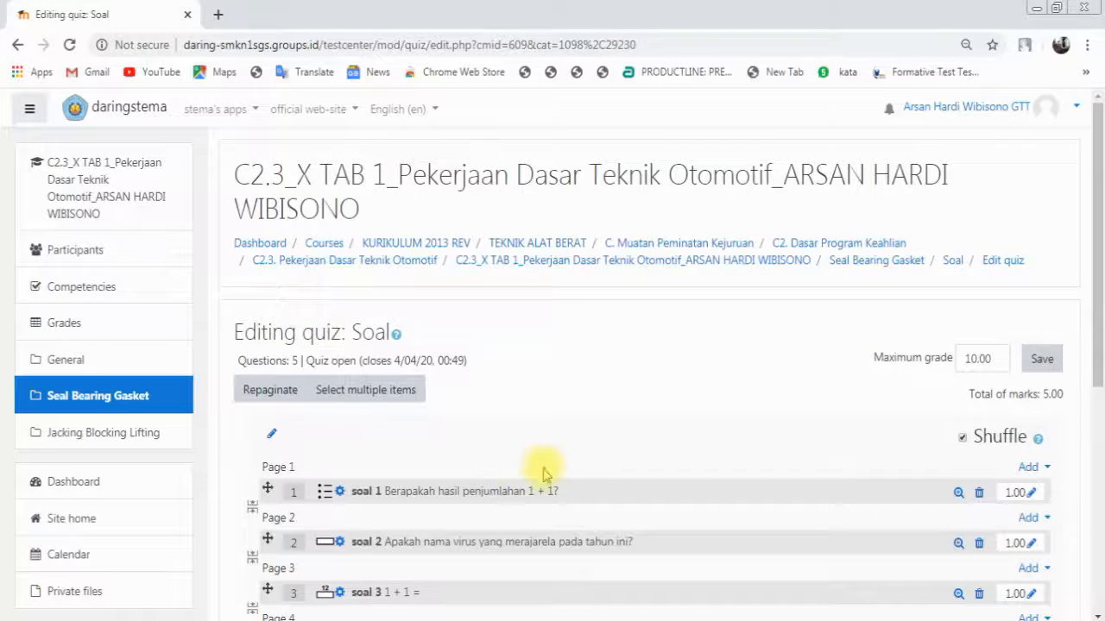
{"action": "scroll", "coordinate": [501, 468], "scroll_direction": "down", "scroll_amount": 4}
{"action": "scroll", "coordinate": [599, 466], "scroll_direction": "up", "scroll_amount": 2}
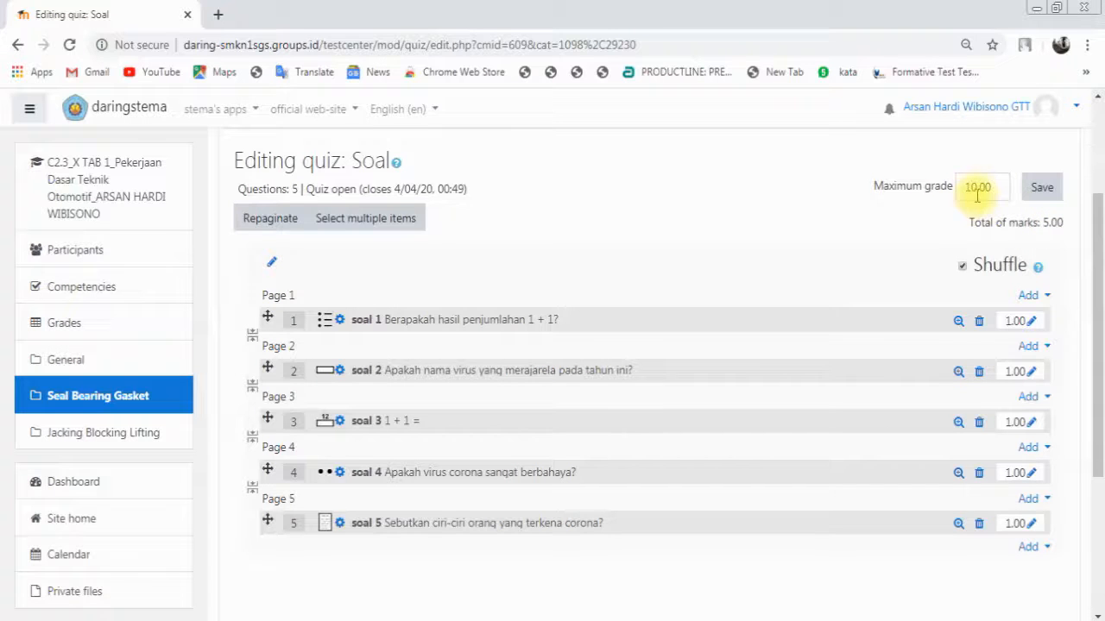
Step: Set the marks of soal 1 and soal 2 to 2 each
{"action": "scroll", "coordinate": [993, 250], "scroll_direction": "down", "scroll_amount": 1}
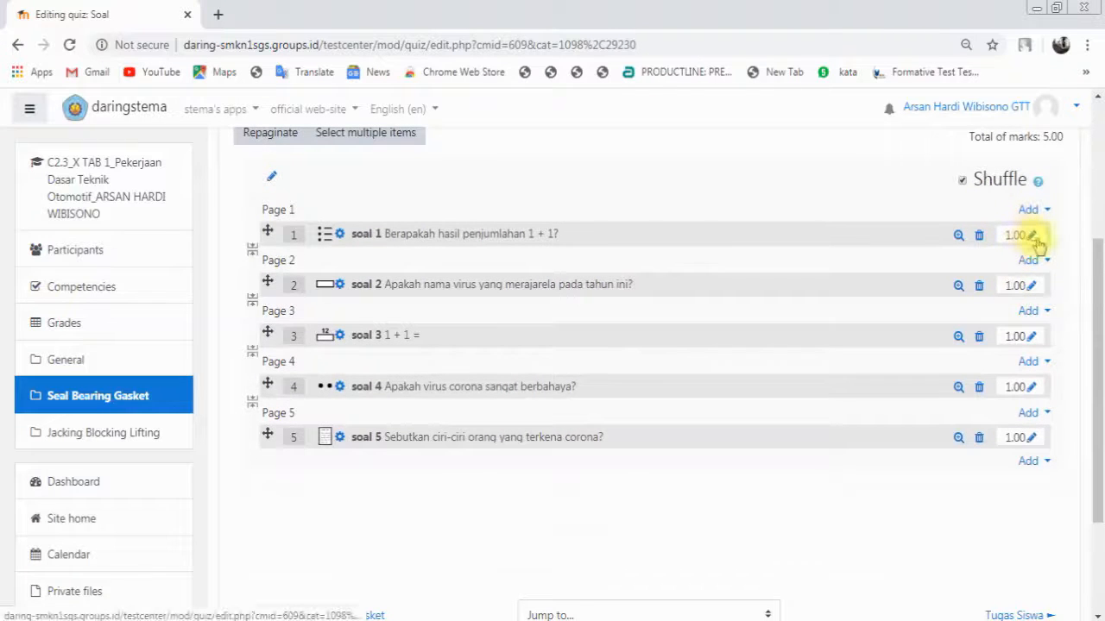
{"action": "type", "text": "2"}
{"action": "key", "text": "Return"}
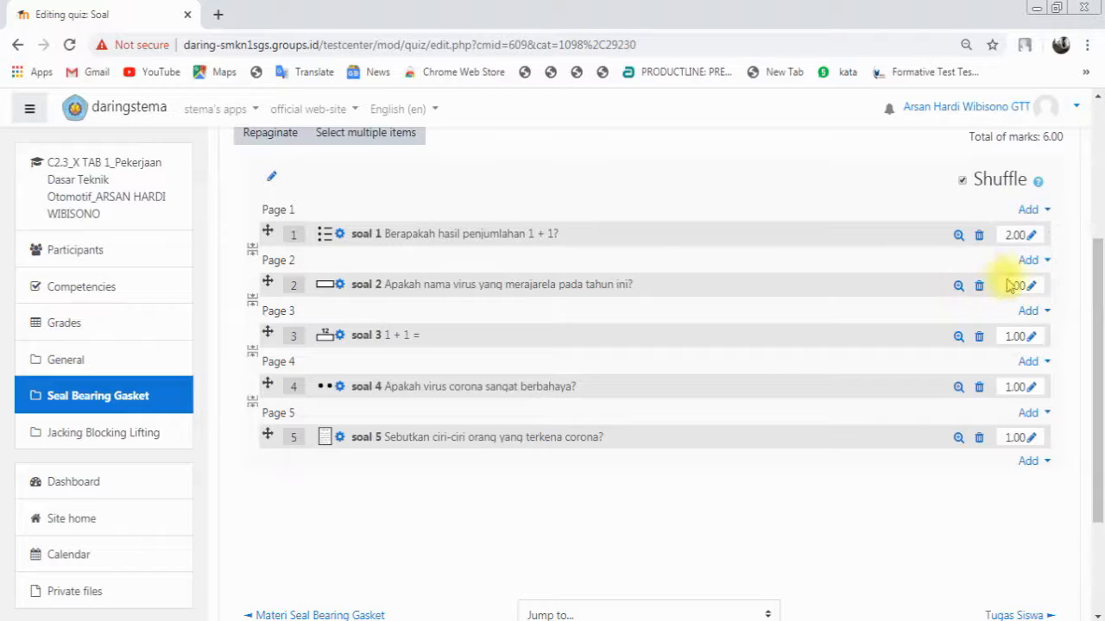
{"action": "left_click", "coordinate": [1031, 285]}
{"action": "type", "text": "2"}
{"action": "key", "text": "Return"}
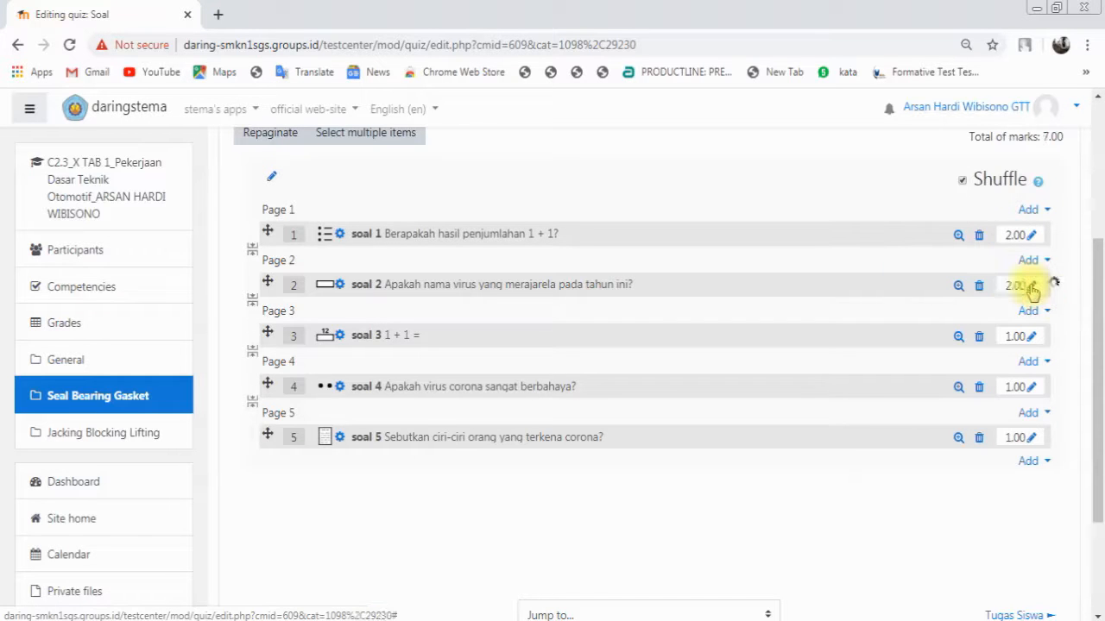
Step: Set the marks of soal 3, soal 4 and soal 5 to 2 each
{"action": "left_click", "coordinate": [1032, 339]}
{"action": "type", "text": "2"}
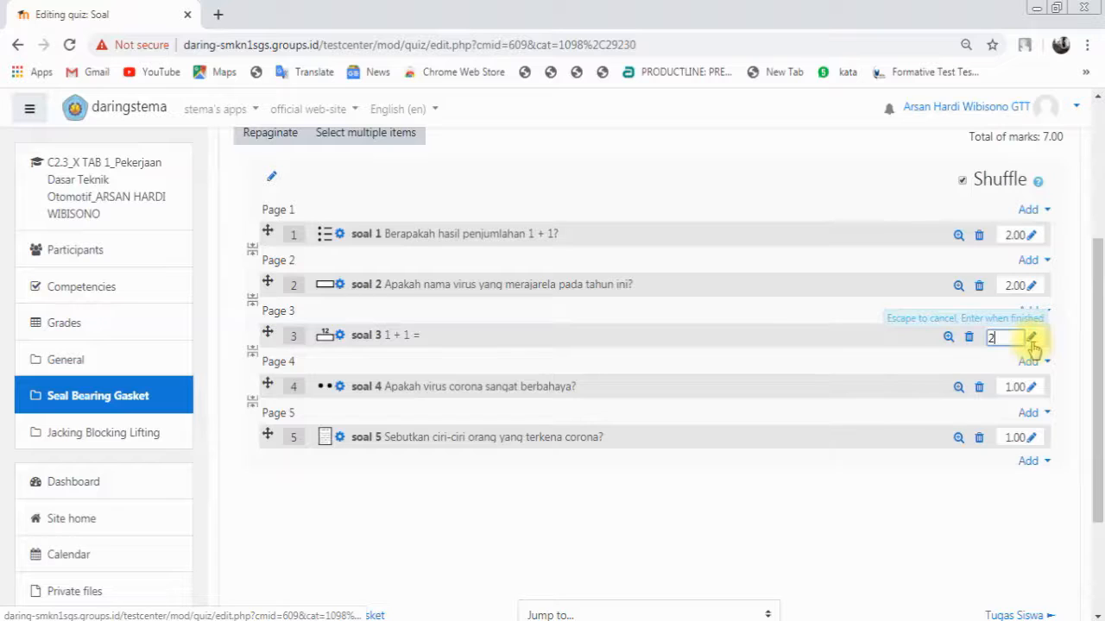
{"action": "key", "text": "Return"}
{"action": "left_click", "coordinate": [1031, 390]}
{"action": "type", "text": "2"}
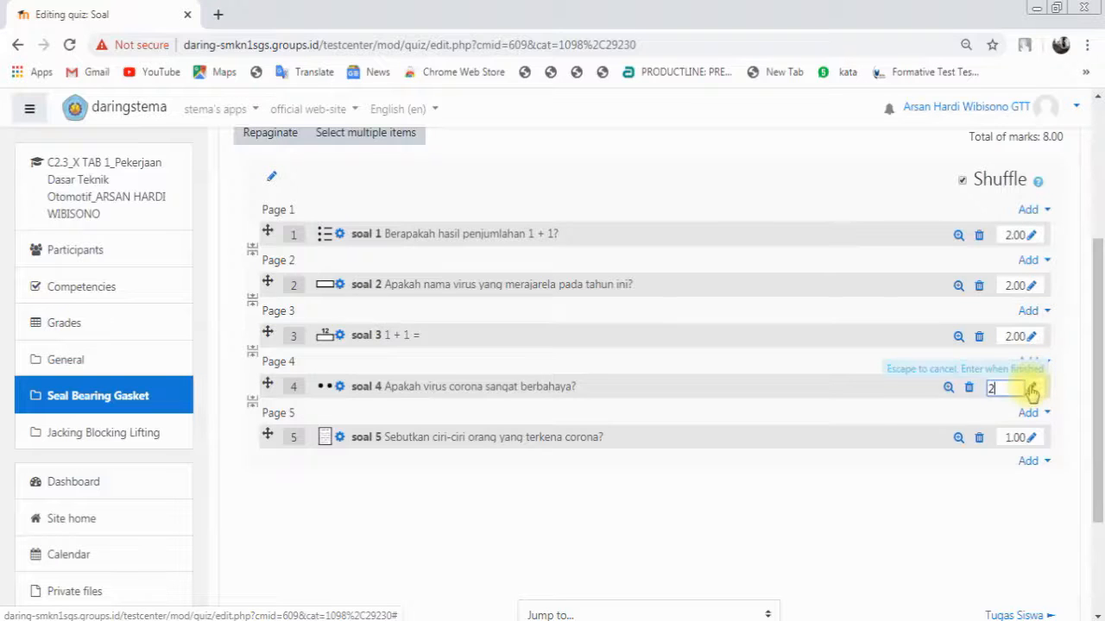
{"action": "key", "text": "Return"}
{"action": "left_click", "coordinate": [1030, 438]}
{"action": "type", "text": "2"}
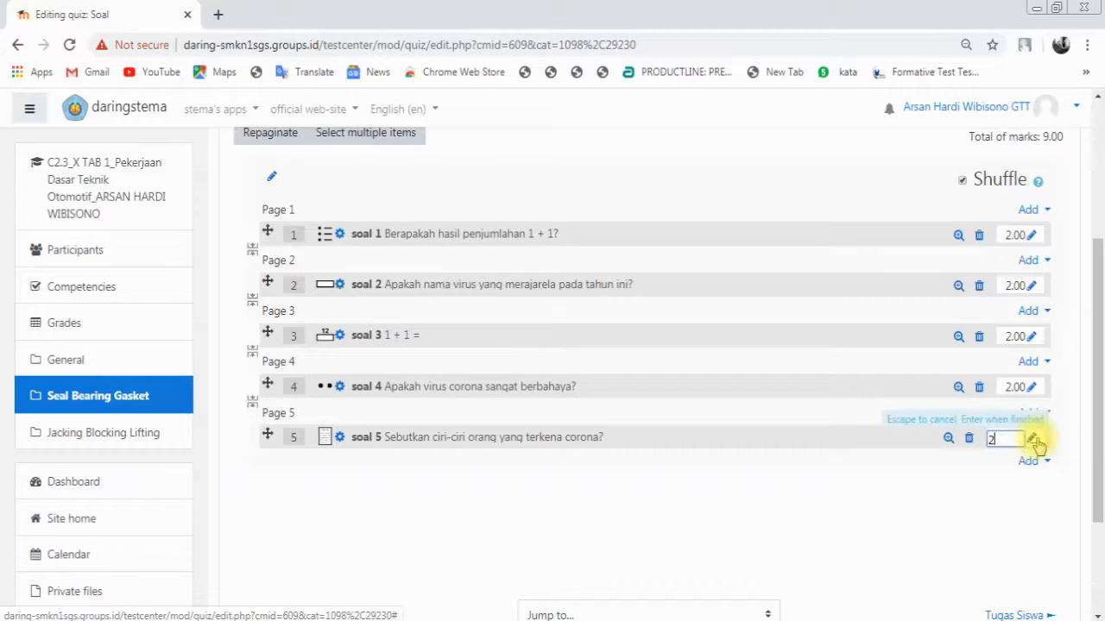
{"action": "key", "text": "Return"}
Step: Compare the quiz's total of marks with its maximum grade and look over the question list
{"action": "scroll", "coordinate": [1035, 442], "scroll_direction": "up", "scroll_amount": 2}
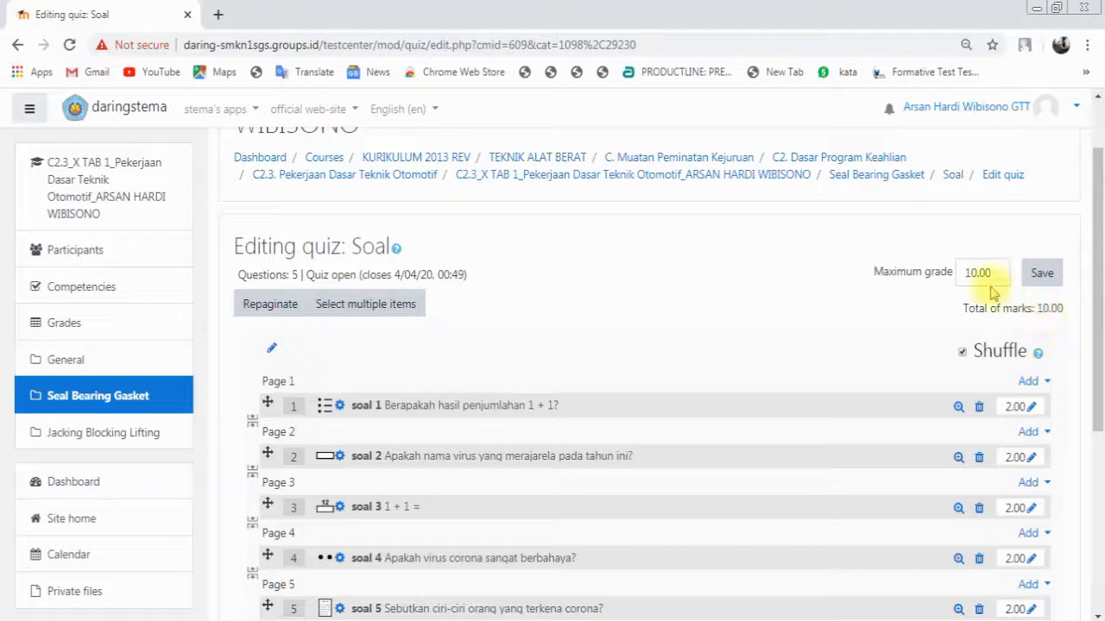
{"action": "scroll", "coordinate": [975, 337], "scroll_direction": "down", "scroll_amount": 5}
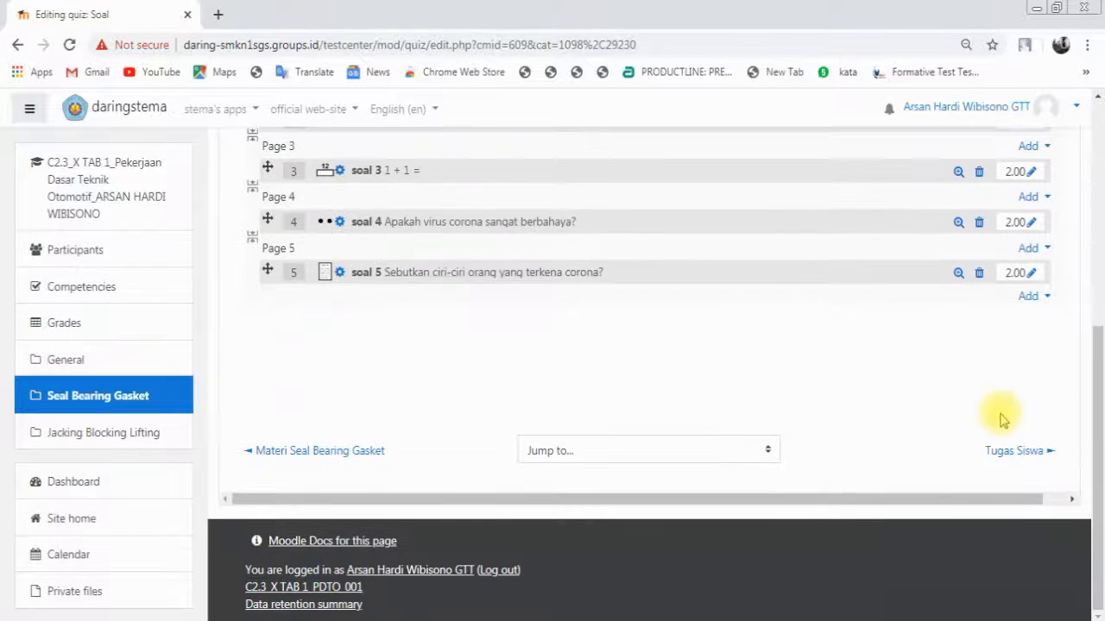
{"action": "scroll", "coordinate": [870, 350], "scroll_direction": "up", "scroll_amount": 3}
{"action": "left_click", "coordinate": [1017, 598]}
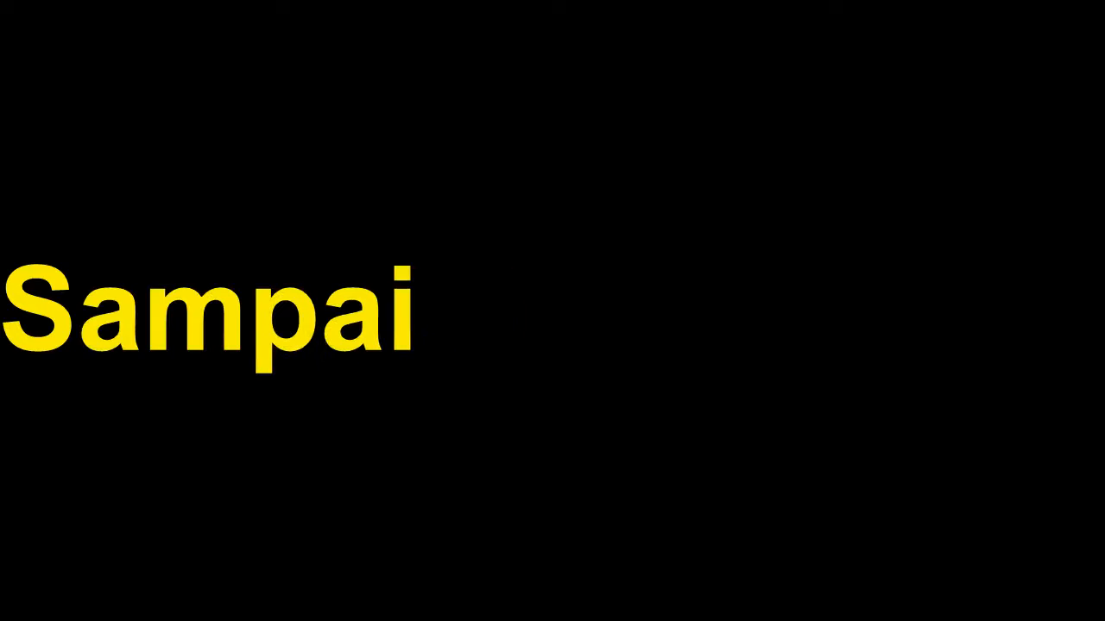